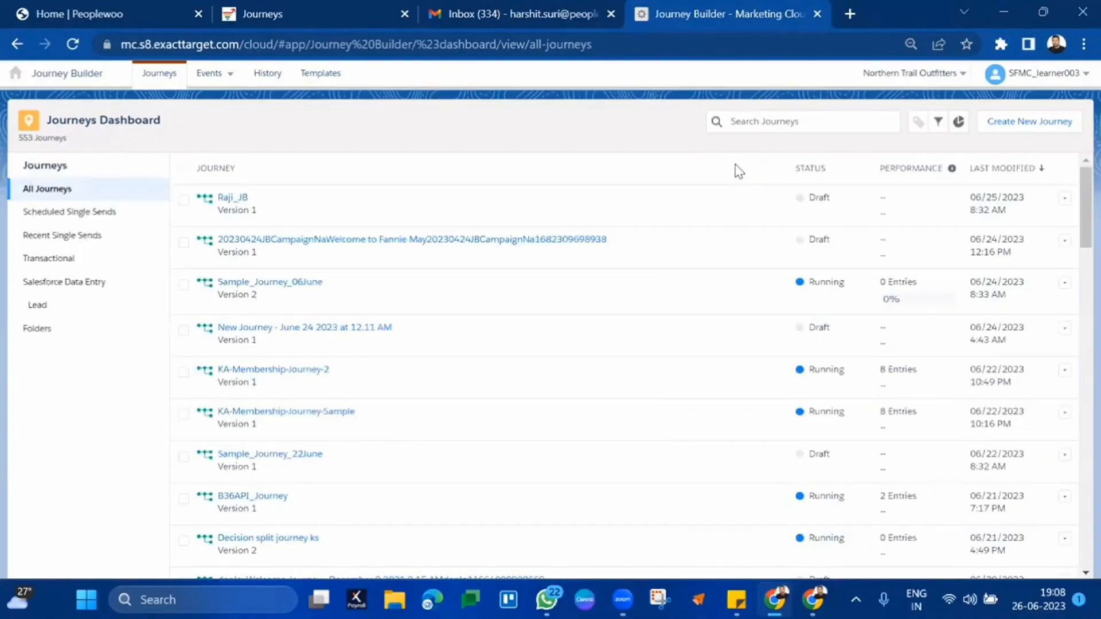
- Create a new Multi-Step Journey, 'New Journey - June 26 2023 at 7.08 PM'
click(1026, 117)
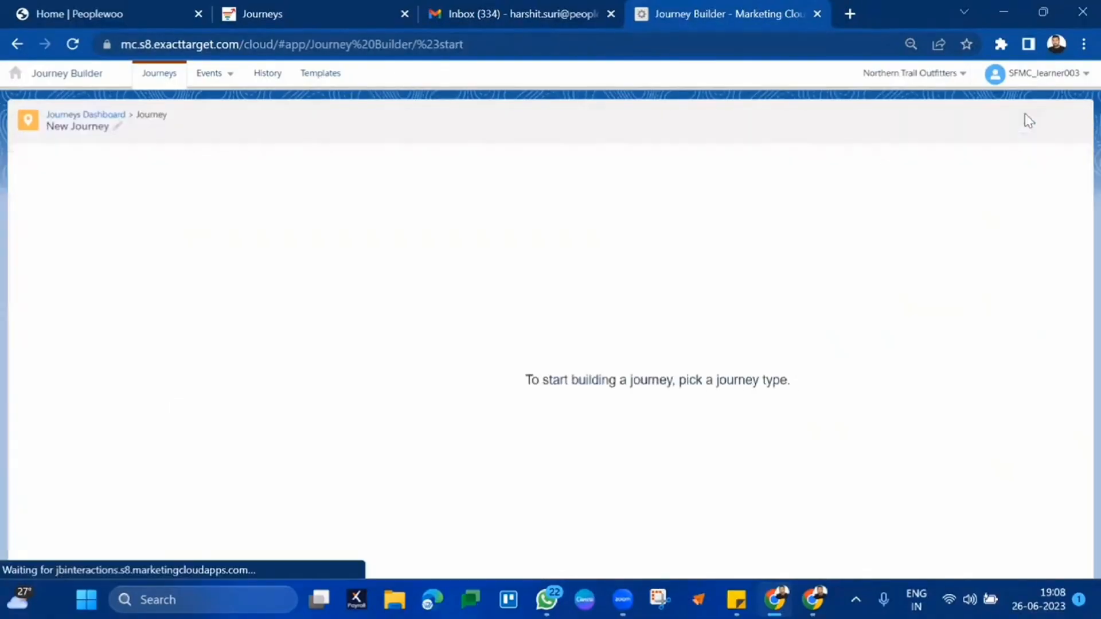
click(321, 557)
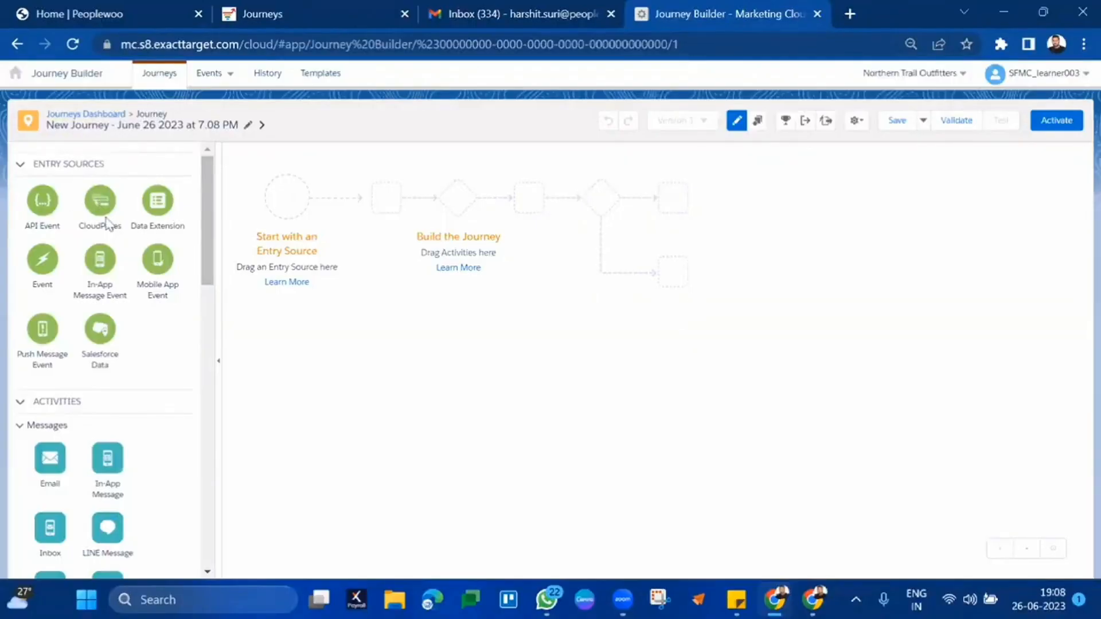
- Place a Data Extension entry source on the canvas, followed by an Email activity
drag(157, 200, 288, 198)
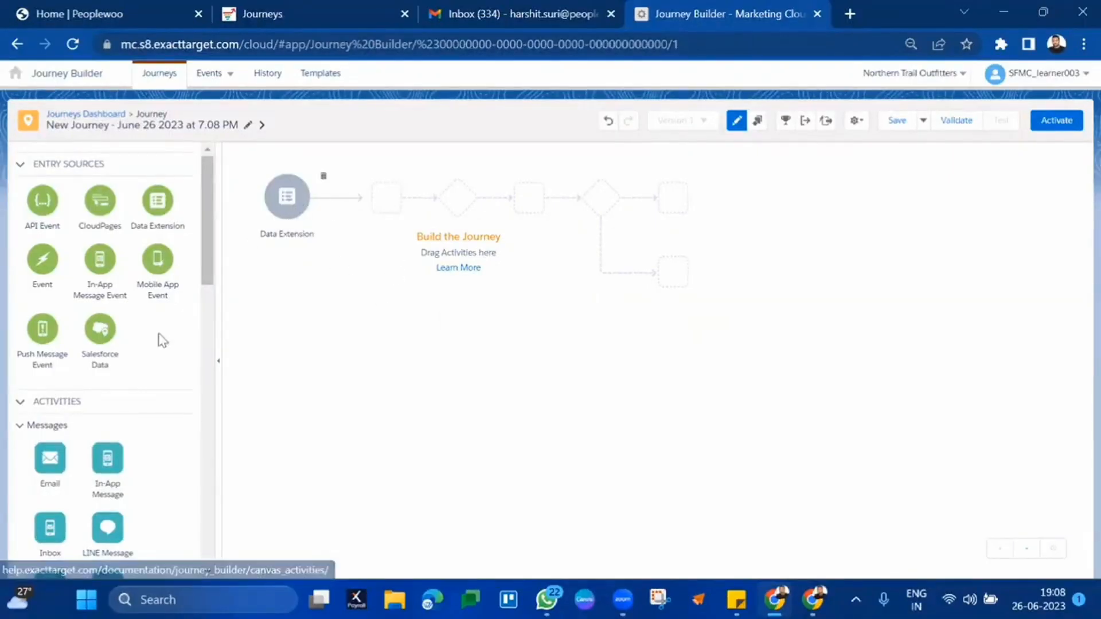
drag(50, 457, 341, 203)
scroll(165, 438, down, 7)
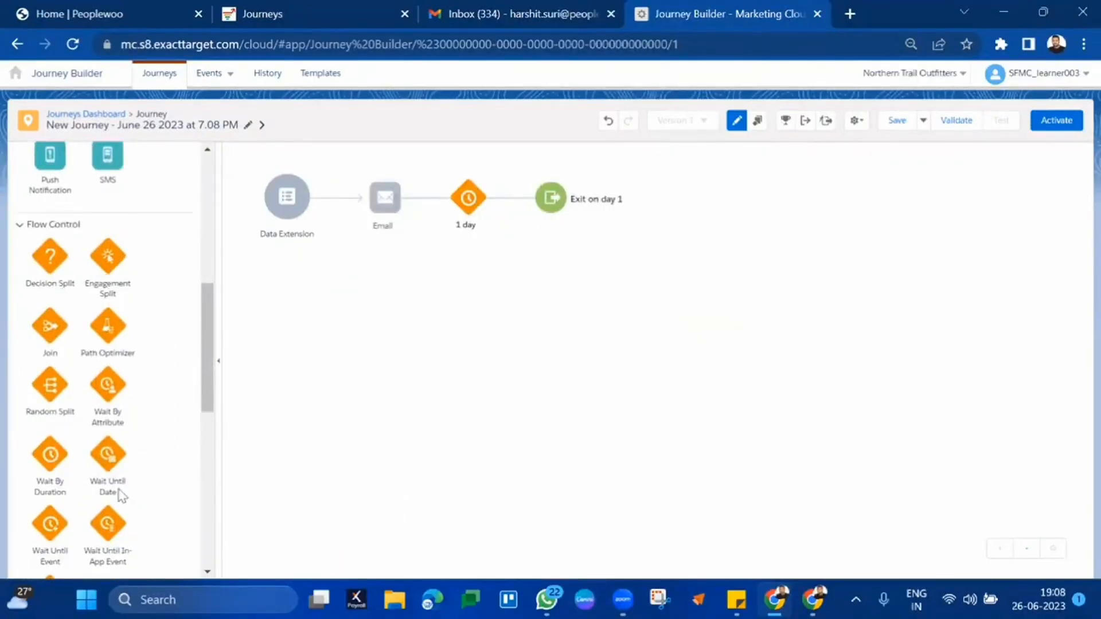
scroll(118, 459, down, 4)
scroll(118, 406, down, 5)
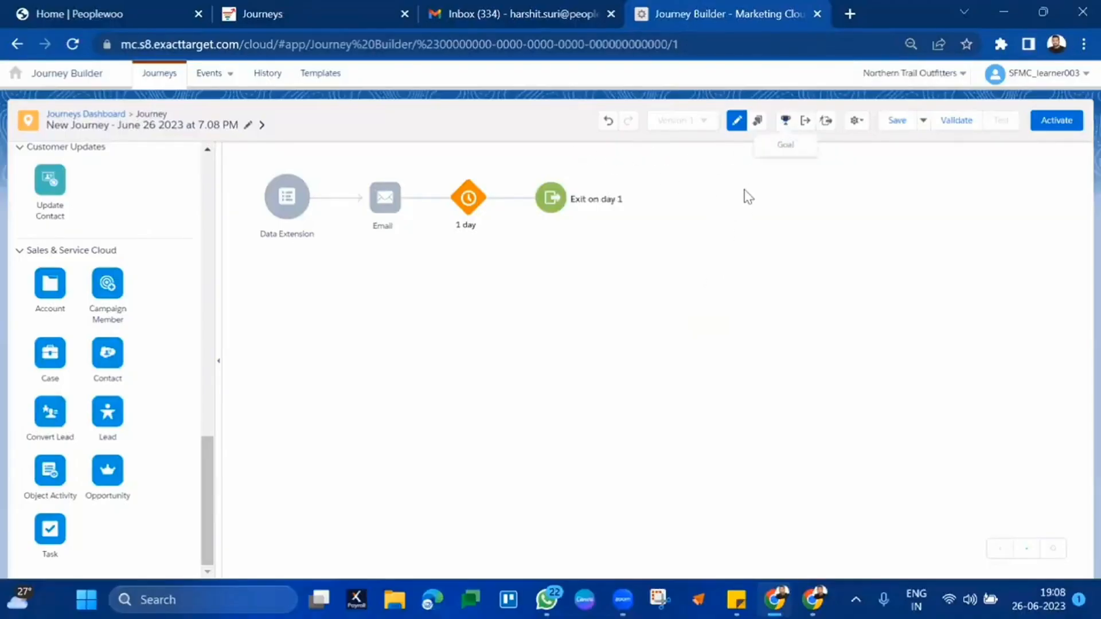
click(786, 122)
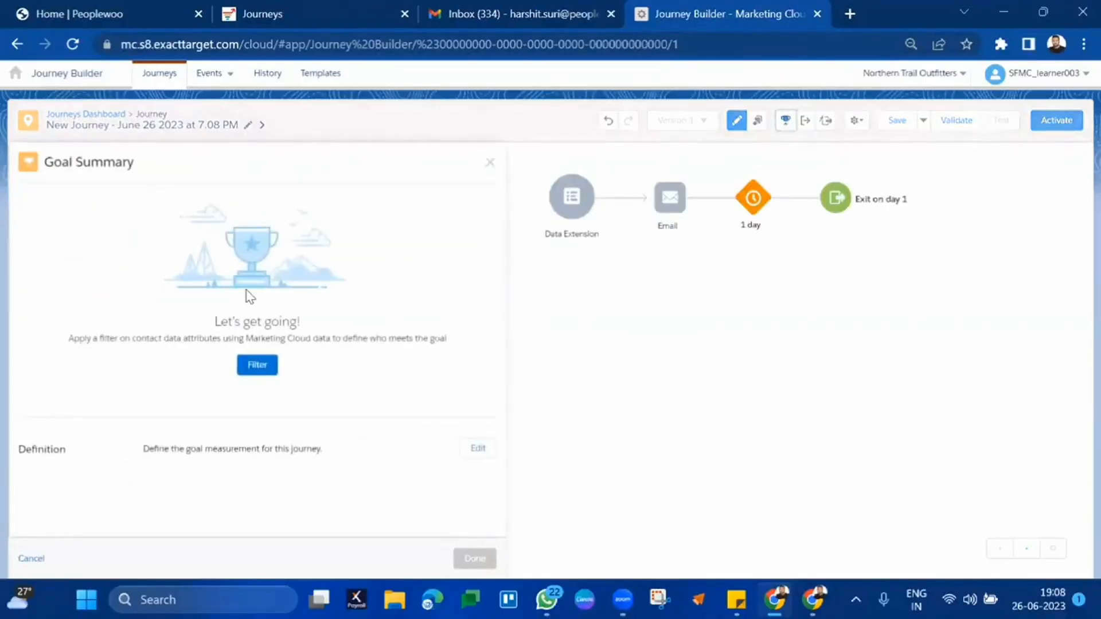
click(257, 364)
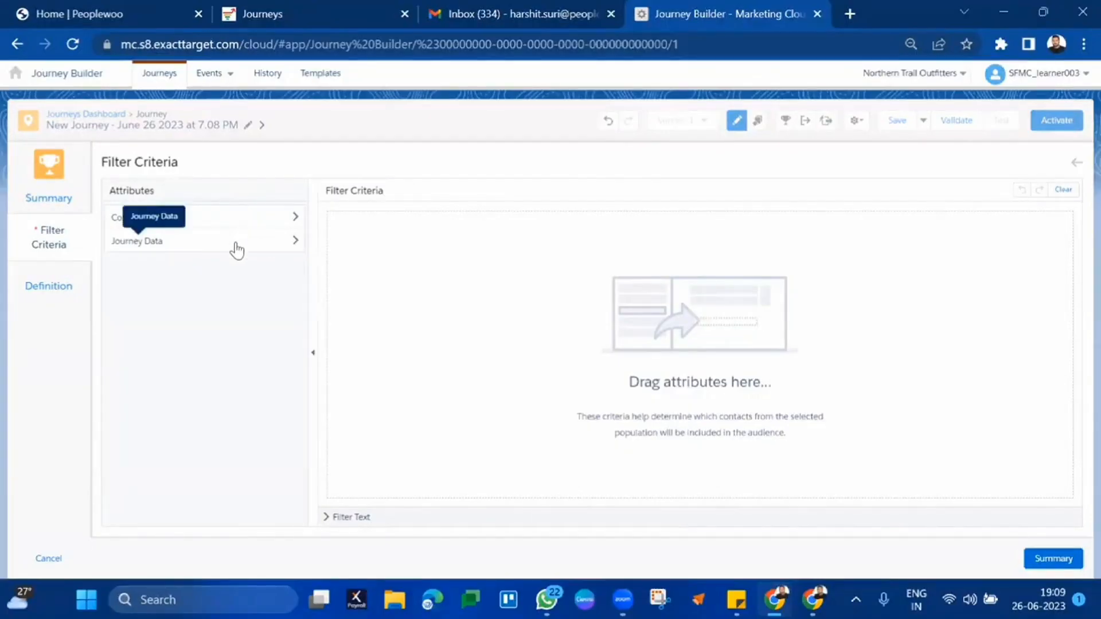
click(1077, 164)
click(487, 171)
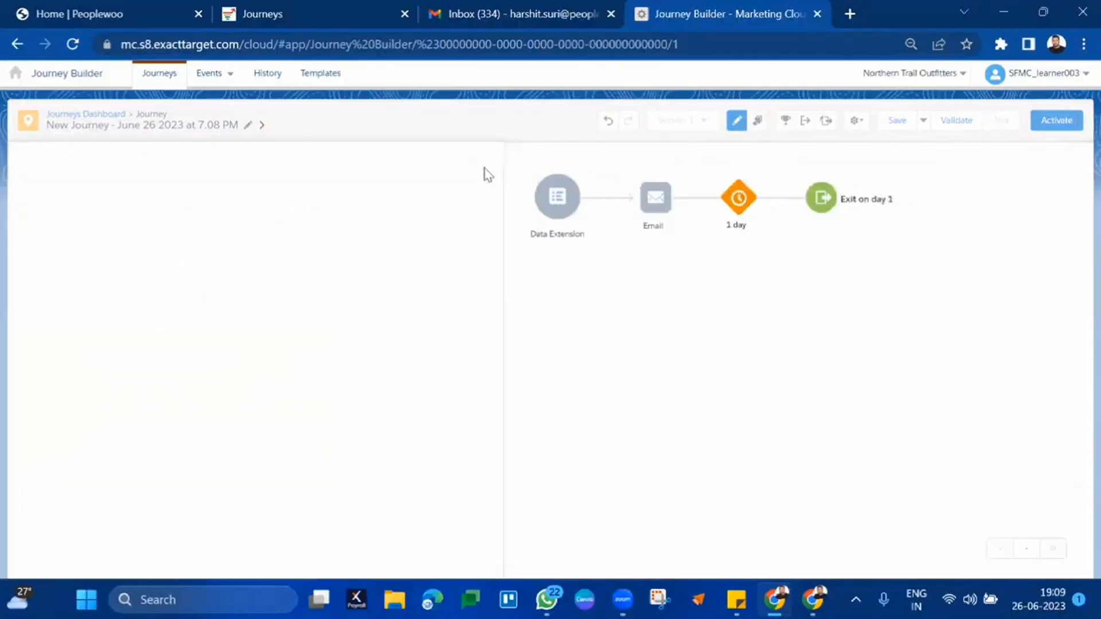
- Open the entry source's data extension picker and search the folder tree for 'Harshit'
click(295, 199)
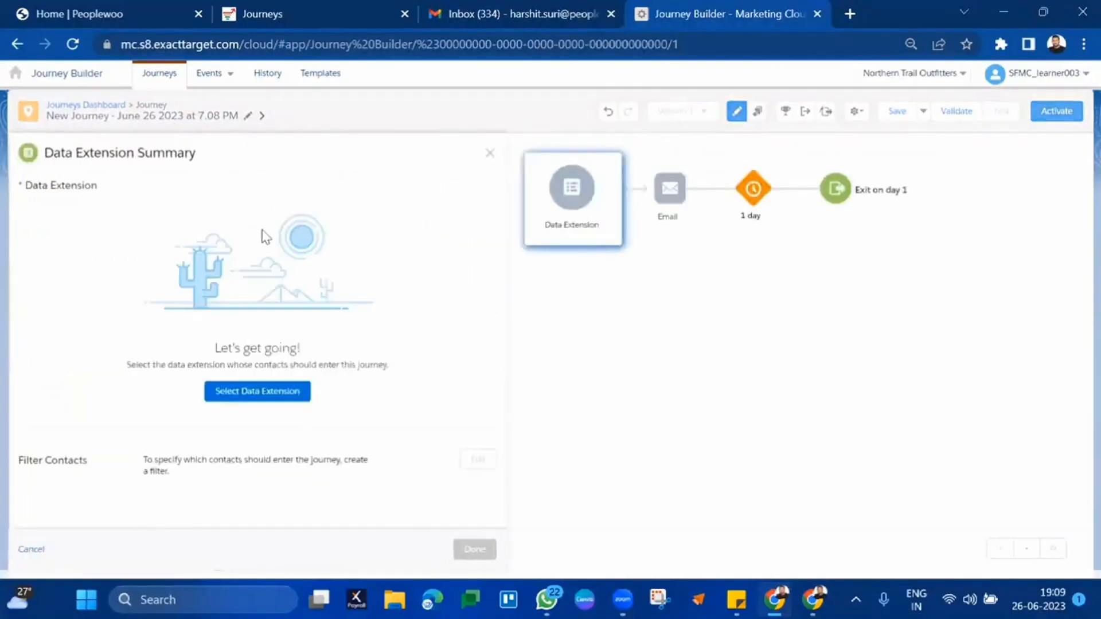
click(240, 396)
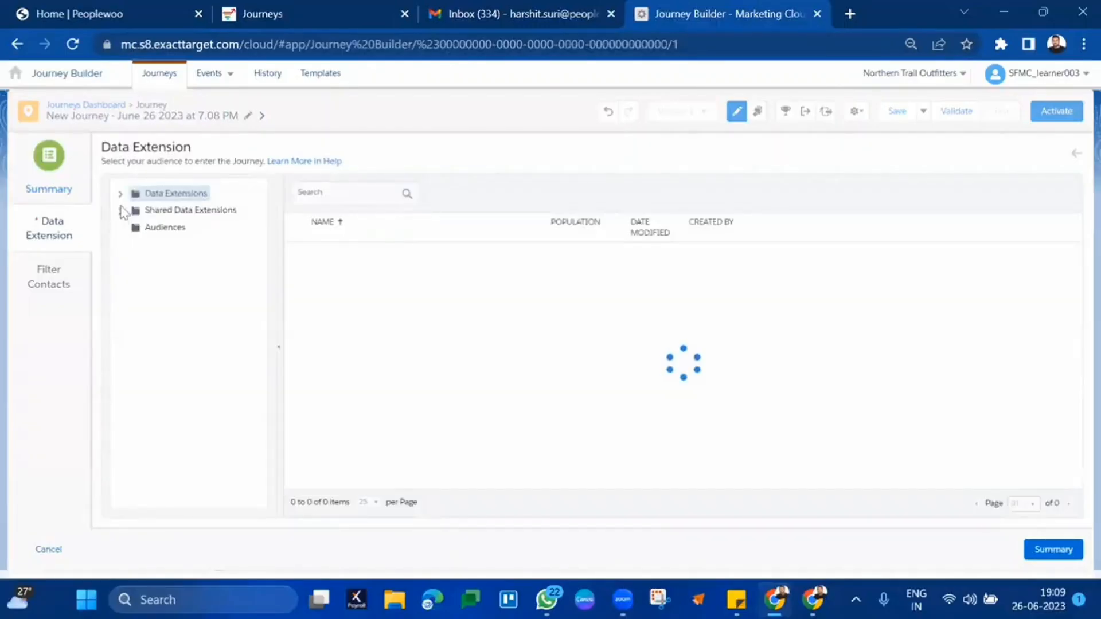
click(121, 195)
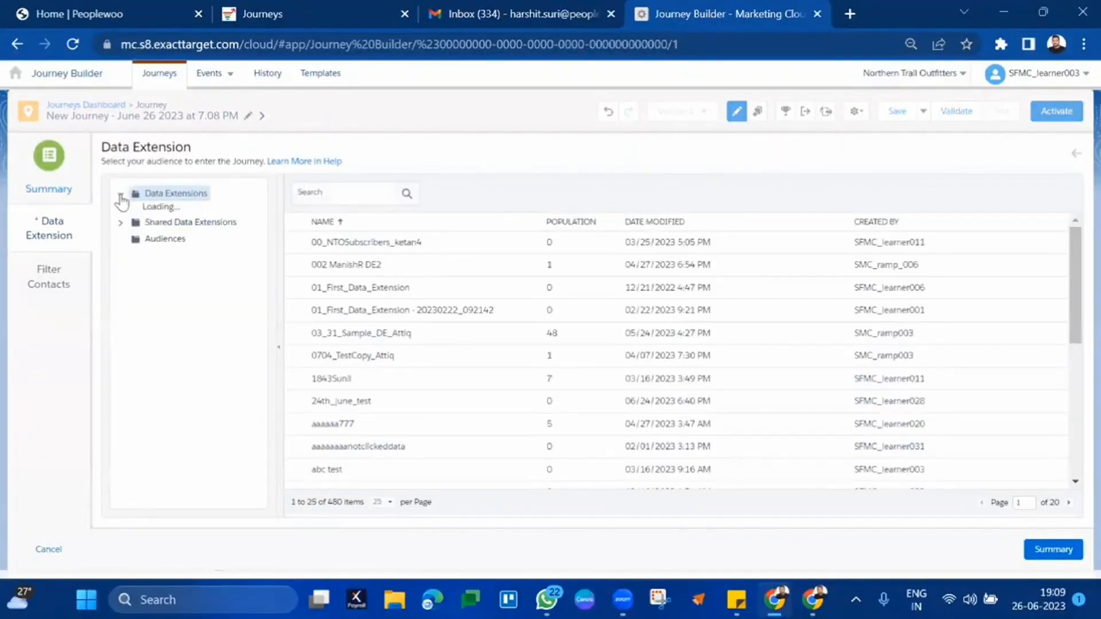
key(ctrl+f)
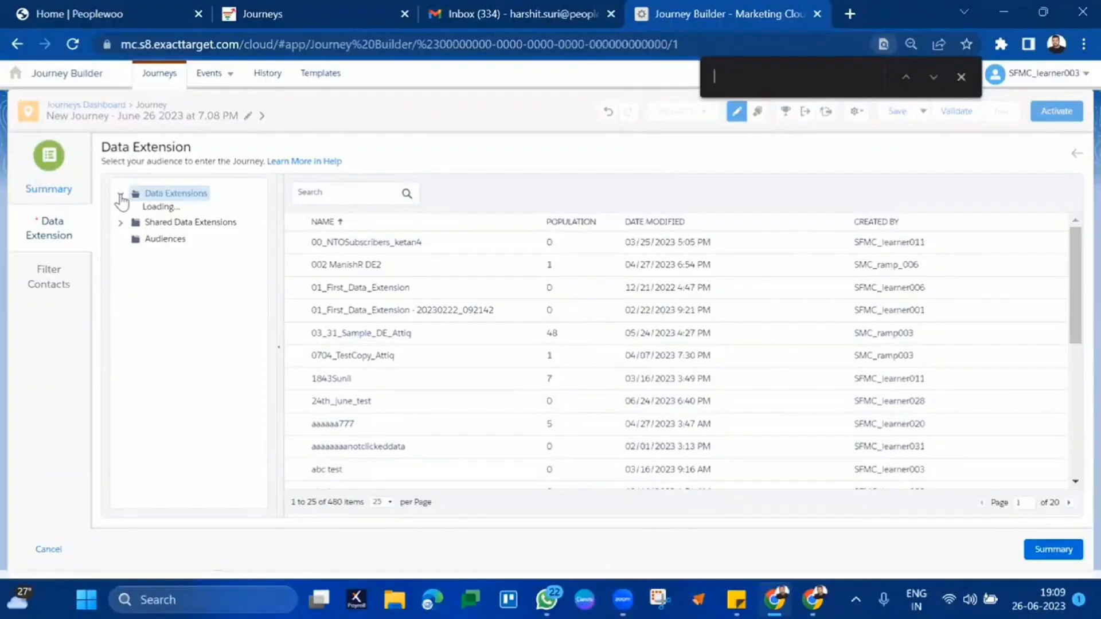
text(Harshit)
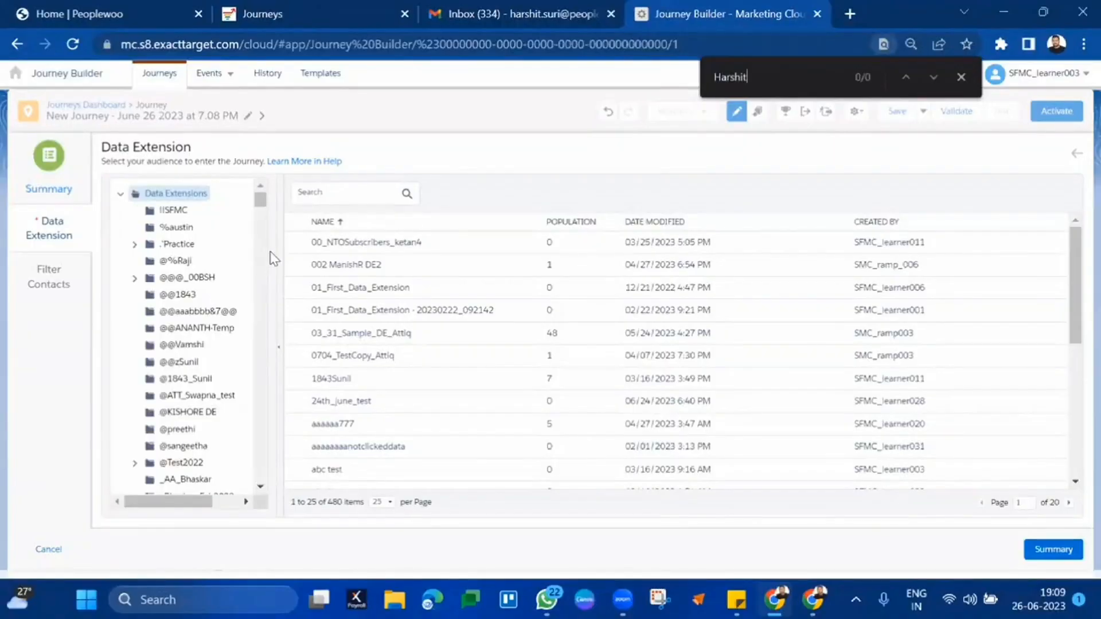
key(Return)
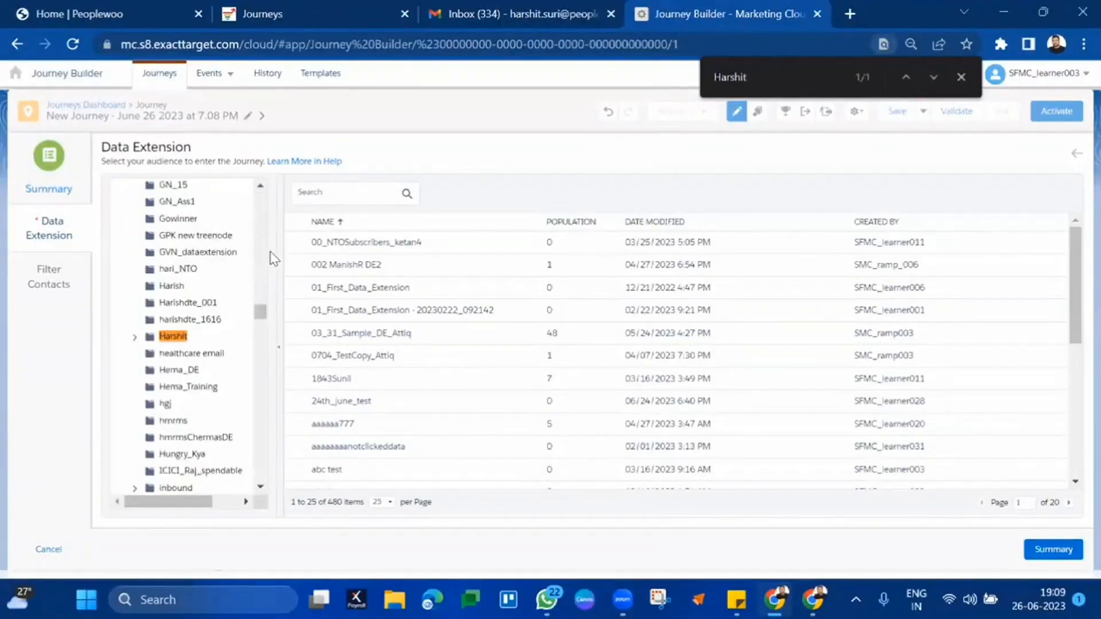
- Select B36CustomerProfile from the Batch36DataExtension folder and confirm the entry with 4 records
click(135, 337)
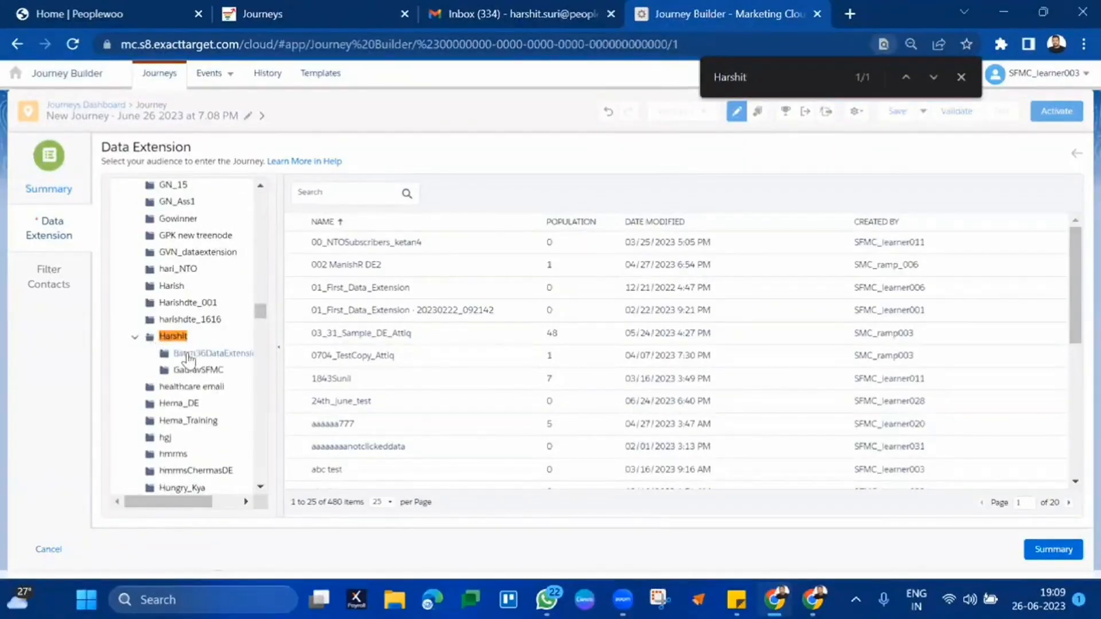
click(190, 353)
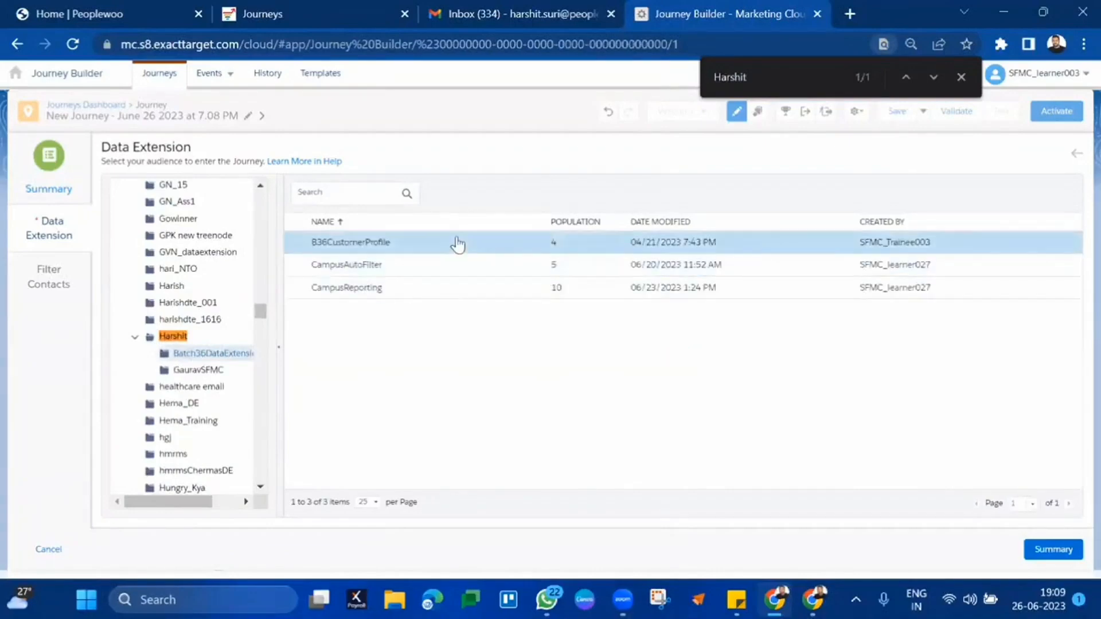
click(353, 243)
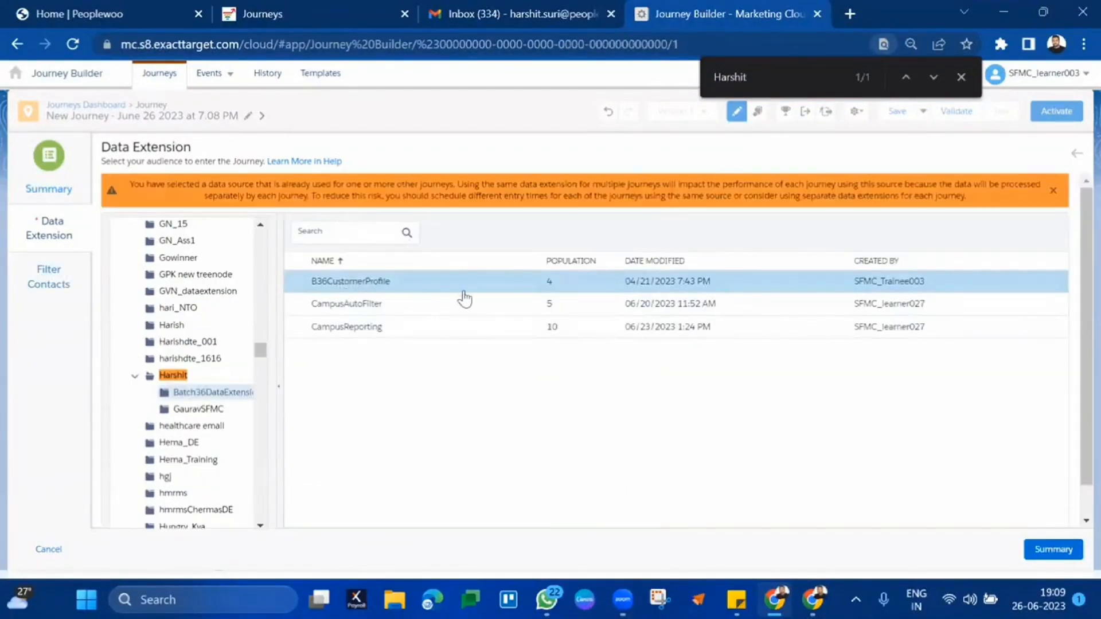
click(1051, 549)
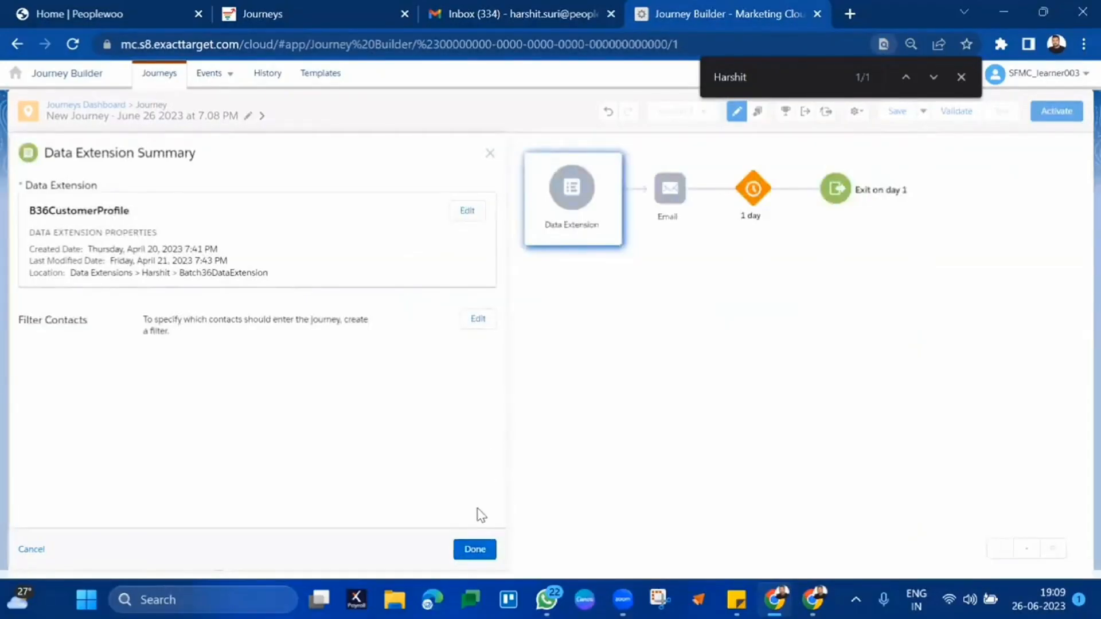
click(473, 551)
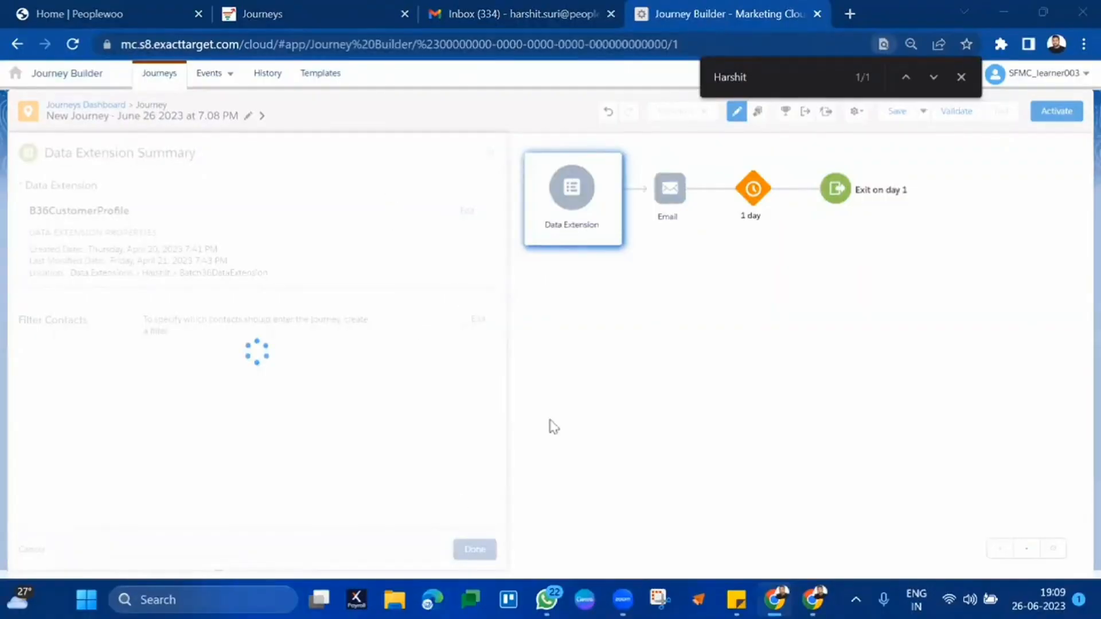
- Open the goal filter's Journey Data entry attributes, trying and then removing a SubscriberKey condition
click(785, 113)
click(255, 353)
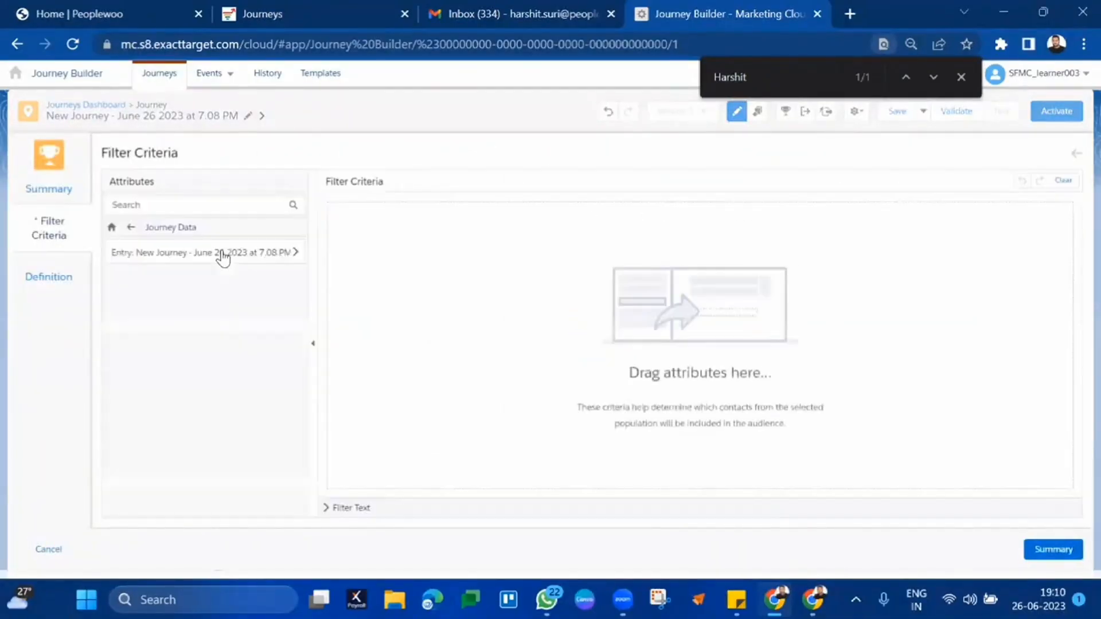
click(222, 255)
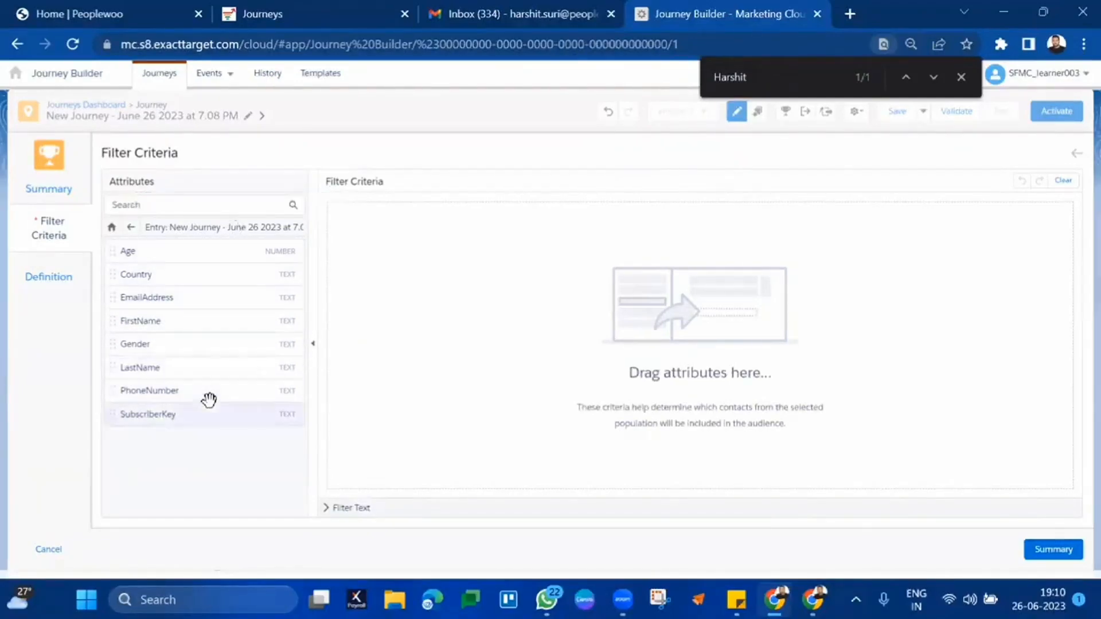
click(961, 77)
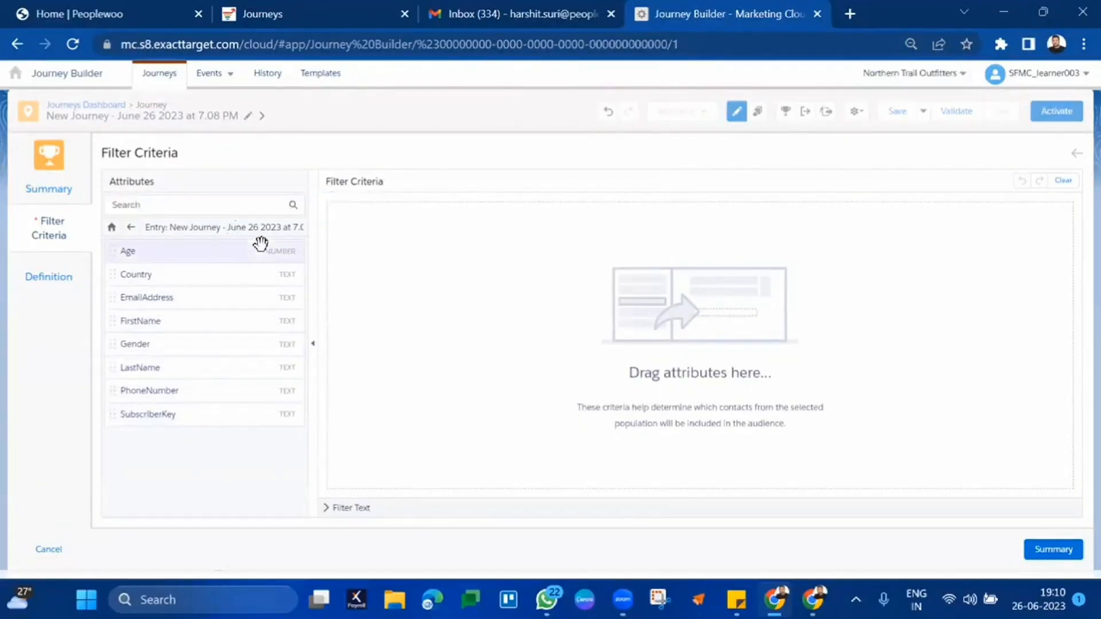
drag(196, 415, 550, 278)
click(576, 209)
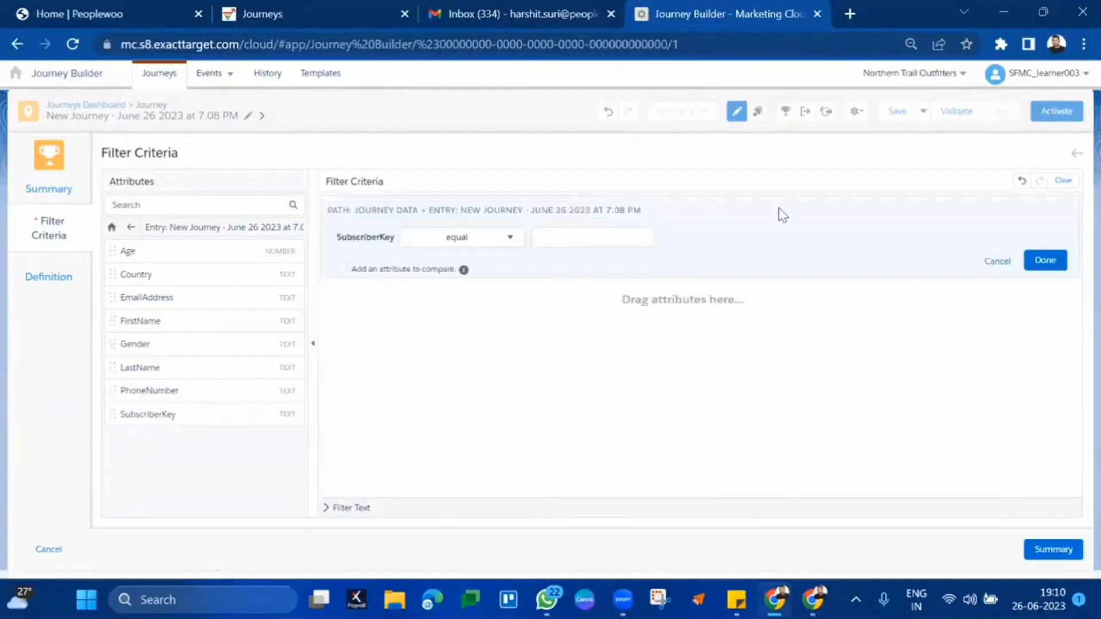
click(995, 257)
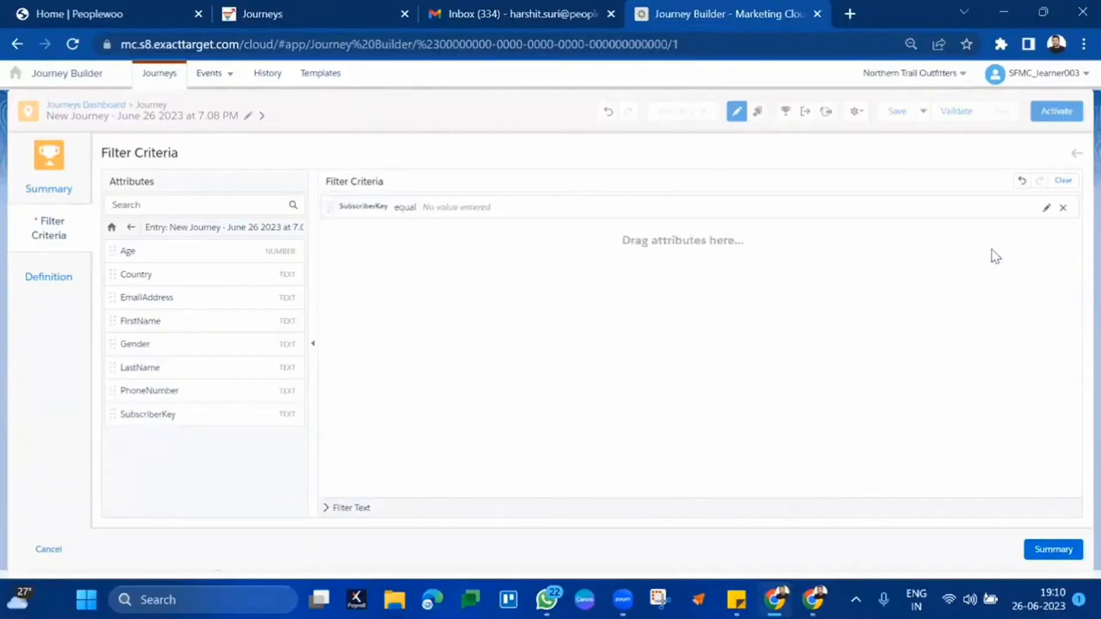
click(1062, 208)
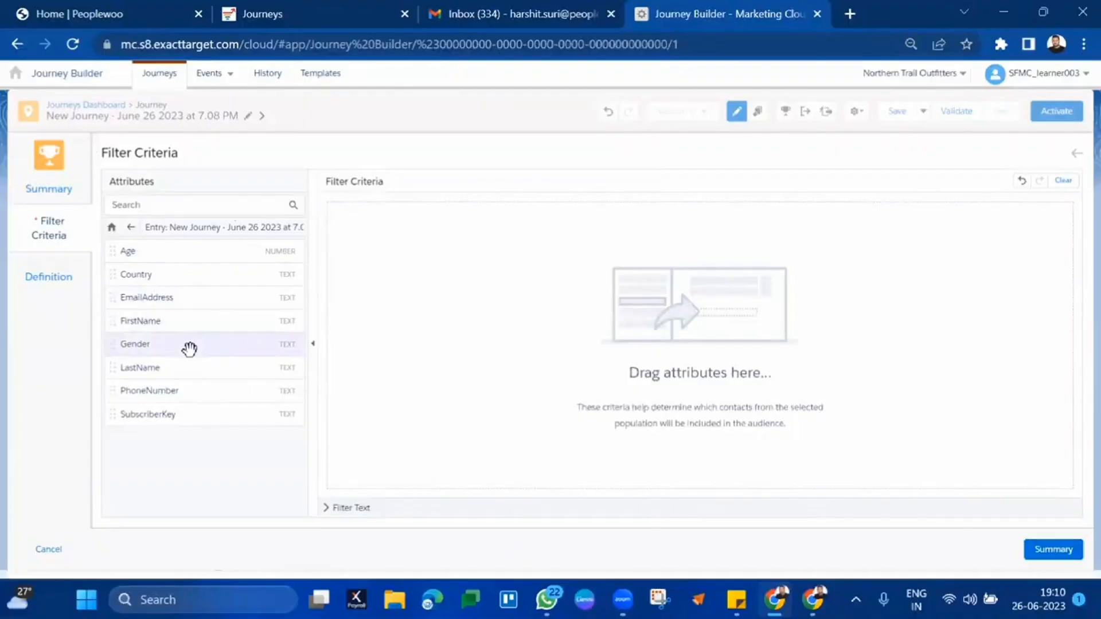
- Add the condition Gender equal F to the goal filter and view the goal summary
drag(190, 348, 629, 246)
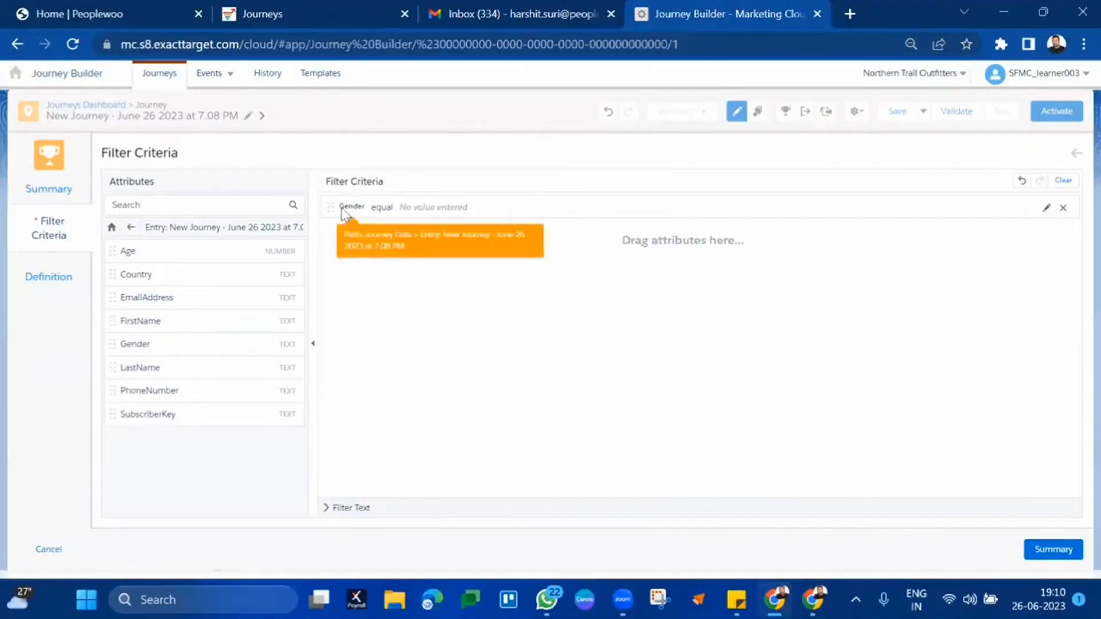
click(410, 208)
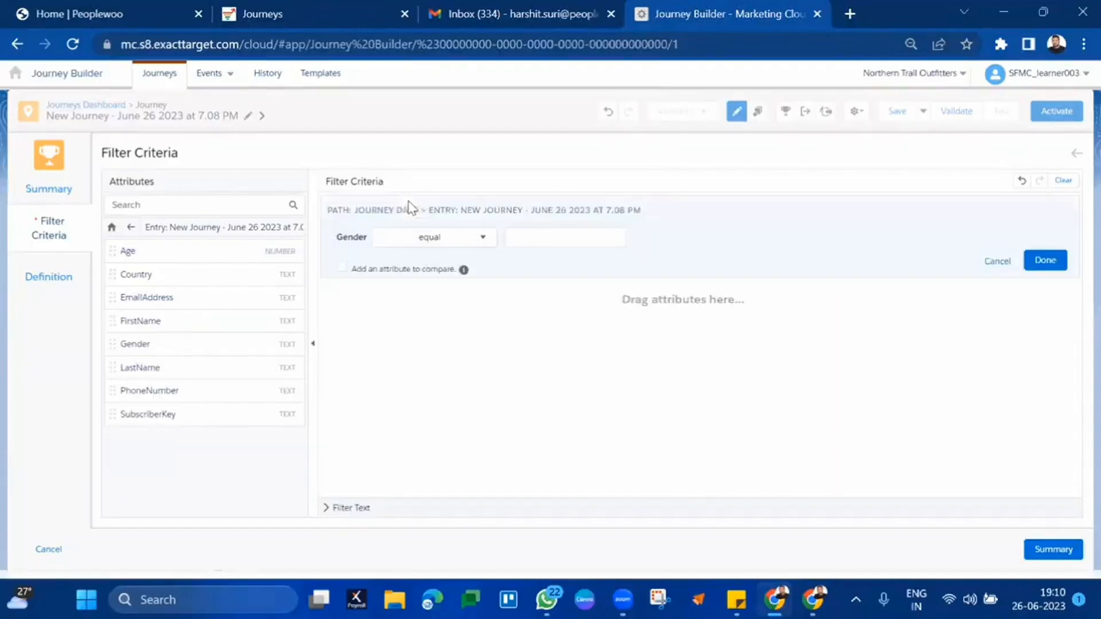
click(543, 234)
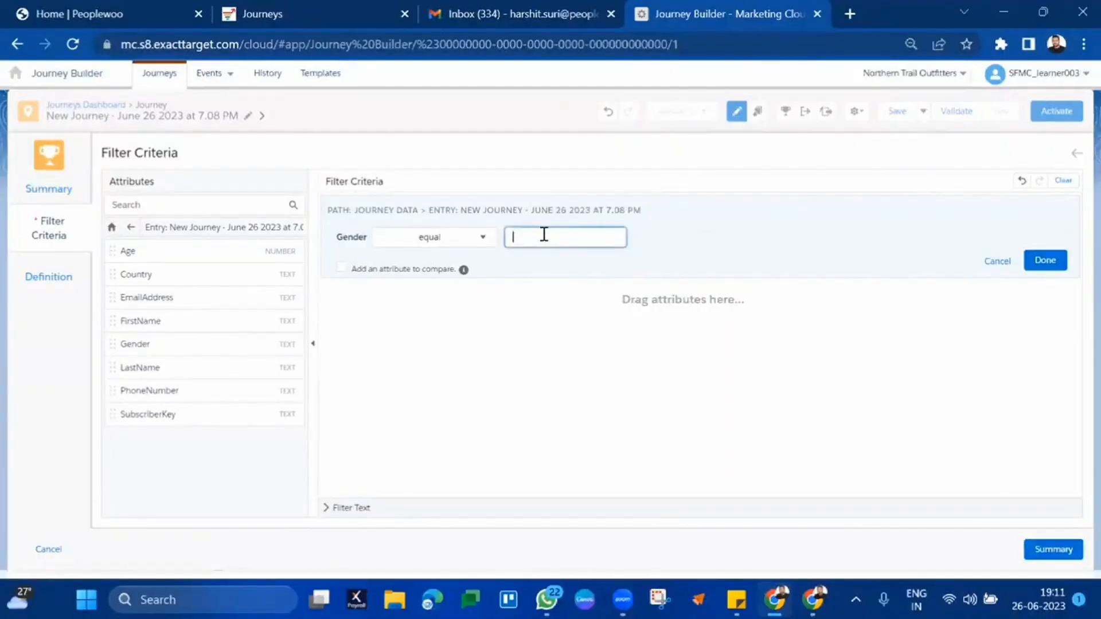
text(F)
click(1045, 260)
click(1053, 548)
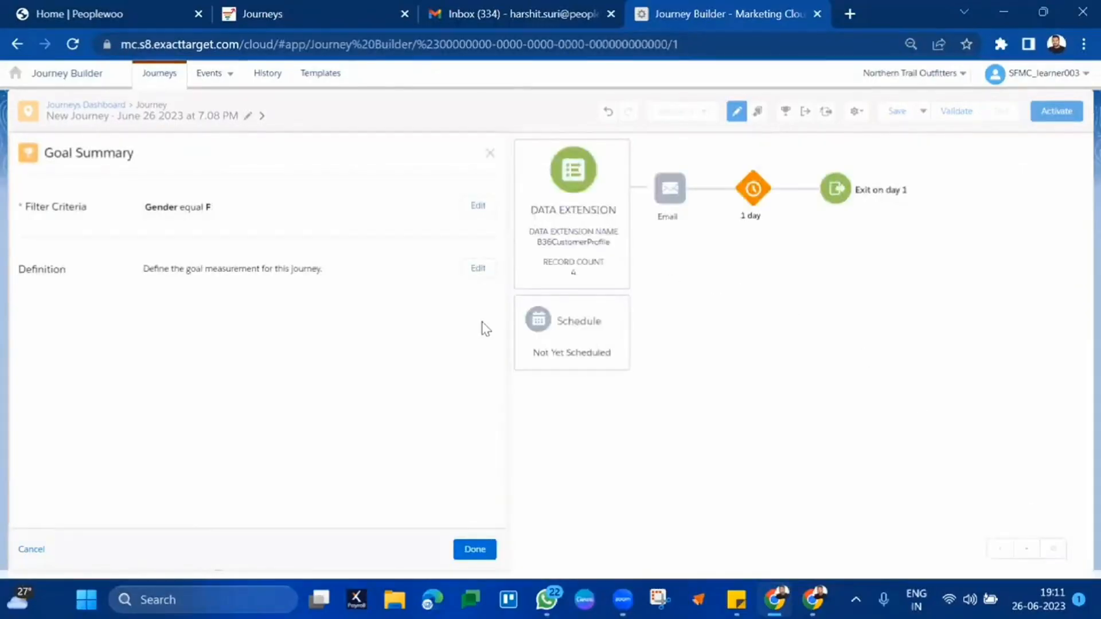
double_click(151, 205)
click(246, 212)
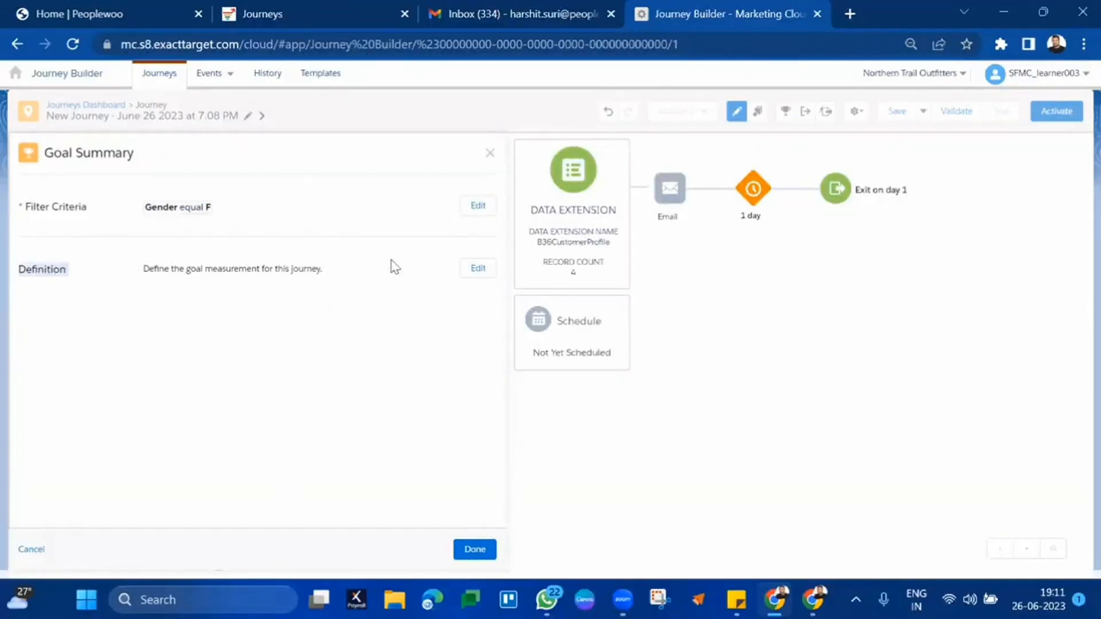
- Edit the goal definition, trying a target of 100 people, then 50% of the population
click(490, 273)
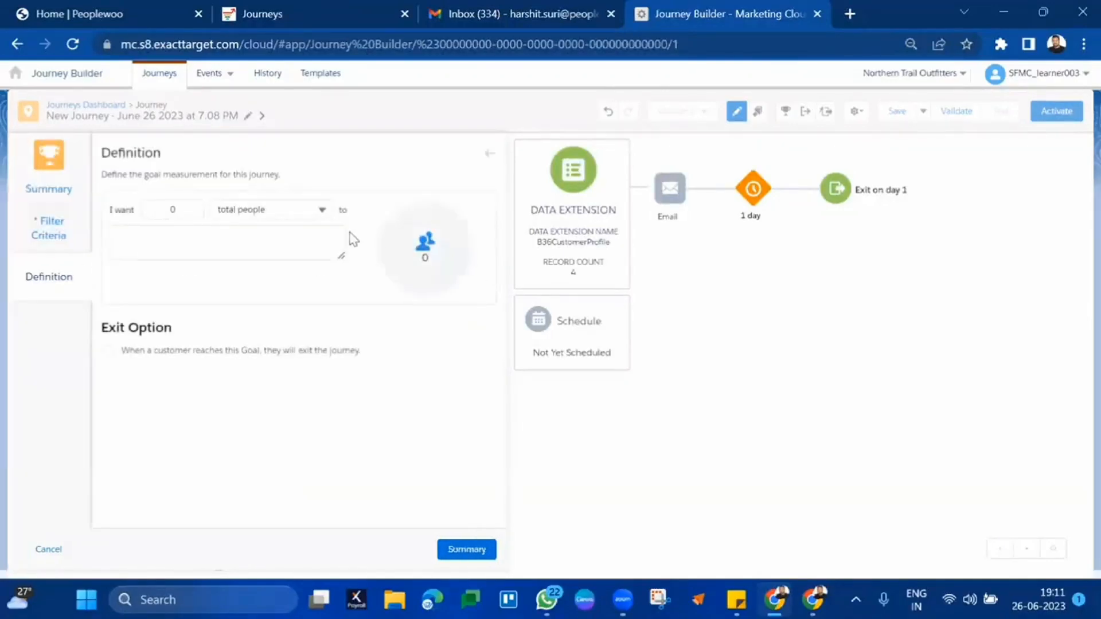
click(300, 207)
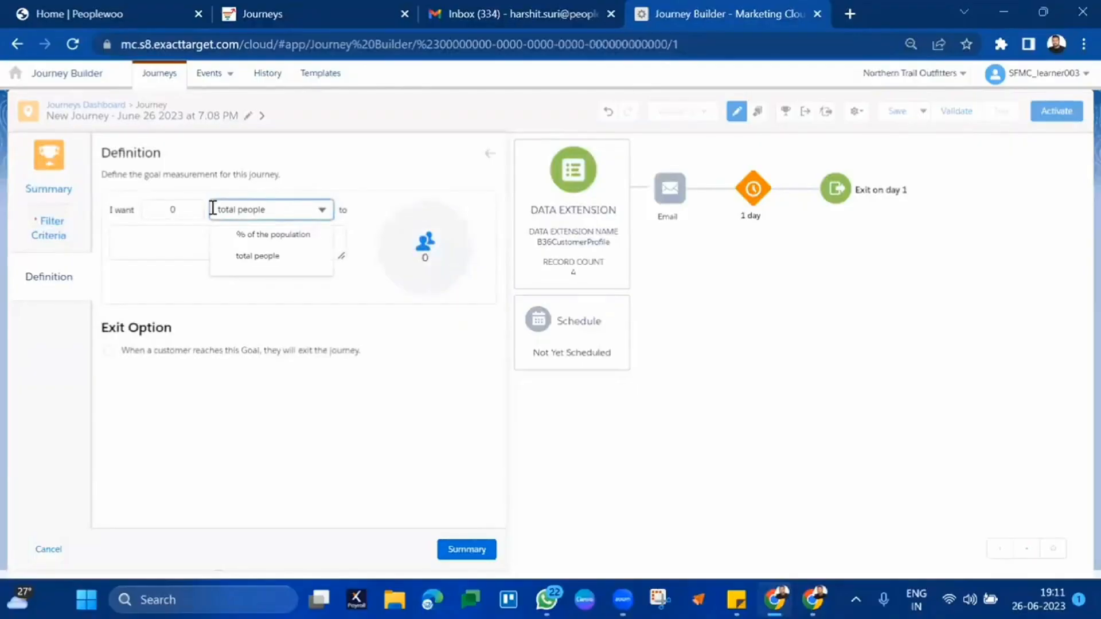
click(181, 208)
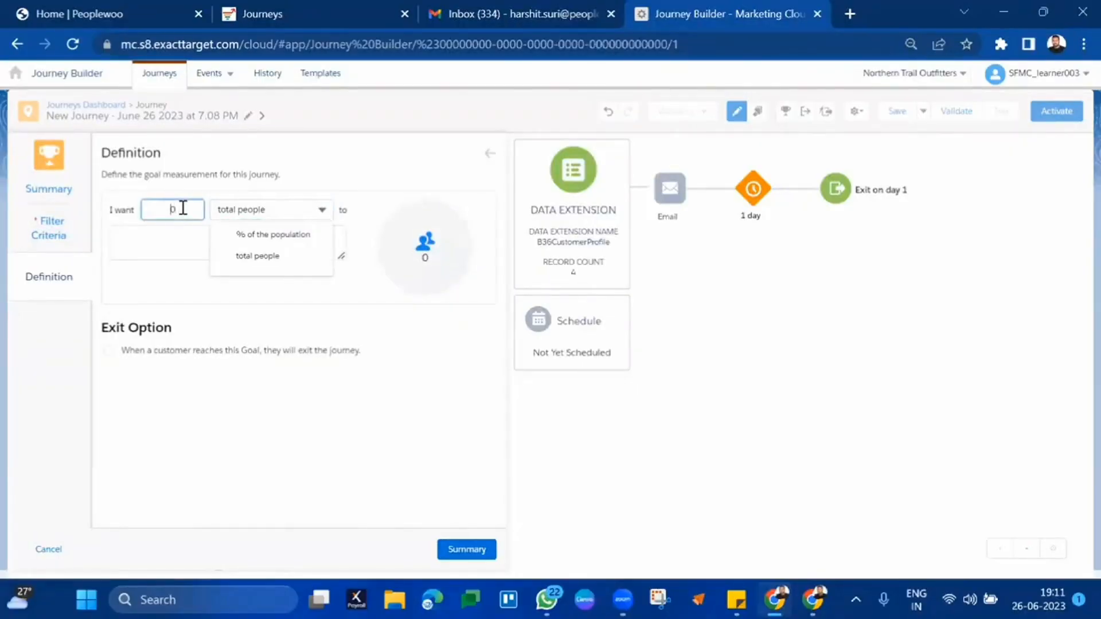
text(100)
click(433, 397)
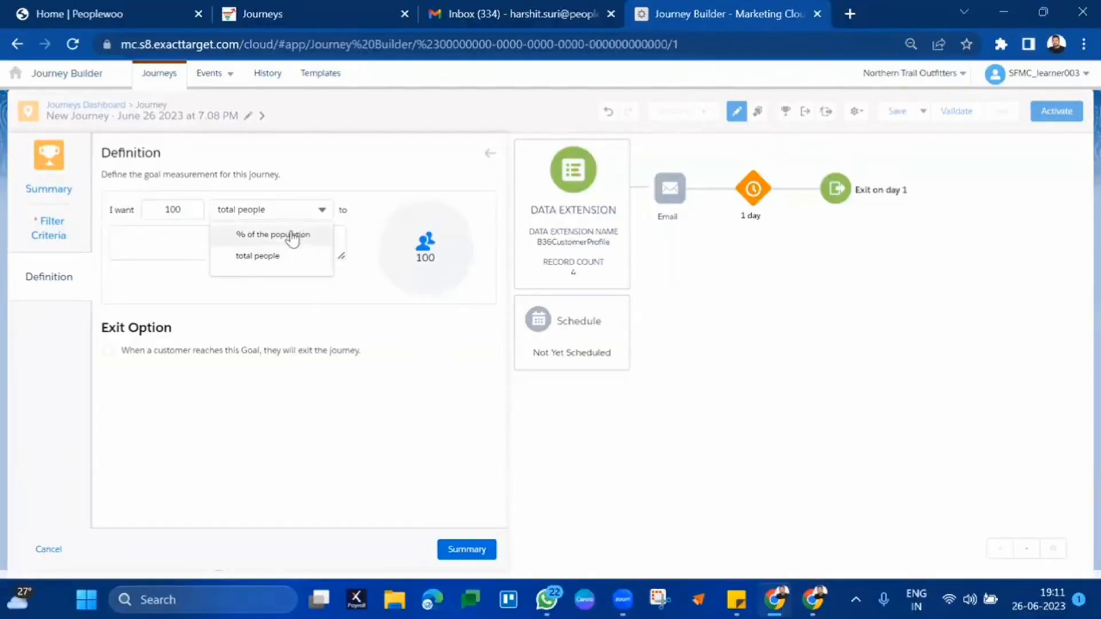
click(292, 236)
click(184, 212)
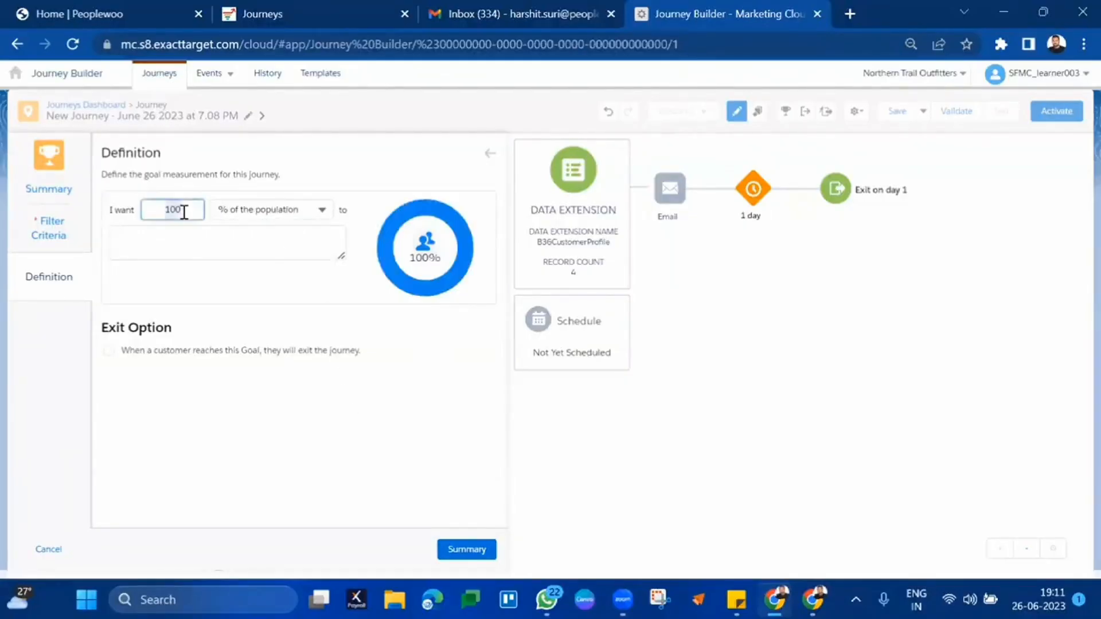
text(50)
click(374, 417)
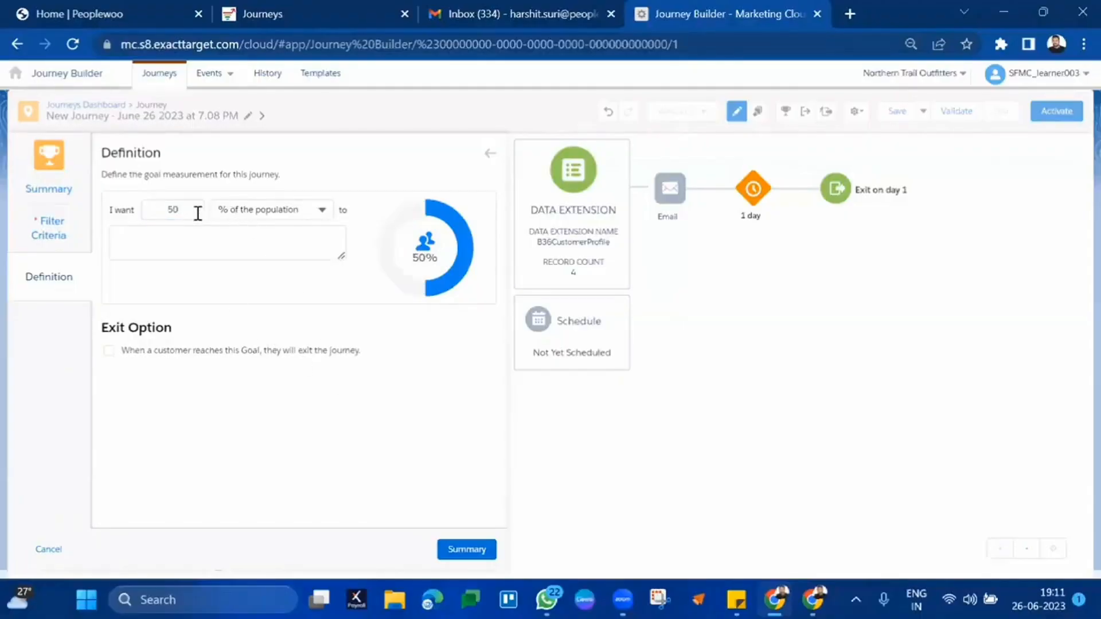
- Change the goal target to 70% of the population and close the goal panel
click(172, 212)
key(BackSpace)
key(BackSpace)
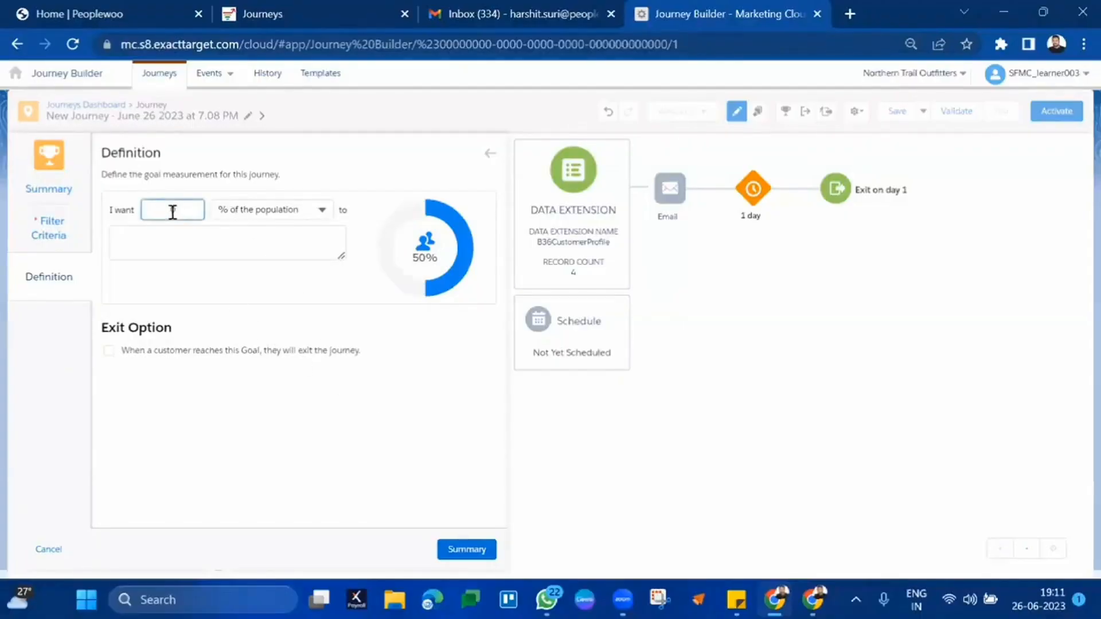
text(70)
click(445, 395)
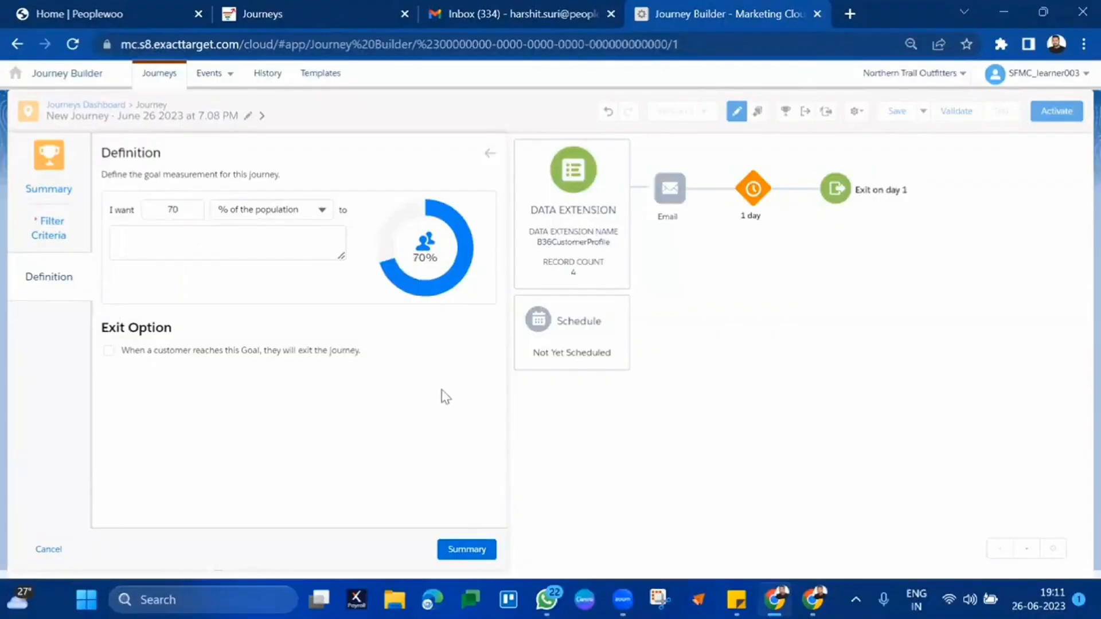
click(465, 550)
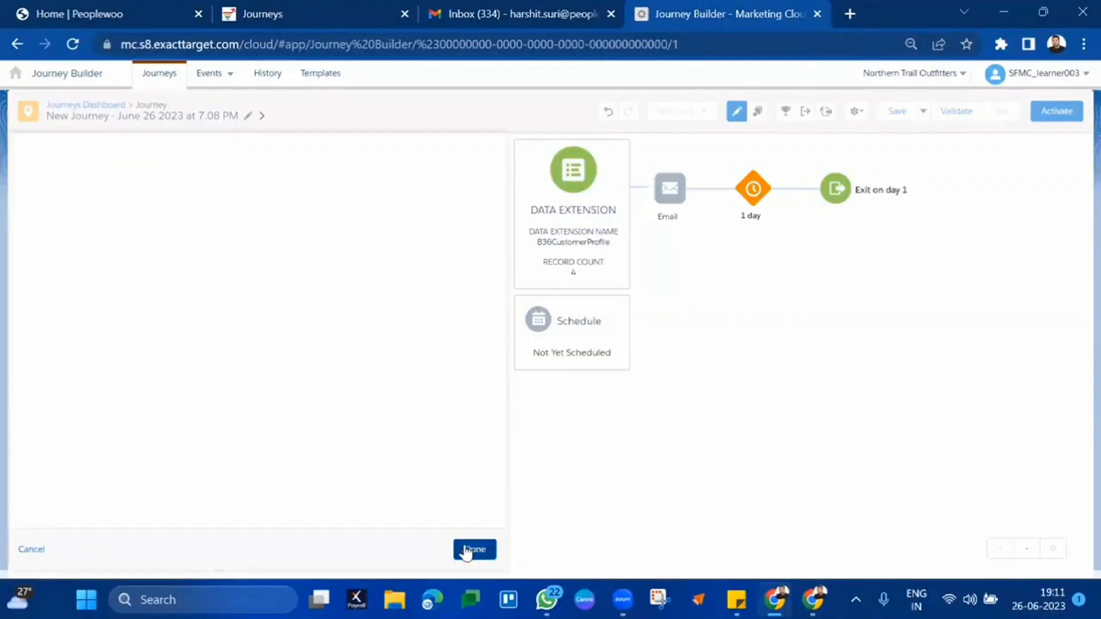
click(483, 549)
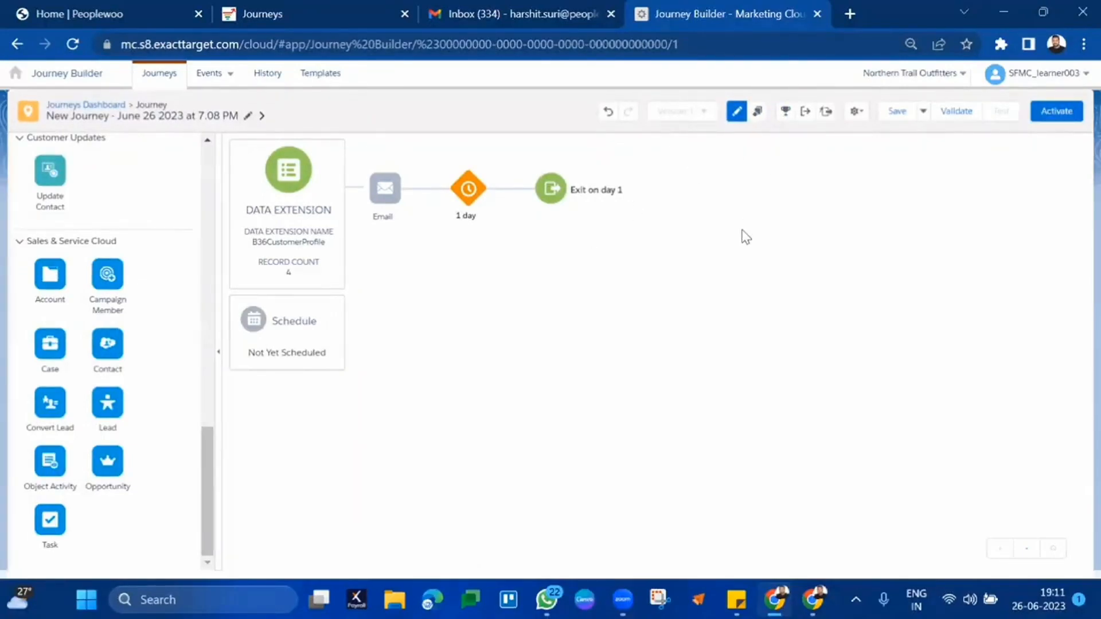
click(785, 111)
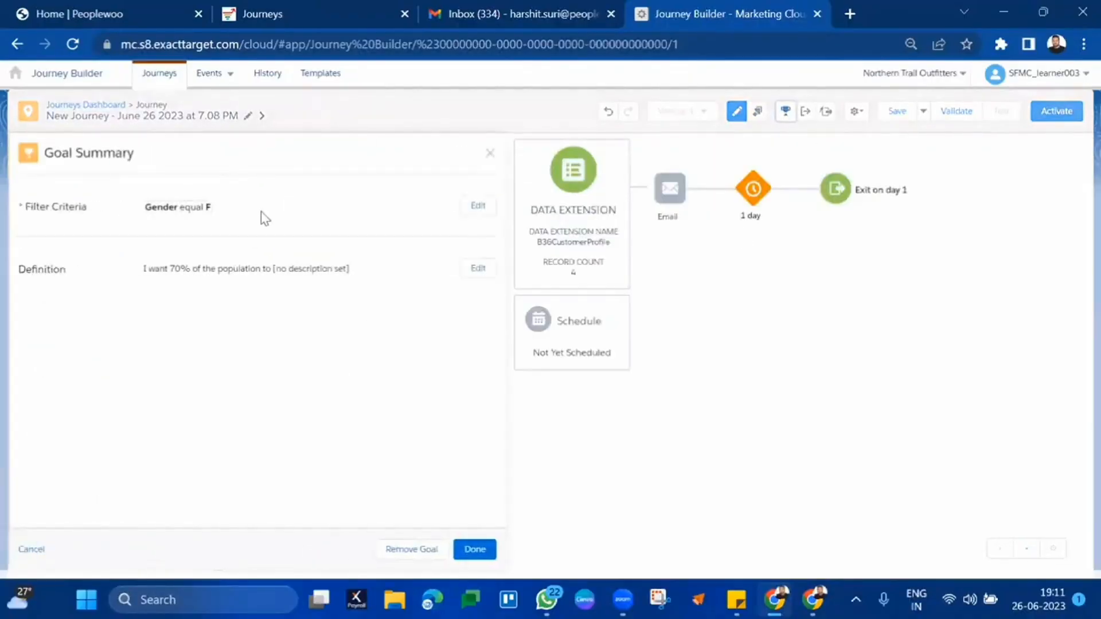
drag(46, 184, 390, 282)
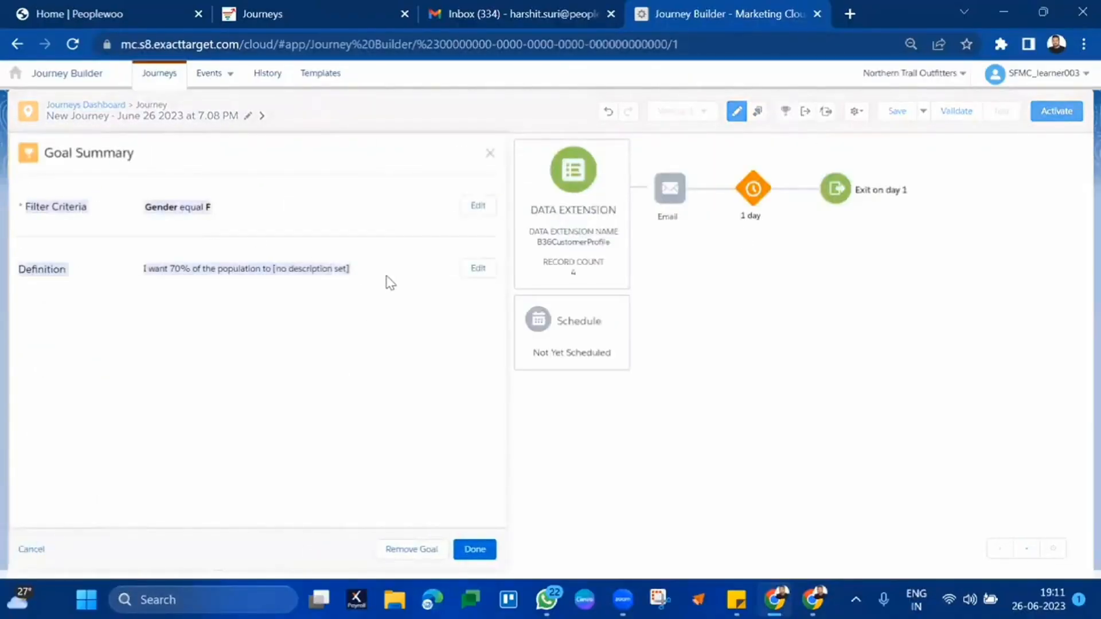
click(210, 284)
drag(170, 270, 347, 271)
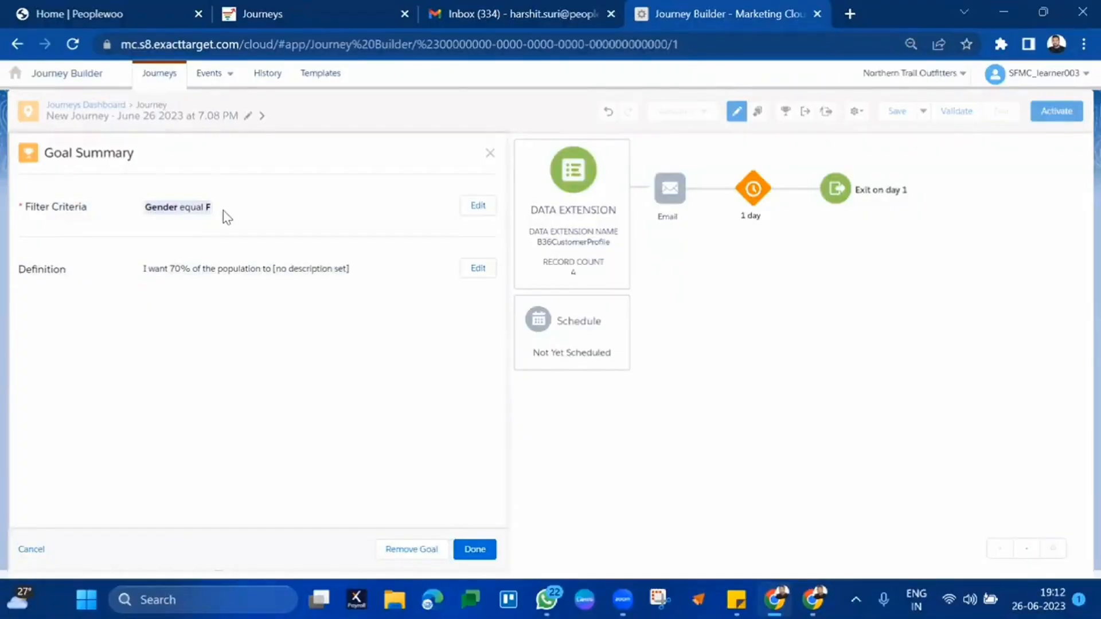
click(476, 549)
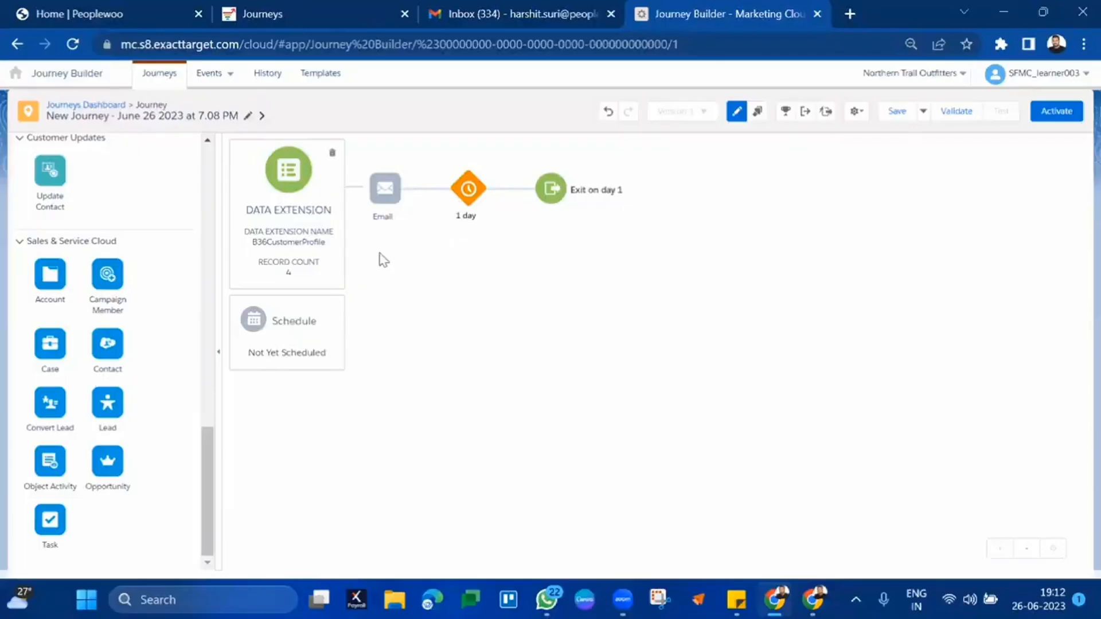
mouse_move(390, 225)
click(805, 111)
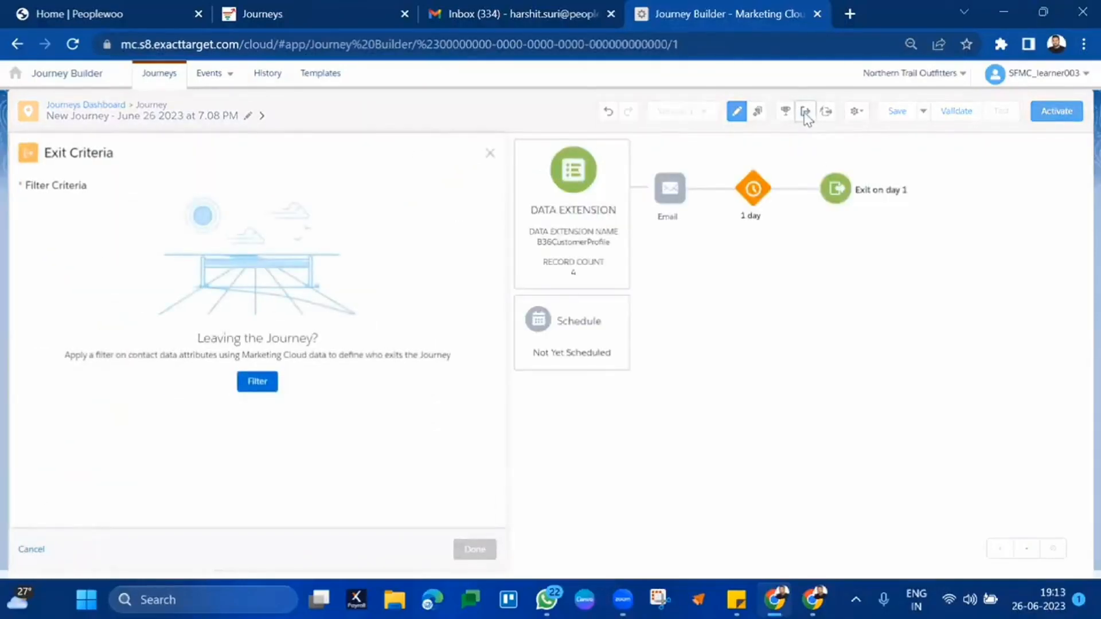
click(490, 152)
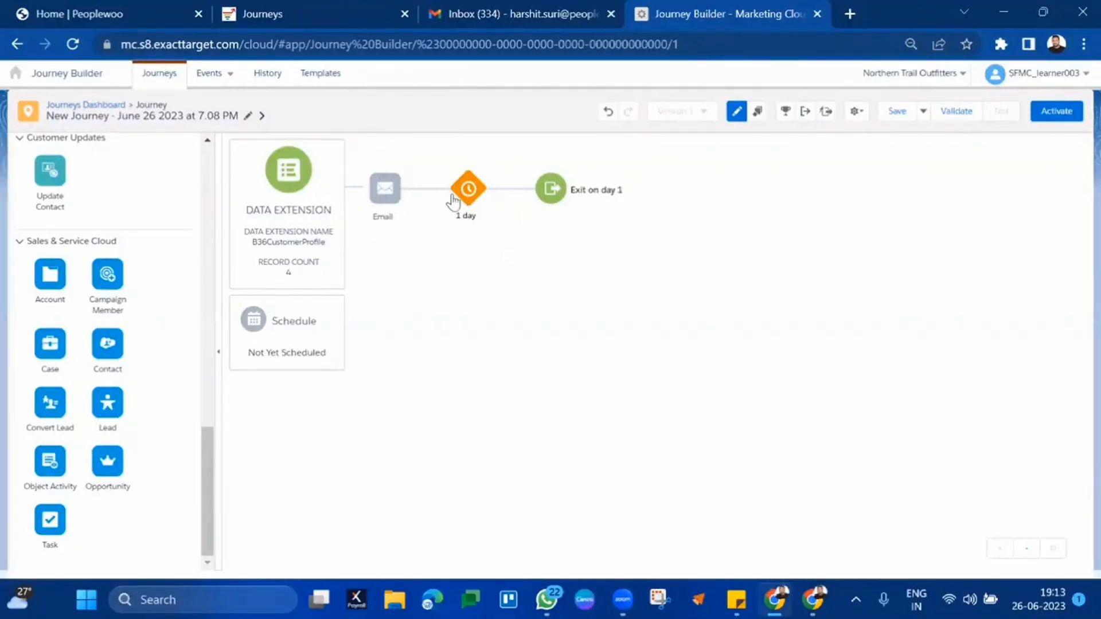
- Add a second Email activity after the first 1 day wait
scroll(85, 315, up, 15)
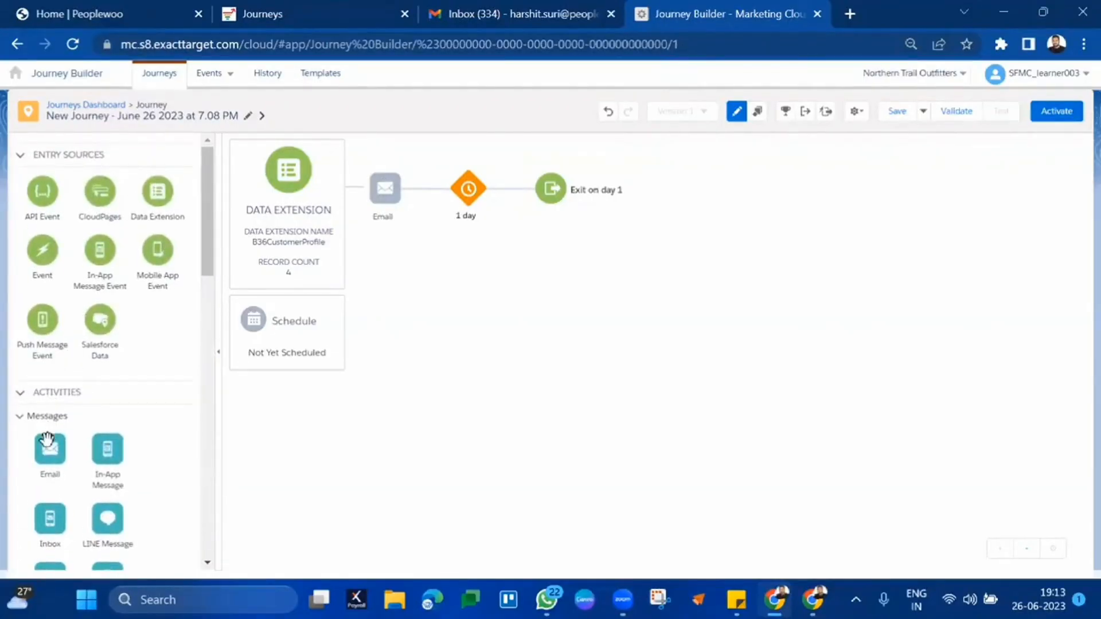
drag(50, 449, 509, 192)
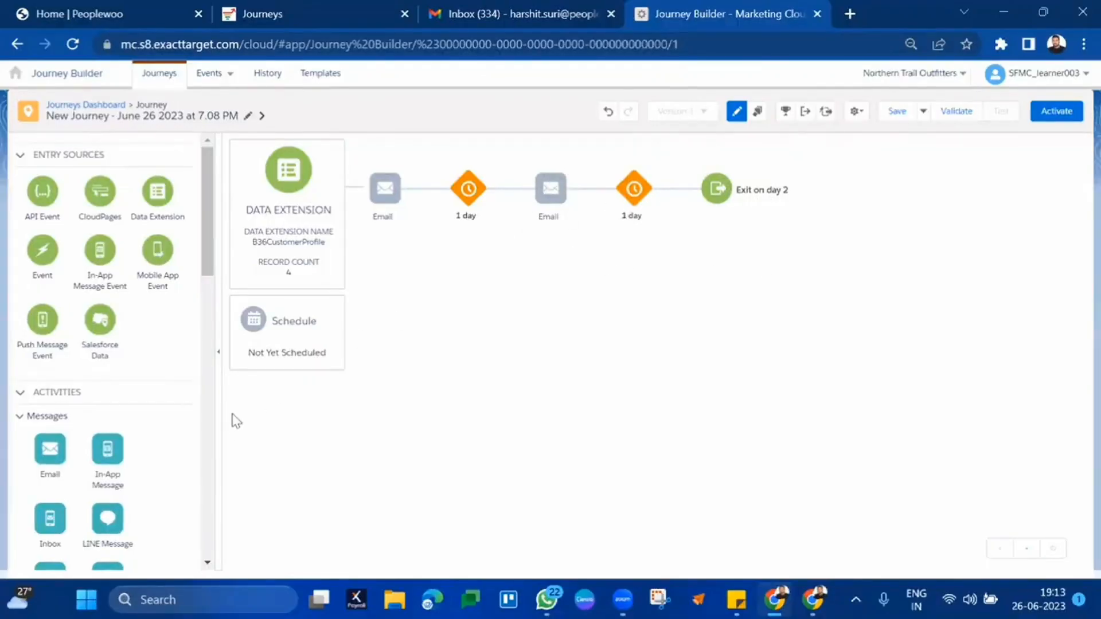
scroll(131, 440, down, 6)
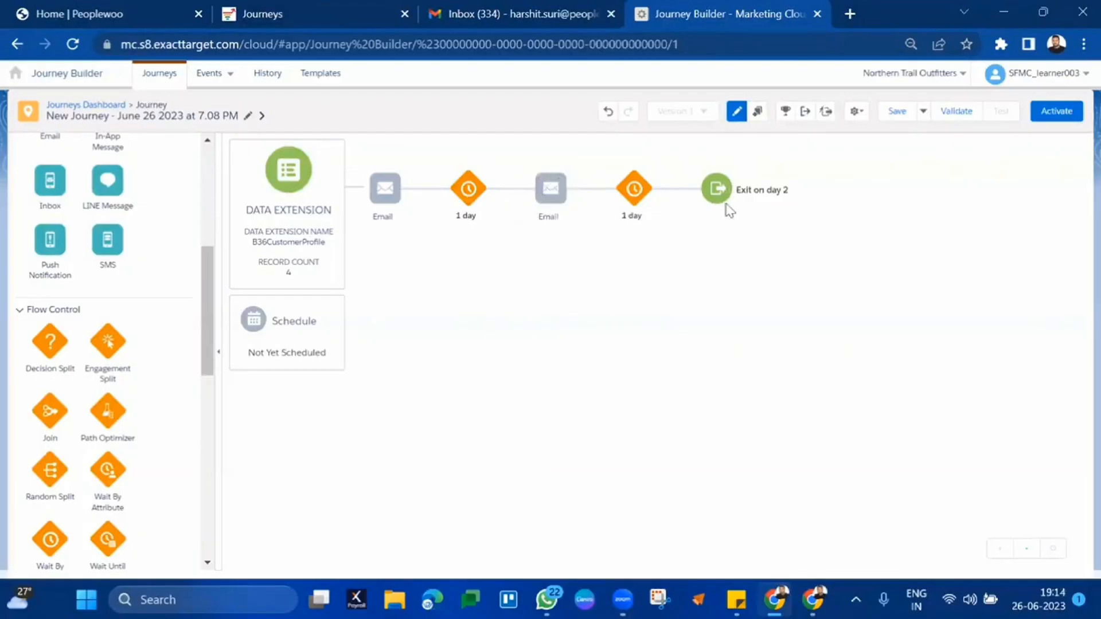
click(805, 110)
click(272, 388)
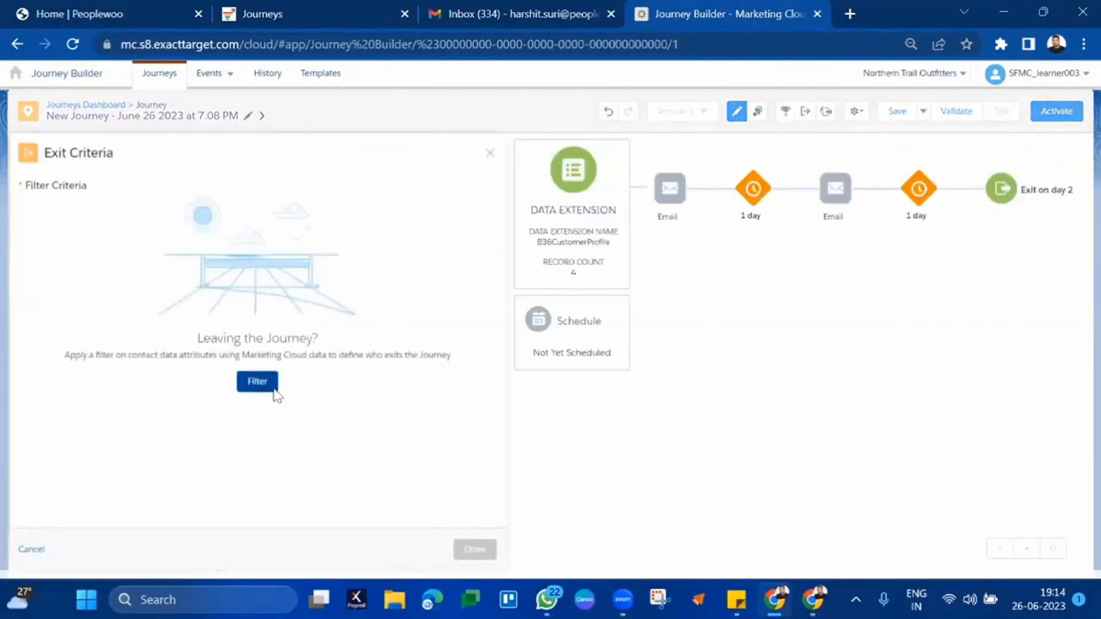
click(223, 234)
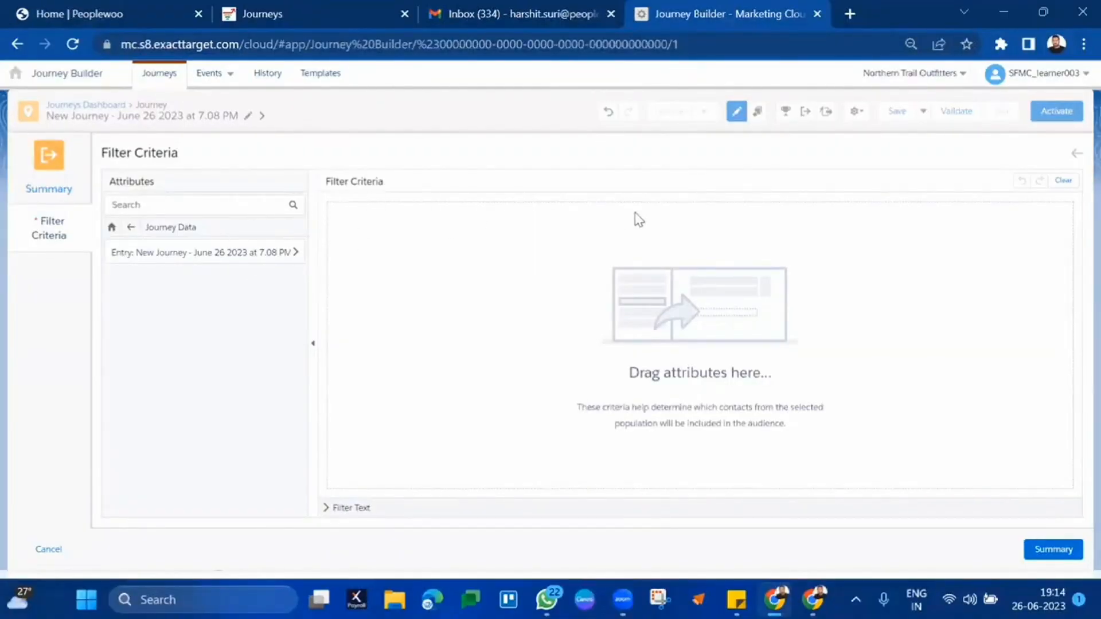
click(1072, 550)
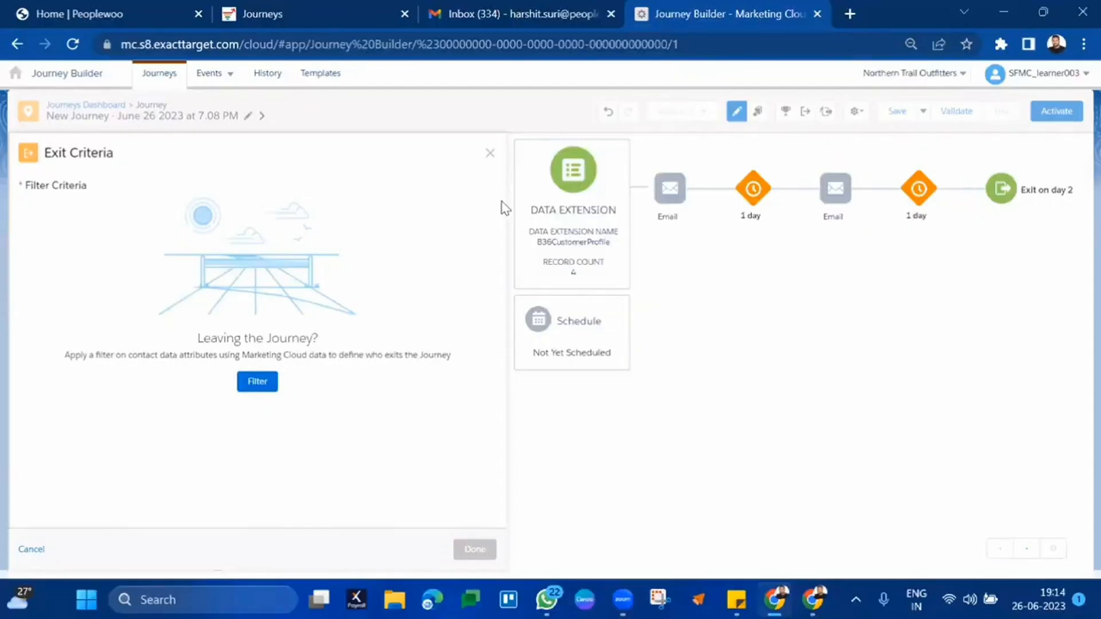
click(489, 152)
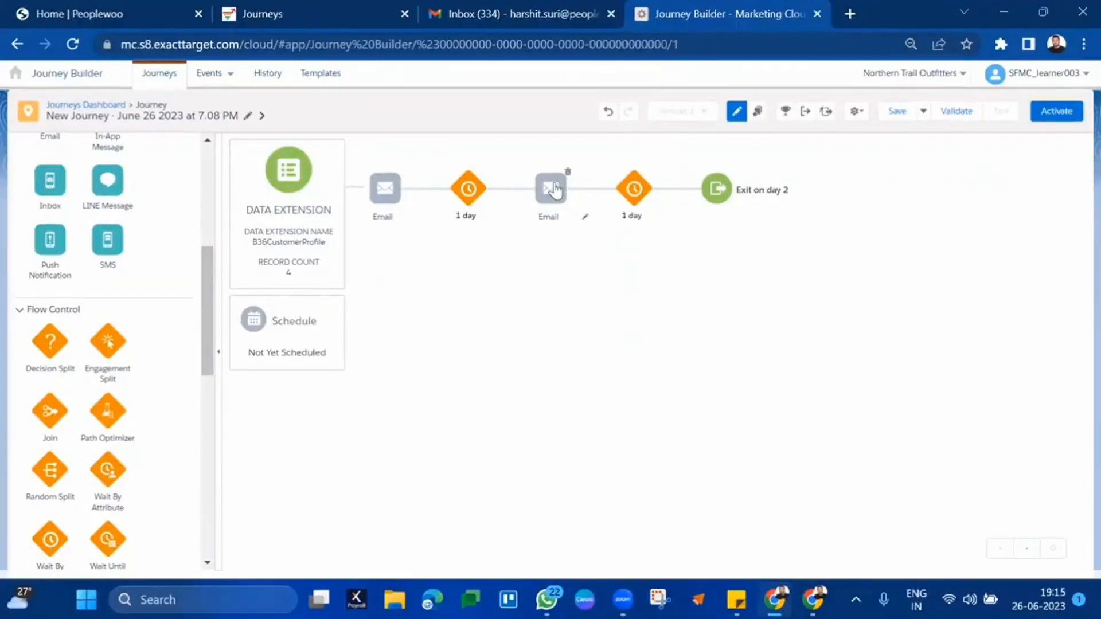
click(805, 115)
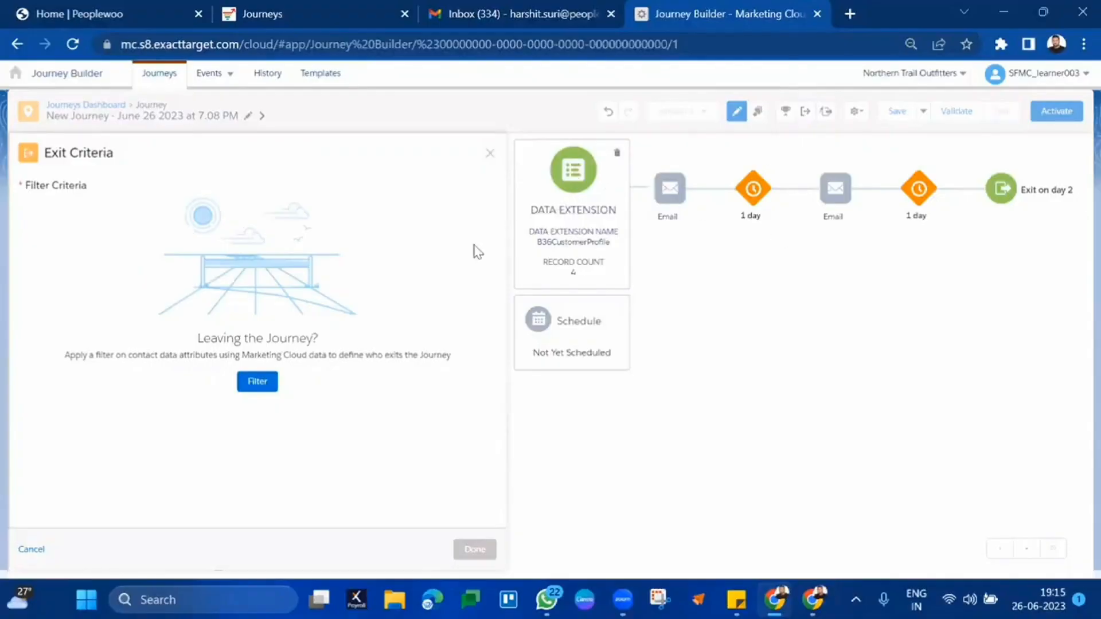
click(490, 153)
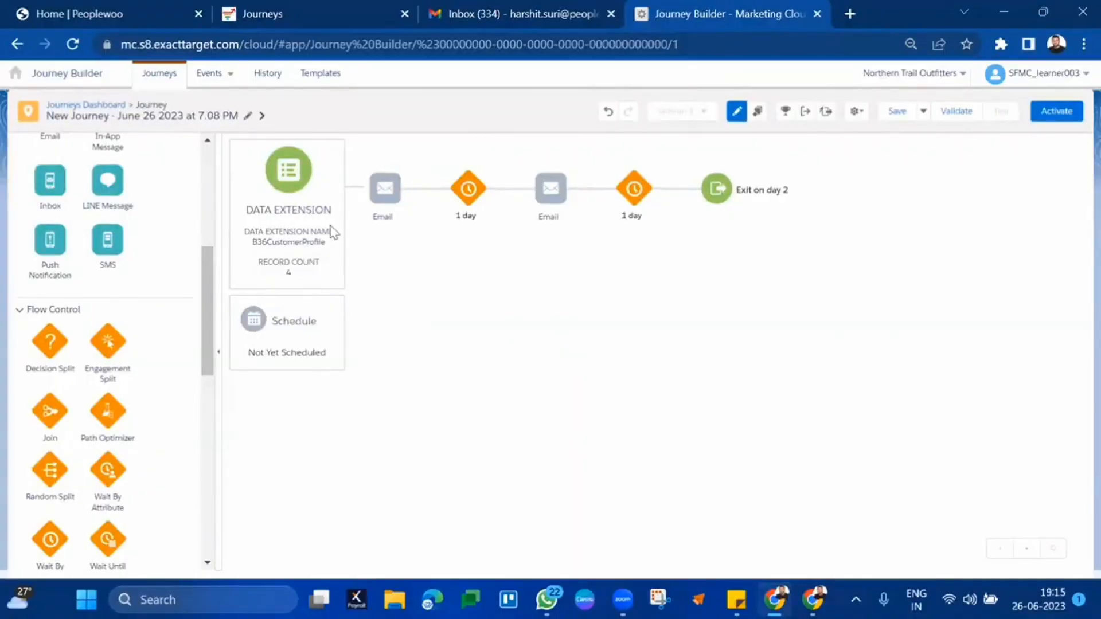
- Add a third and a fourth Email activity at the end of the journey path
scroll(86, 305, up, 5)
drag(50, 434, 516, 191)
drag(672, 221, 755, 197)
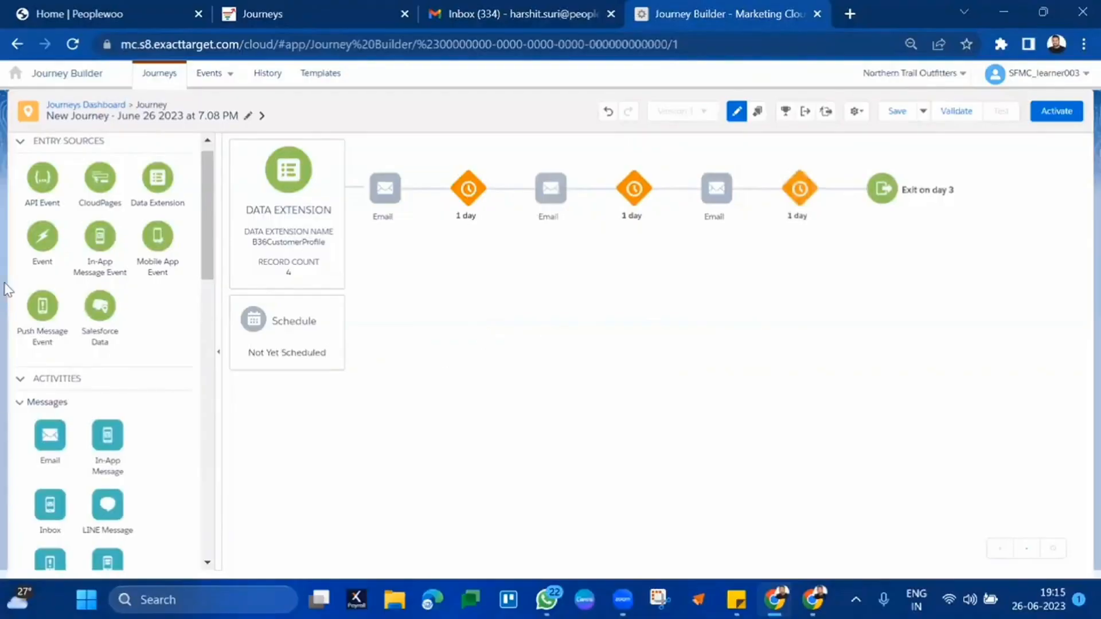
scroll(22, 257, up, 1)
scroll(21, 255, down, 3)
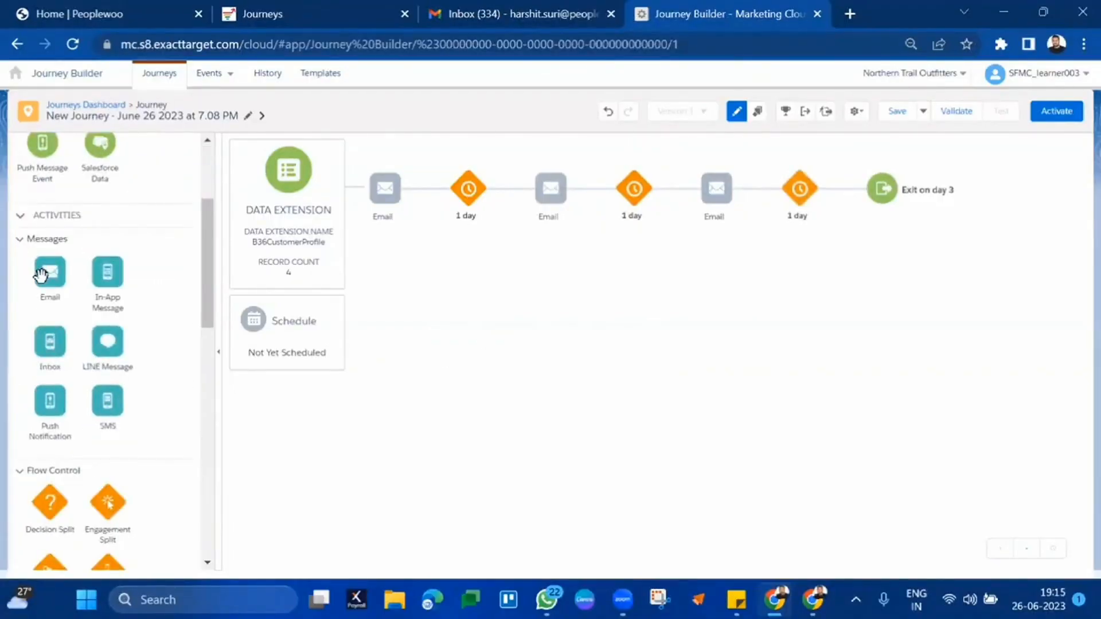
drag(49, 268, 840, 206)
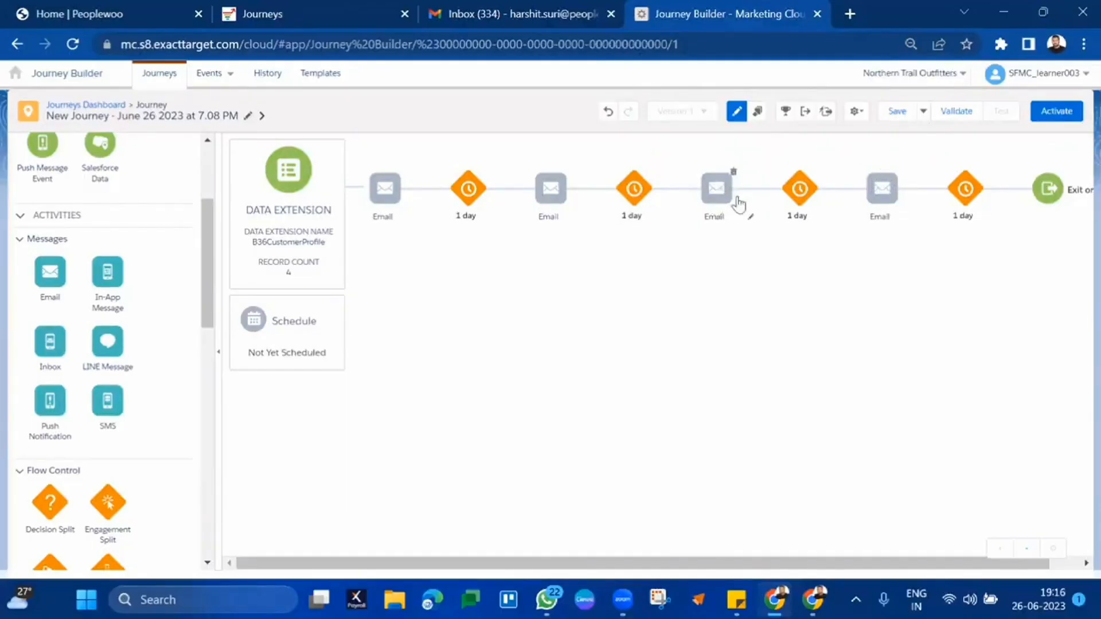
- Start an exit criteria filter and browse to B36AttributeGroup > B36CustomerProfile > B36Transactions
click(804, 115)
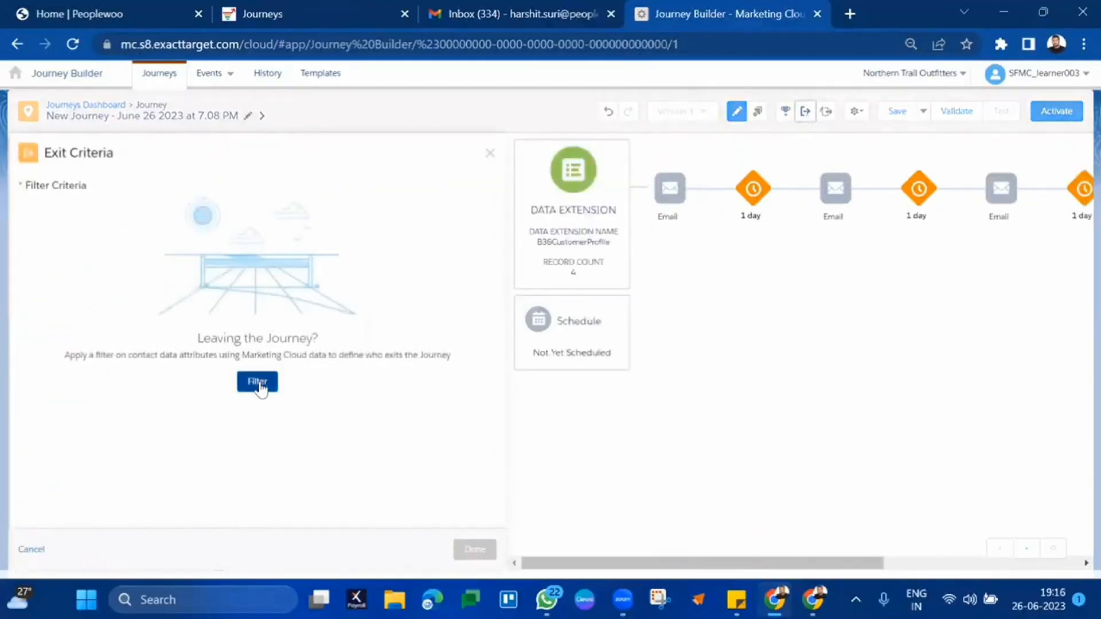
click(257, 381)
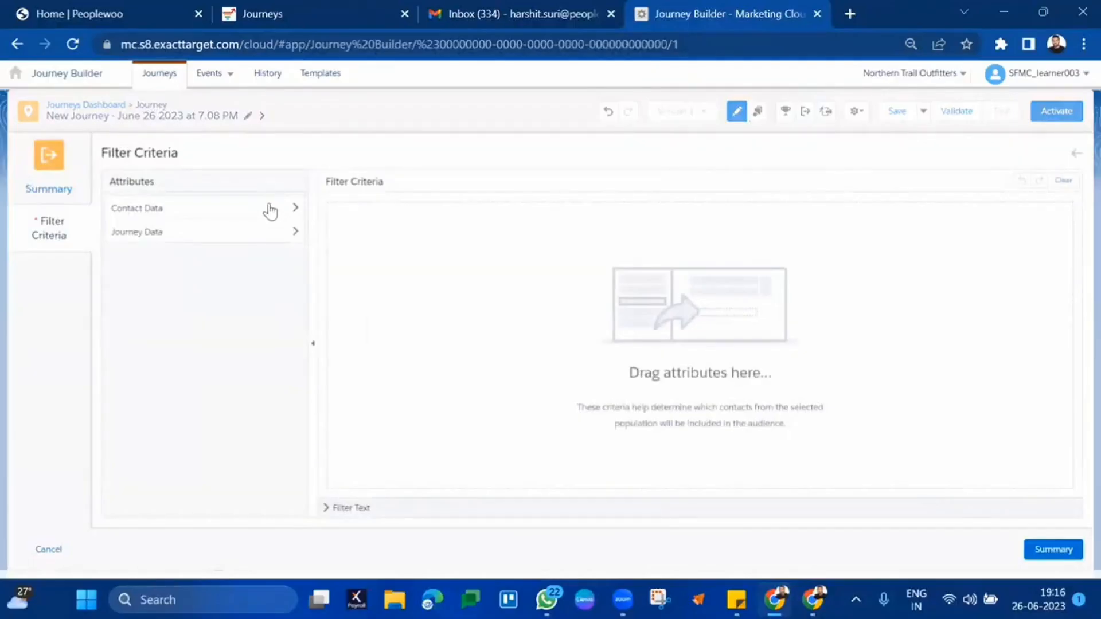
click(270, 211)
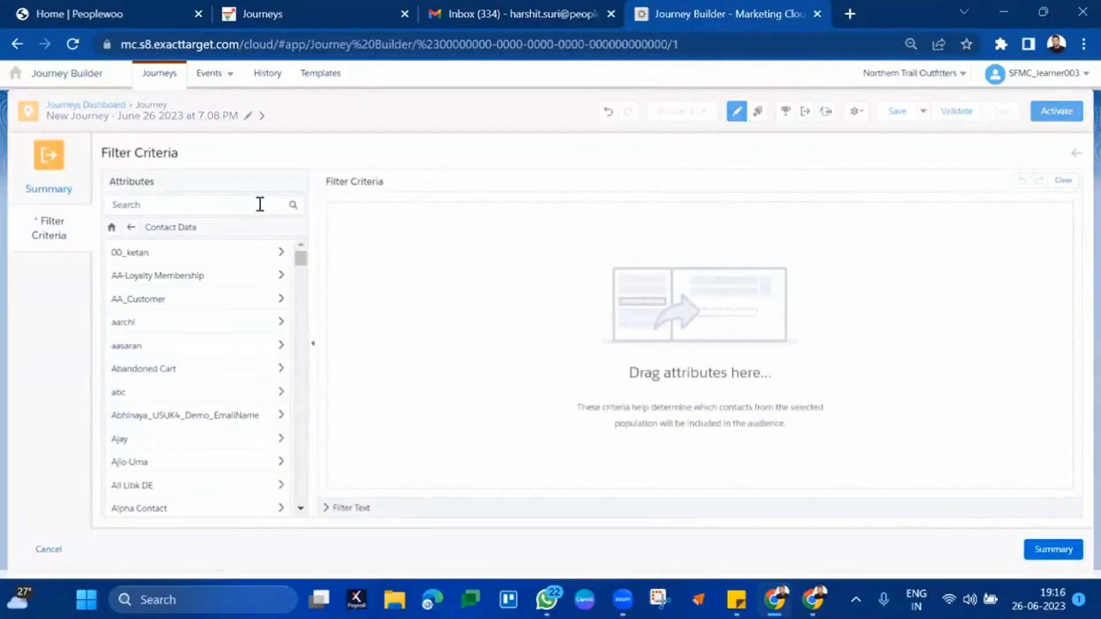
click(260, 204)
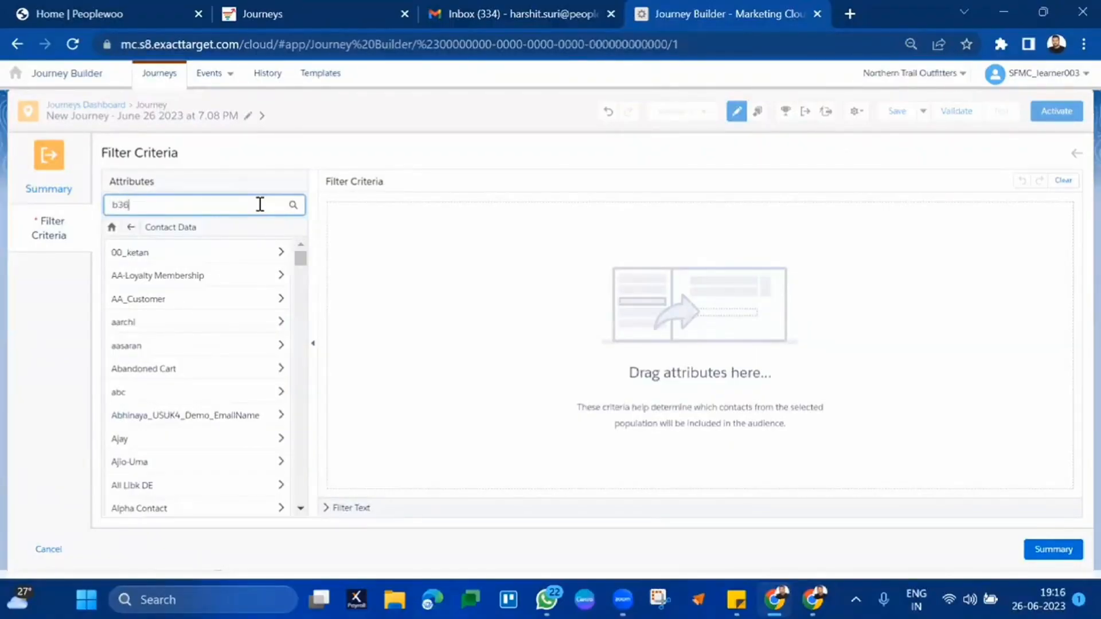
scroll(199, 360, down, 15)
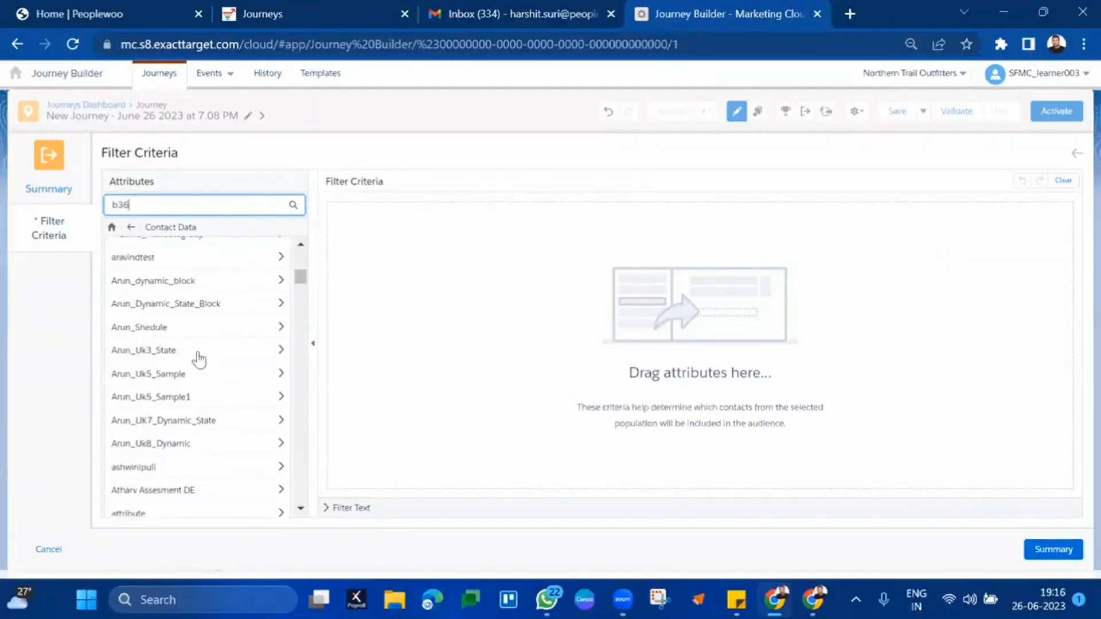
scroll(198, 359, up, 2)
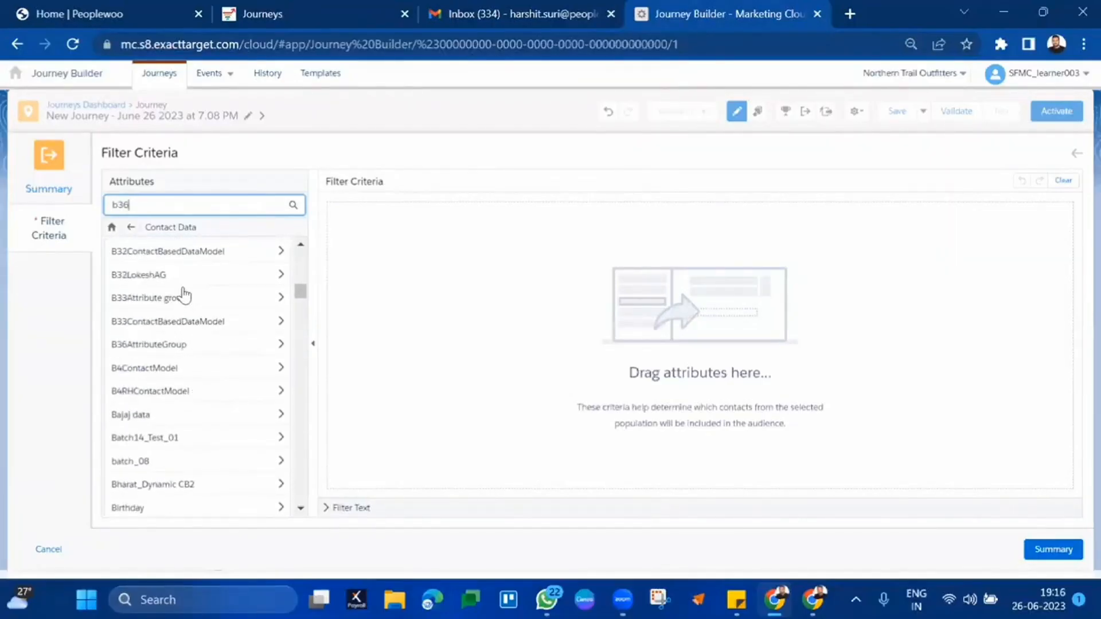
click(168, 349)
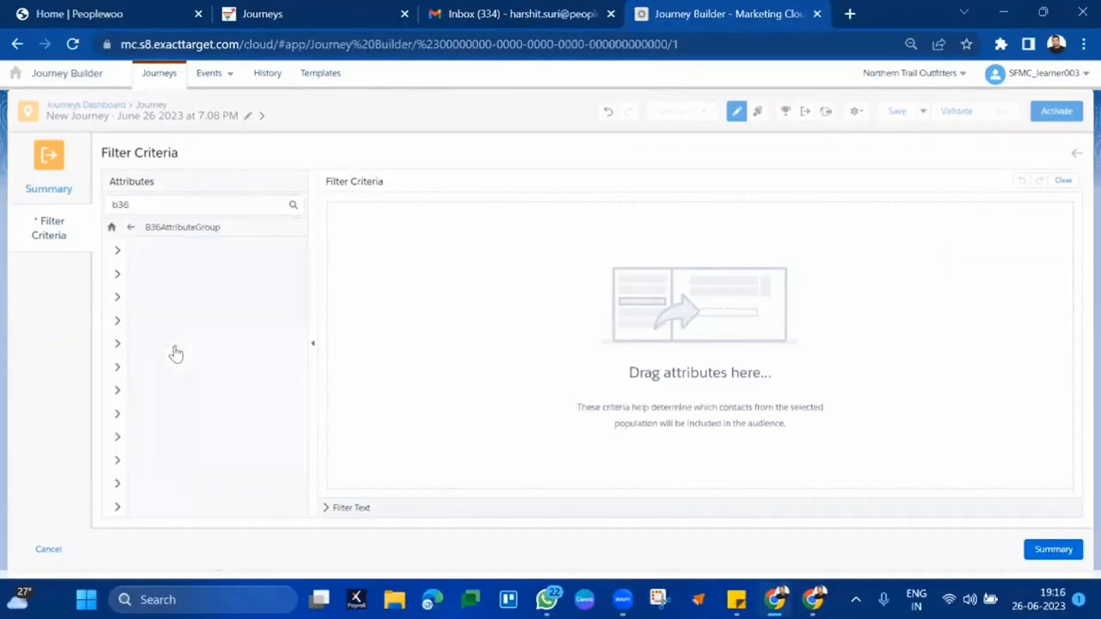
click(224, 251)
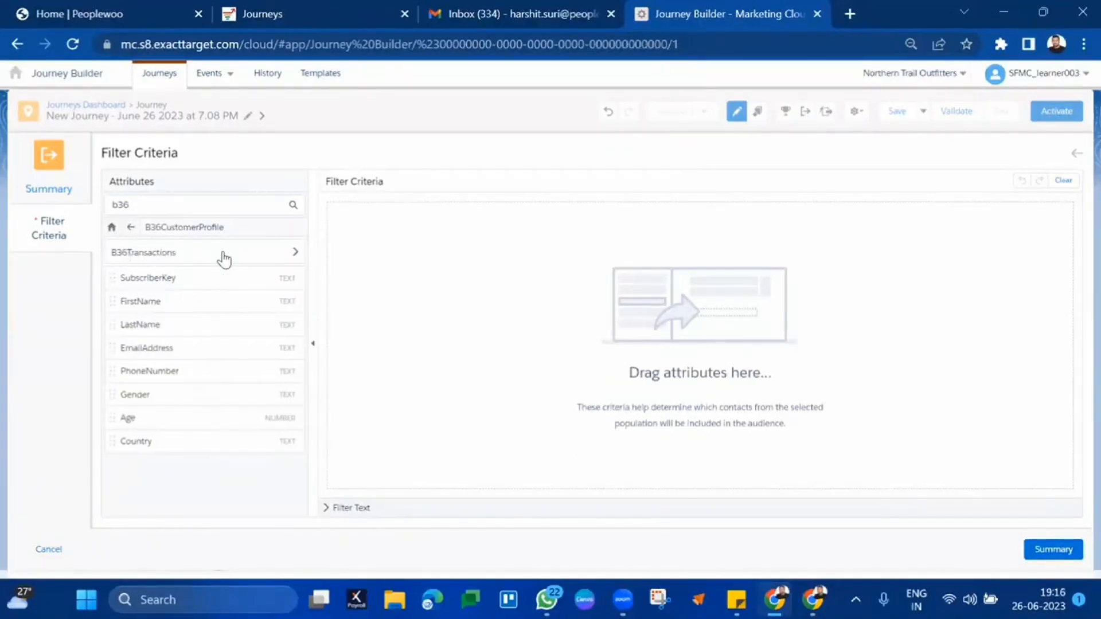
click(224, 256)
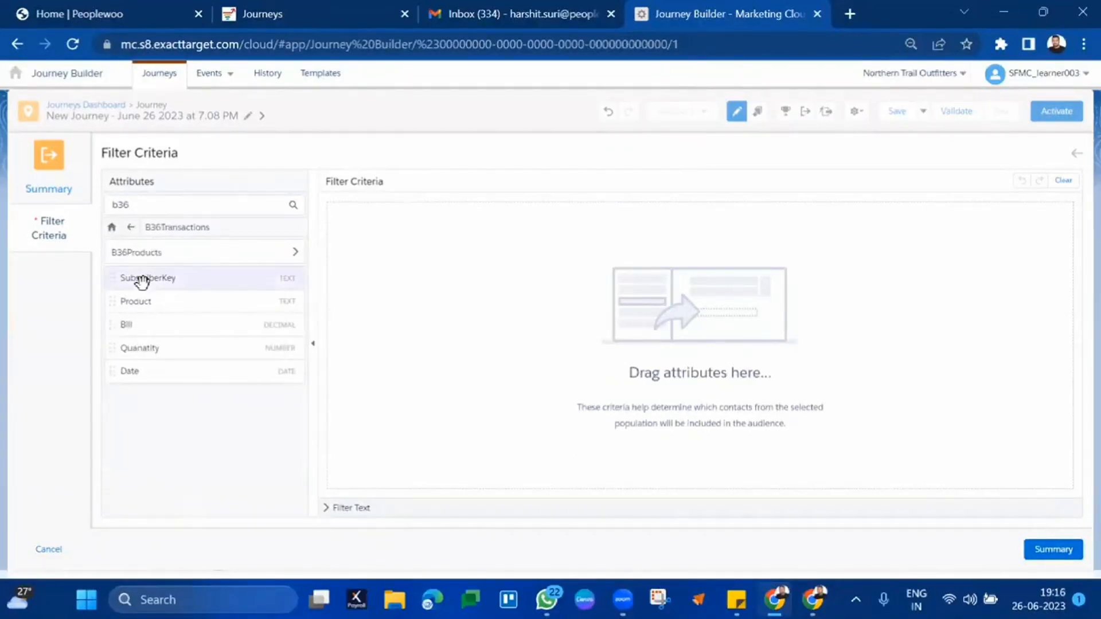
- Add SubscriberKey with 'is not null' as the exit criterion and close the exit criteria panel
drag(141, 281, 425, 288)
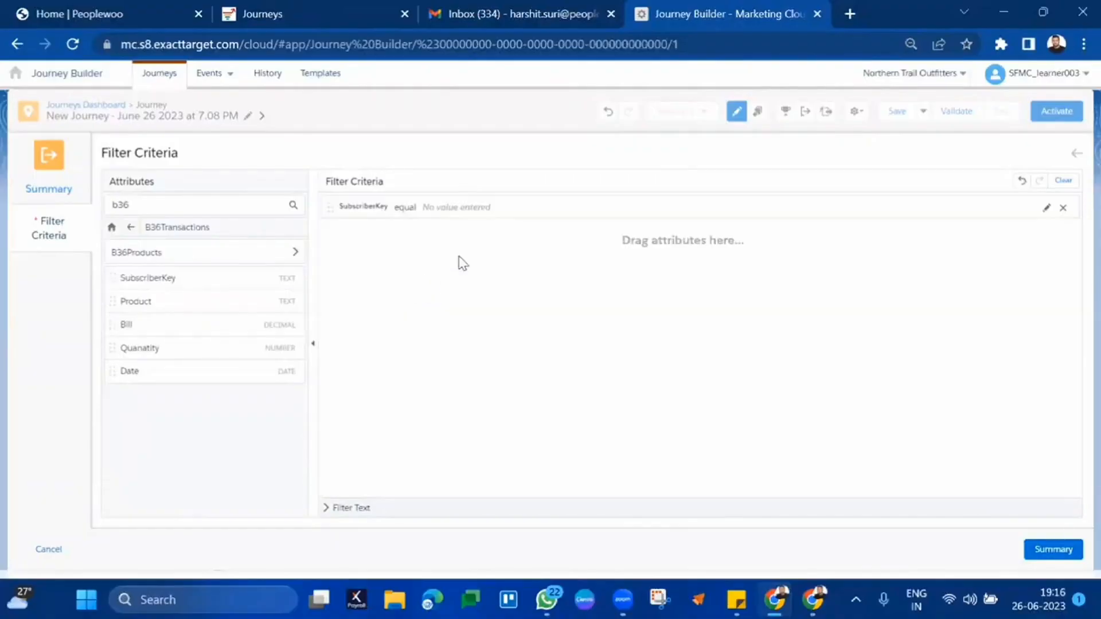
click(445, 209)
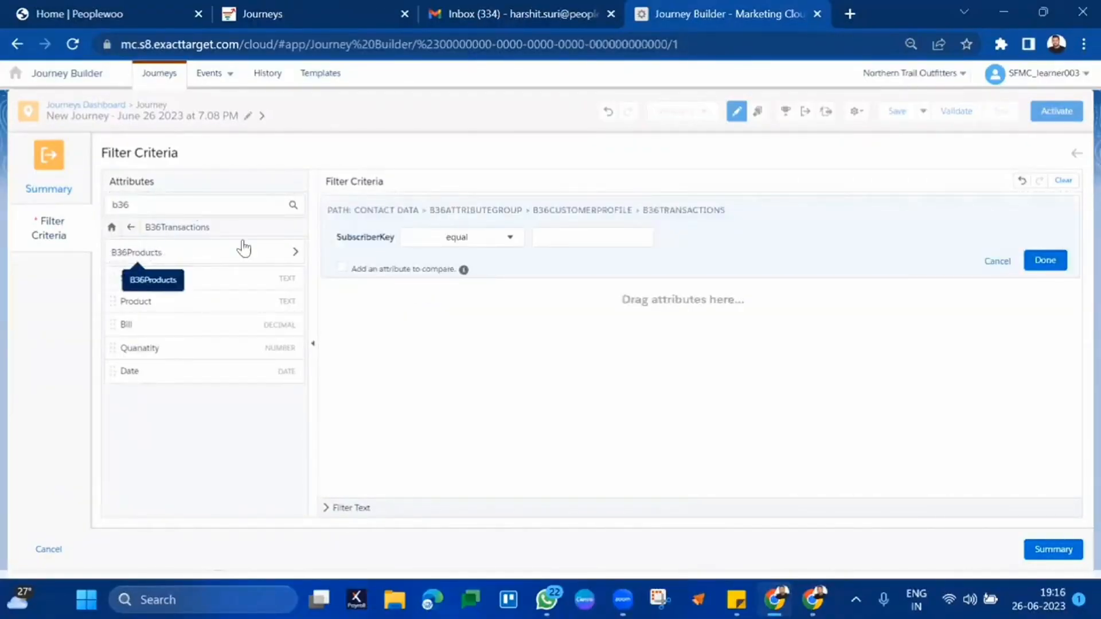
click(493, 241)
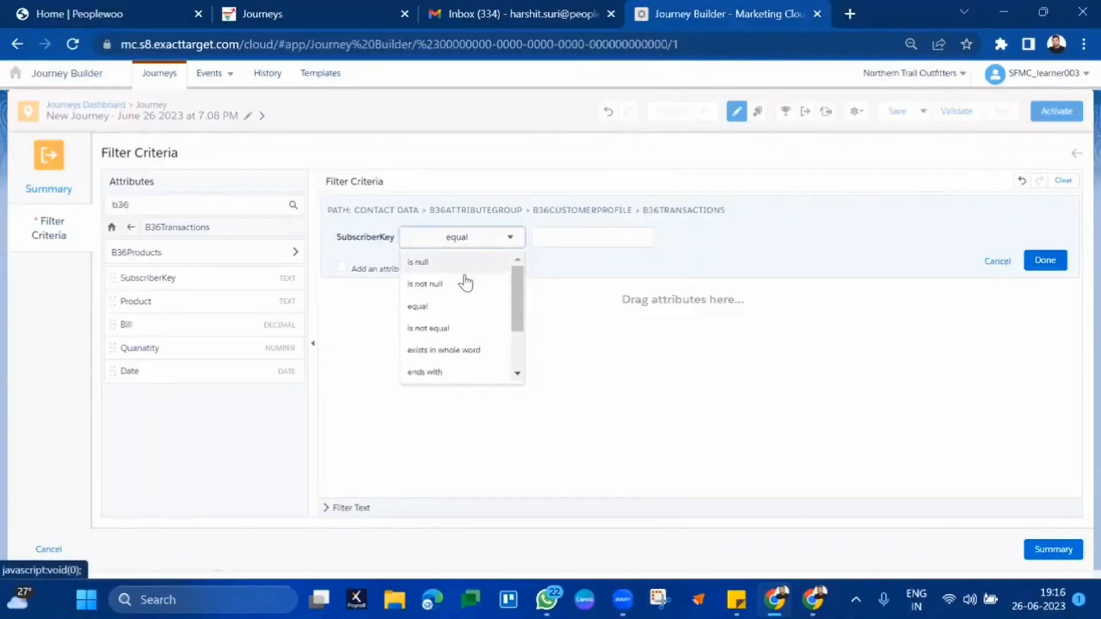
click(597, 267)
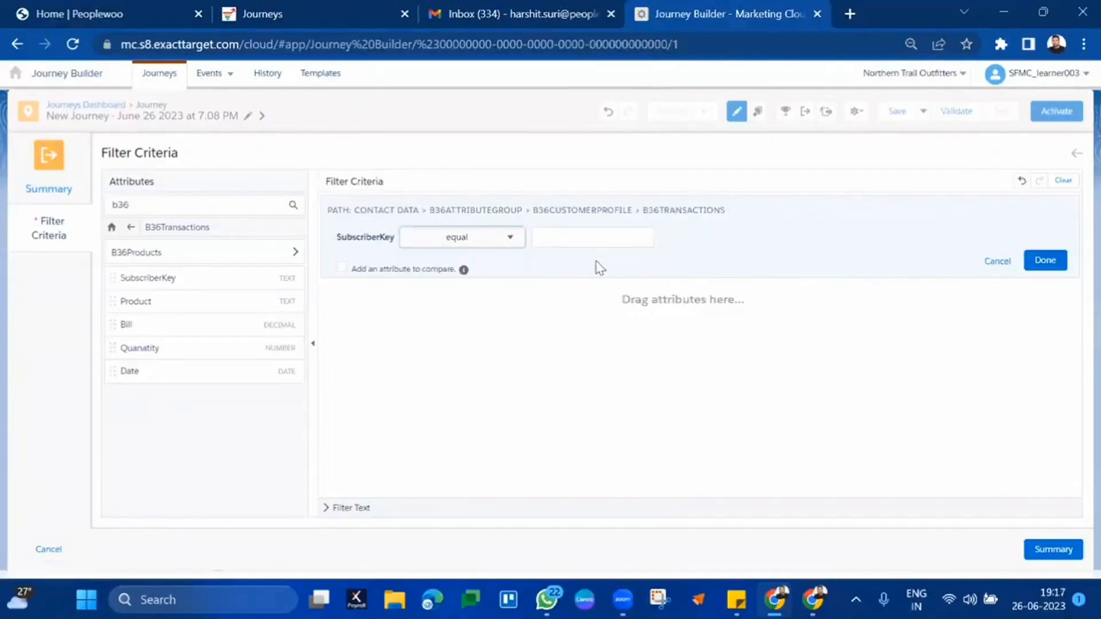
click(496, 246)
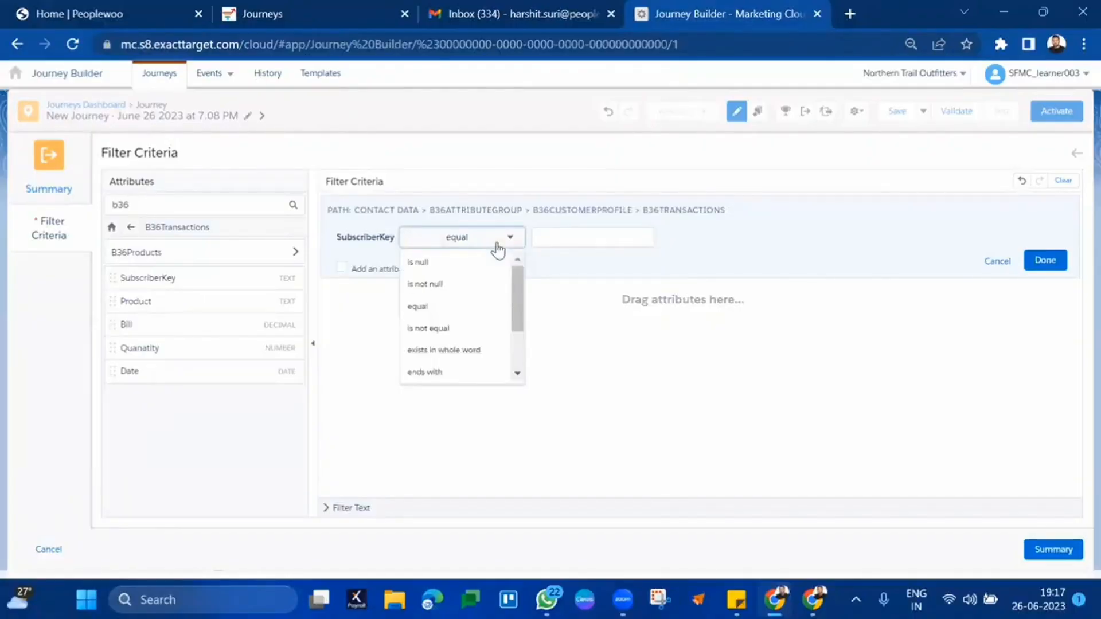
click(454, 283)
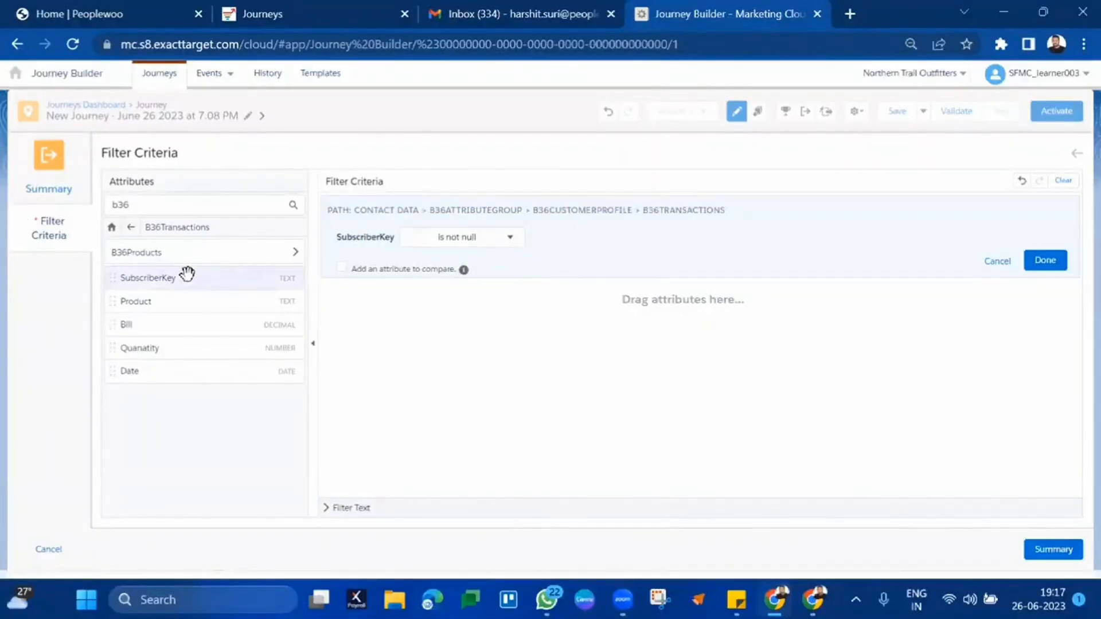
click(1043, 262)
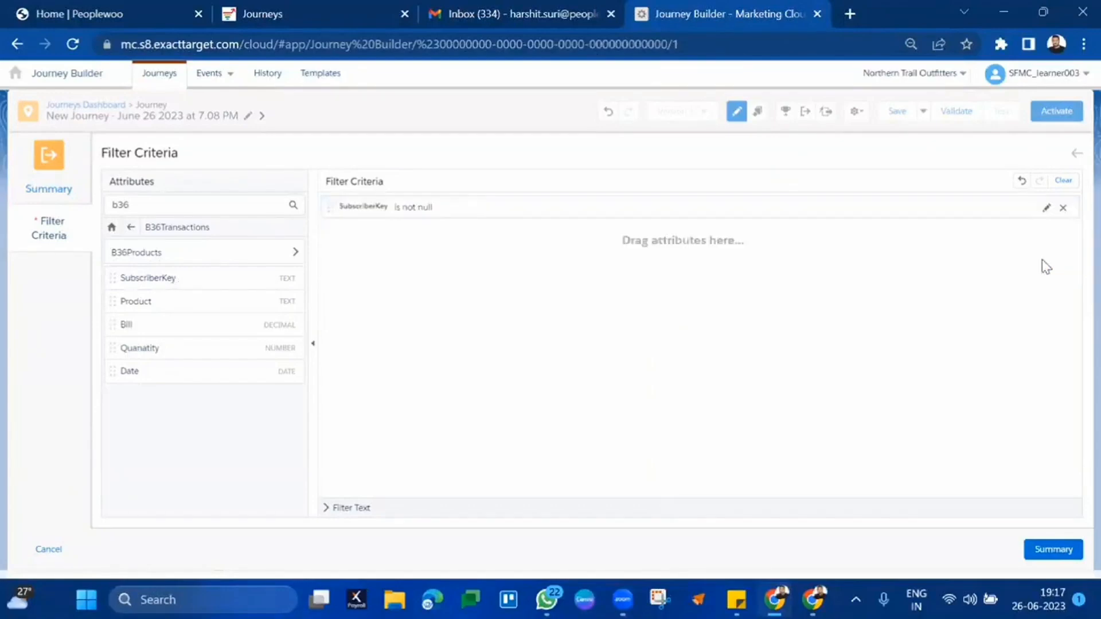
click(1060, 547)
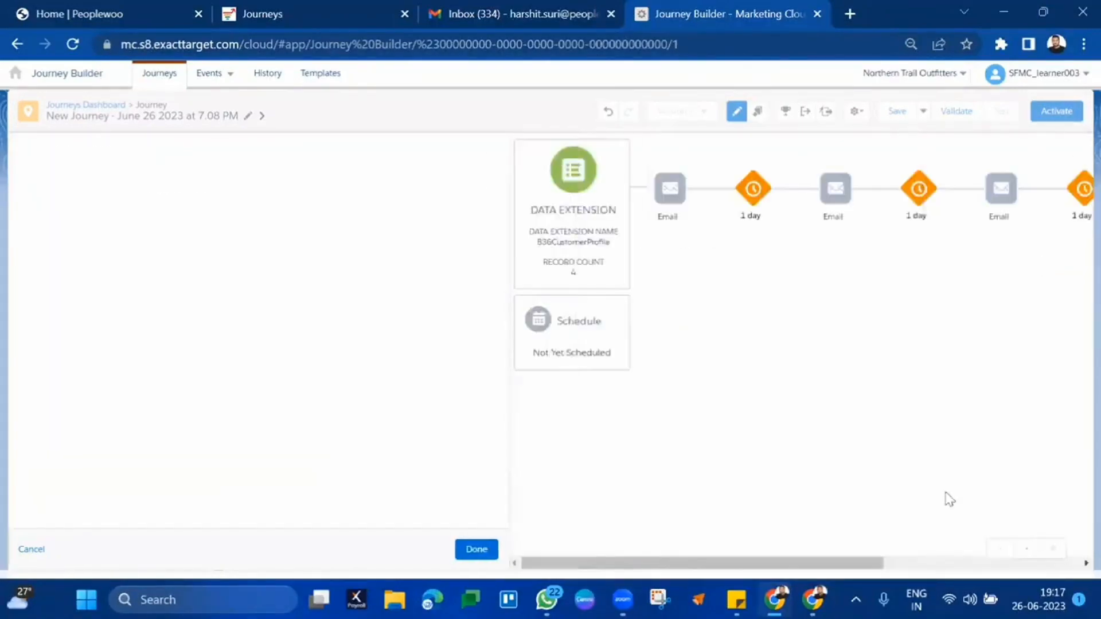
click(462, 548)
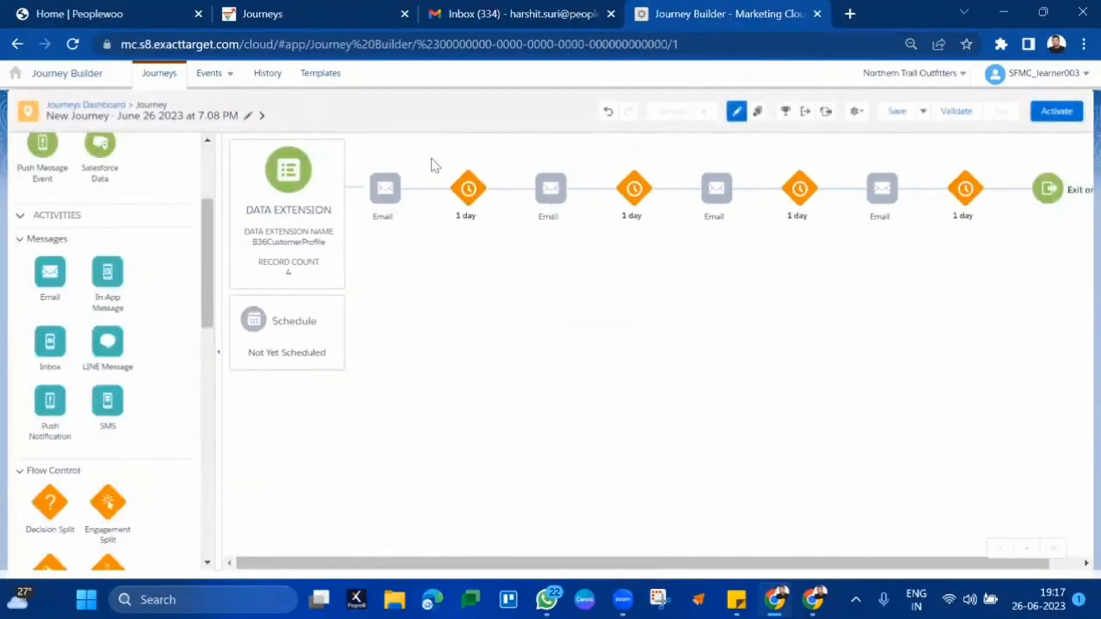
mouse_move(557, 189)
mouse_move(714, 195)
mouse_move(887, 215)
click(805, 113)
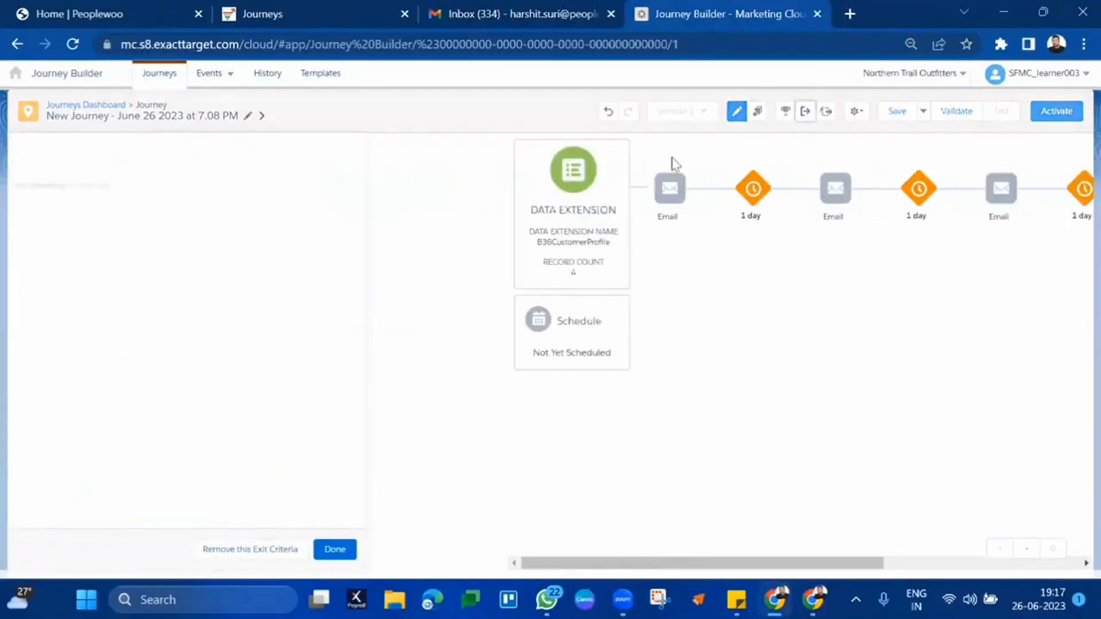
click(477, 184)
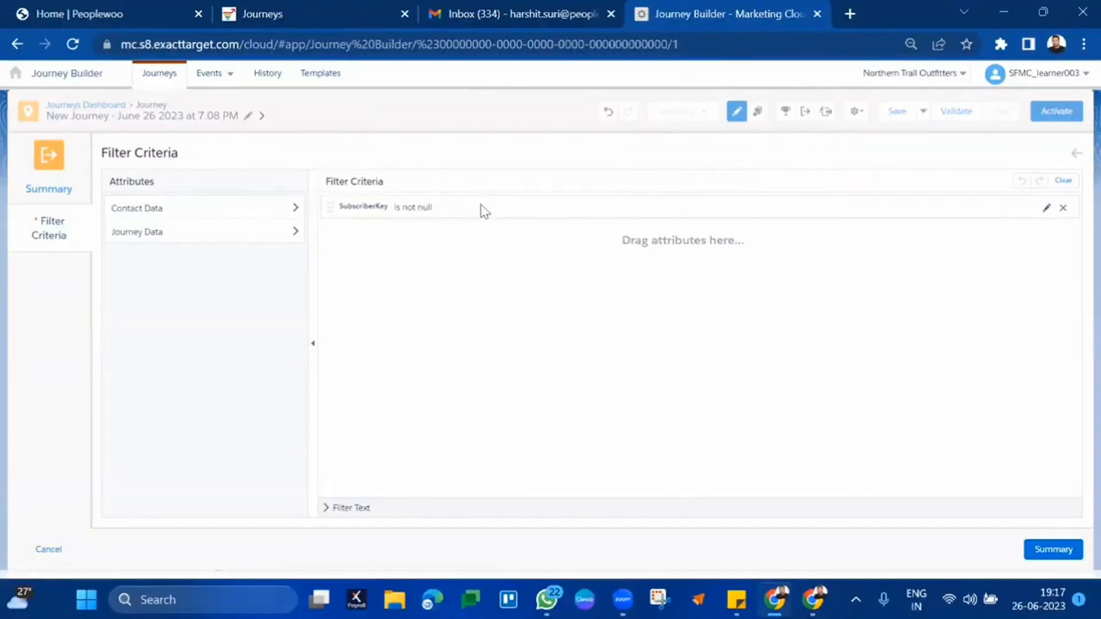
click(1038, 548)
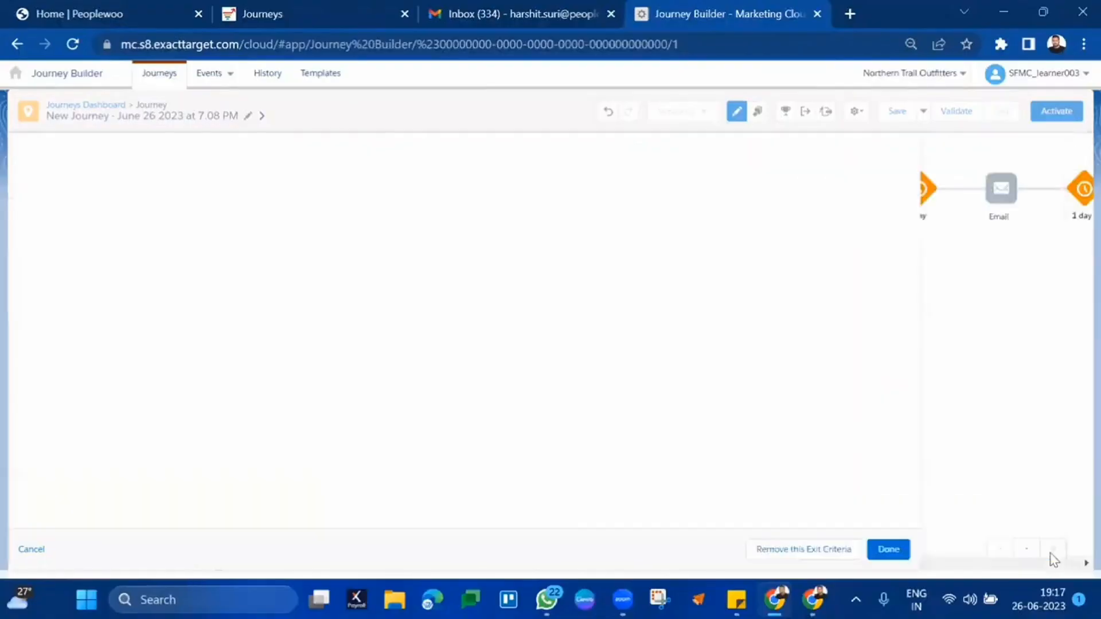
click(473, 551)
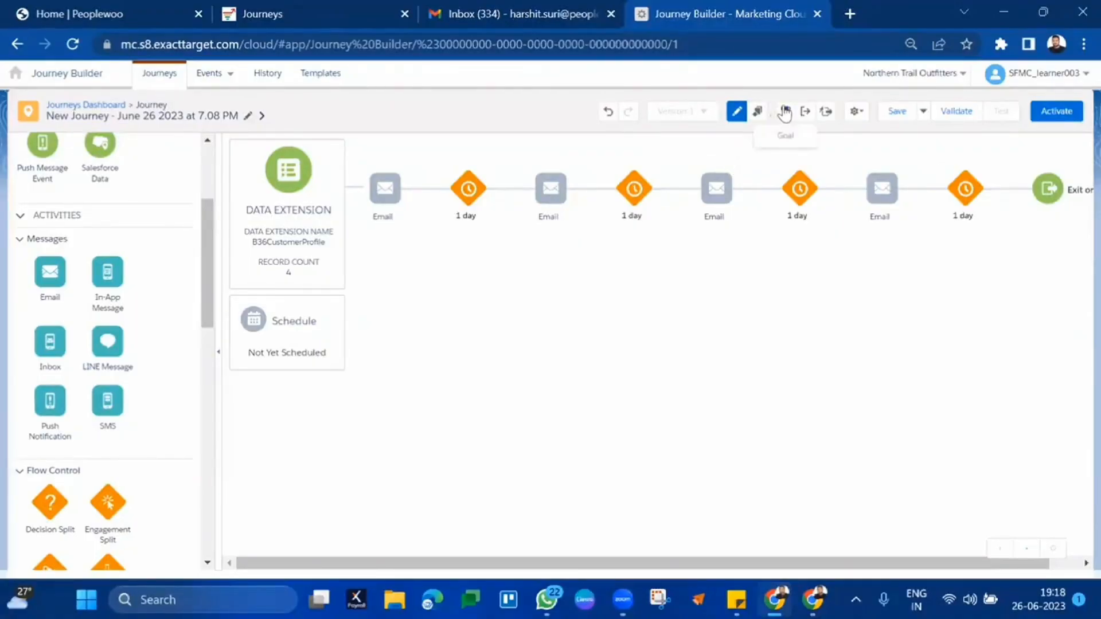
mouse_move(634, 185)
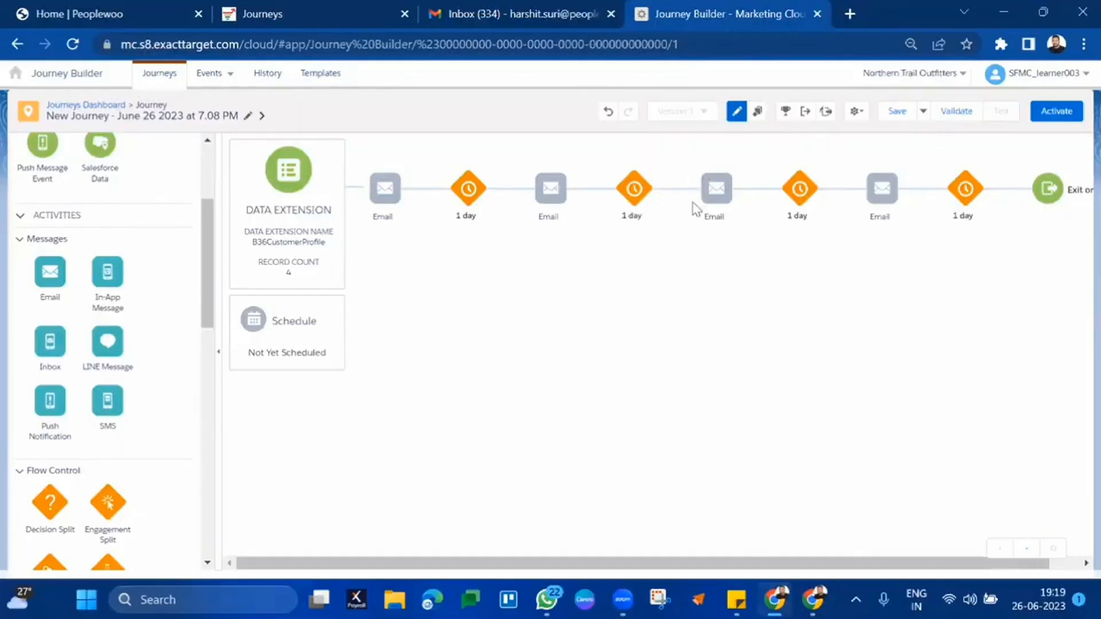
- Expand the Marketing Cloud app bar from the home icon and reveal Platform's Package Manager entry
mouse_move(714, 192)
mouse_move(16, 86)
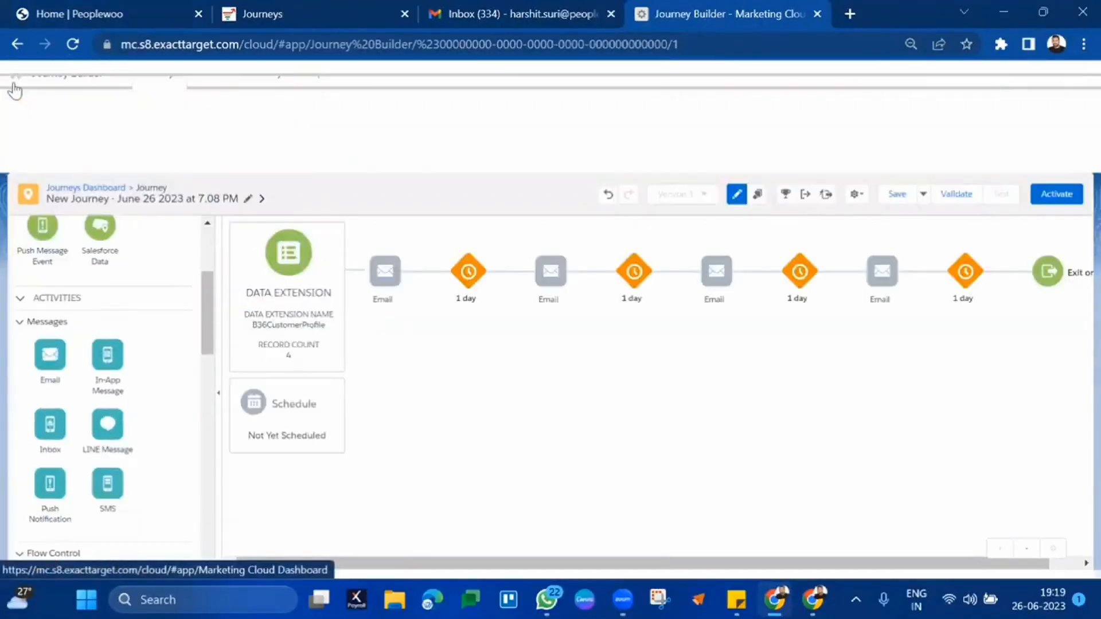
mouse_move(26, 135)
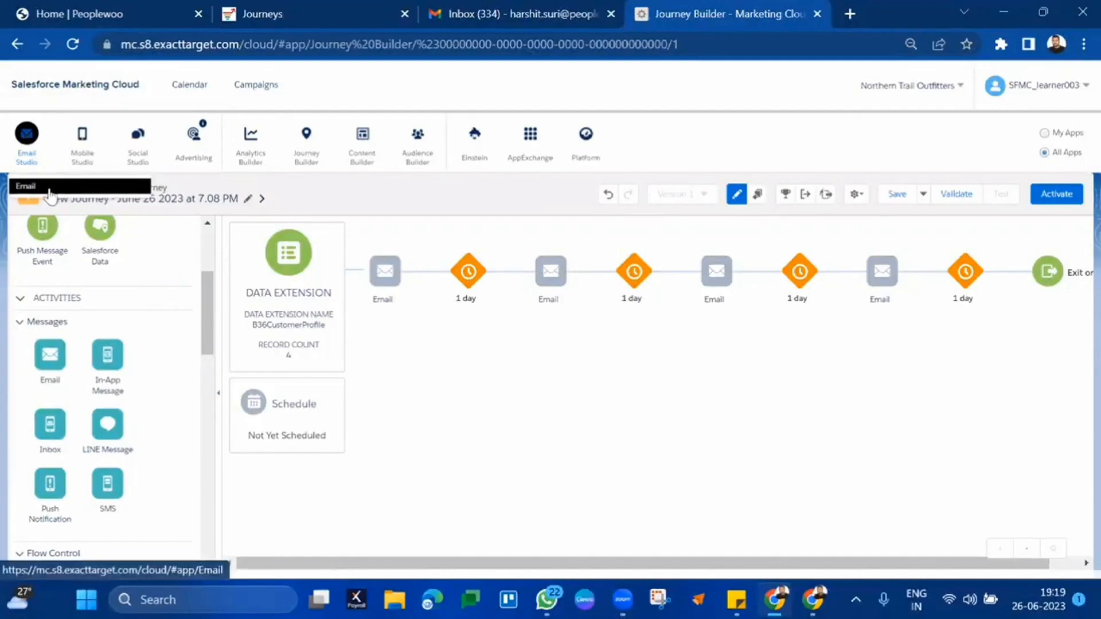
mouse_move(81, 151)
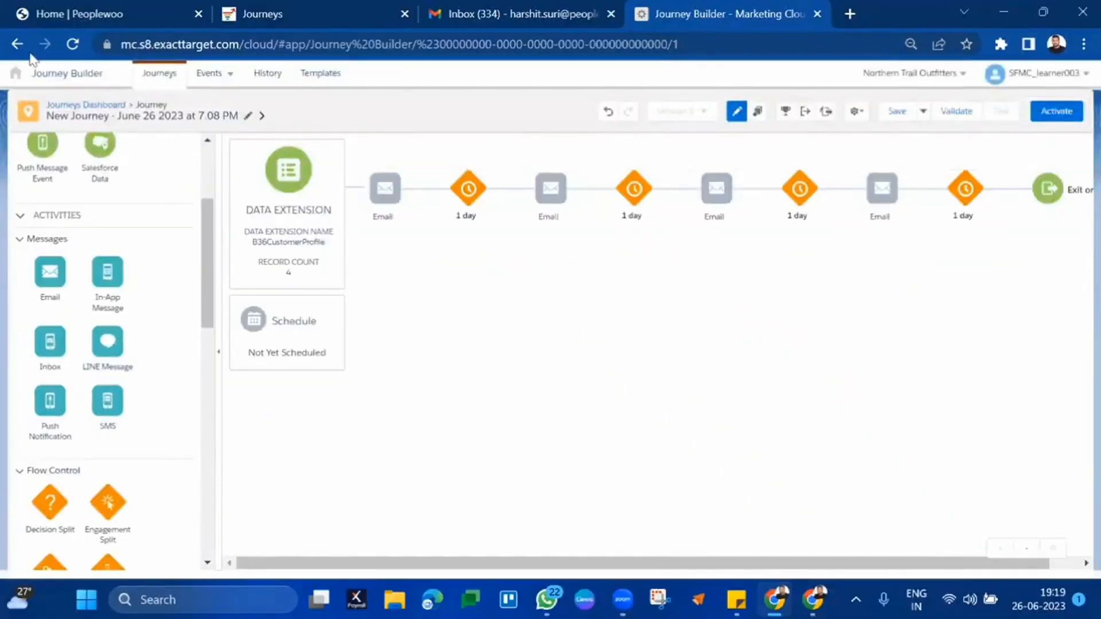
mouse_move(310, 151)
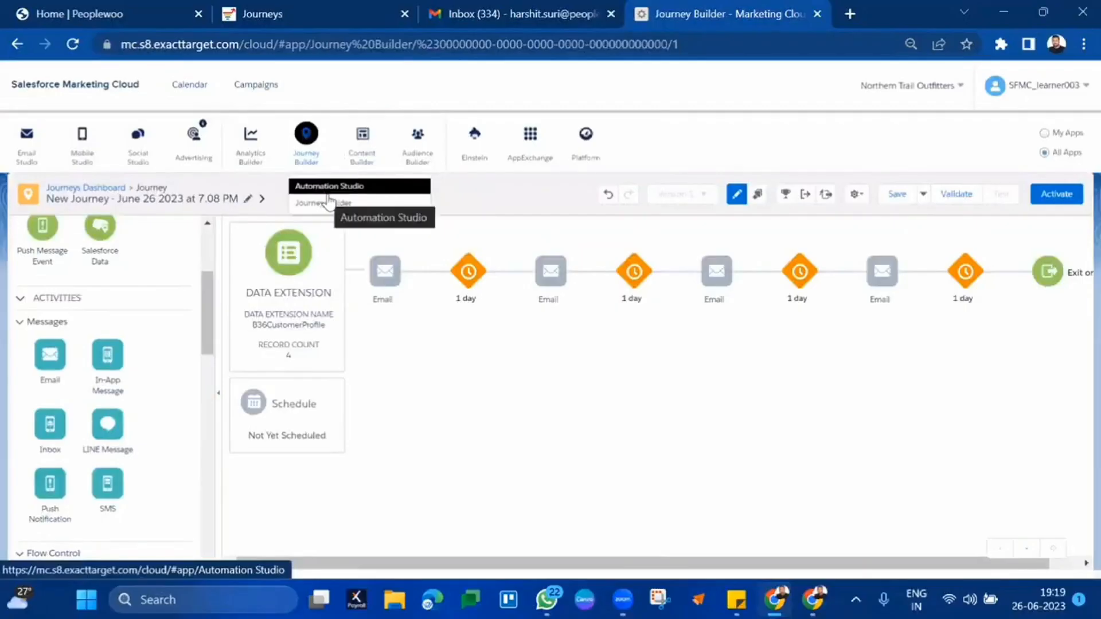
mouse_move(413, 137)
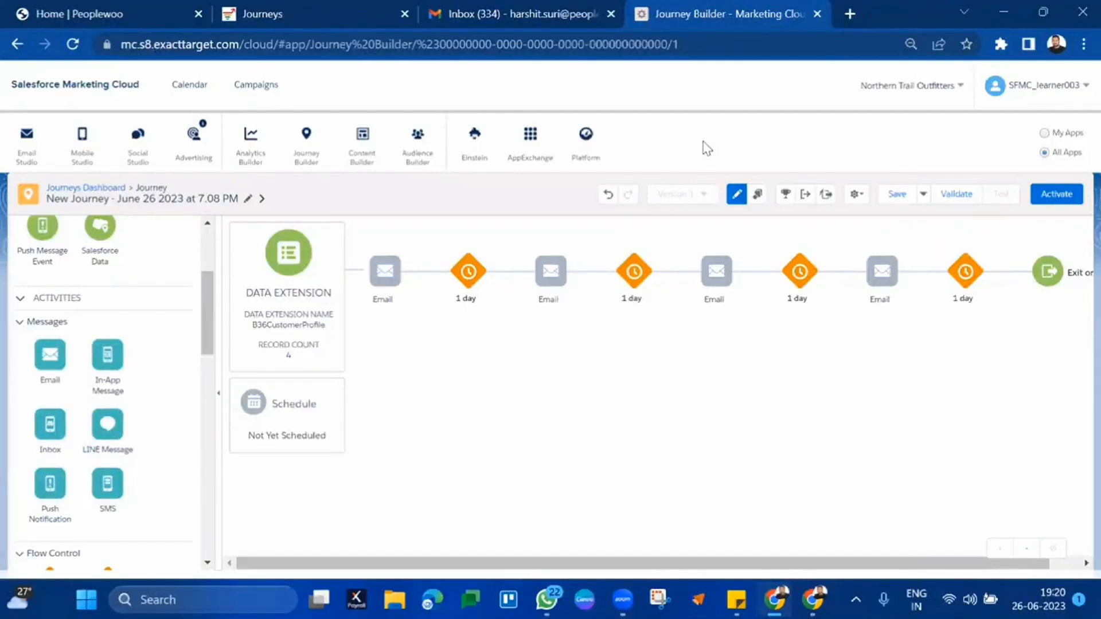
- Go to Platform > Package Manager and dismiss its welcome introduction
mouse_move(578, 147)
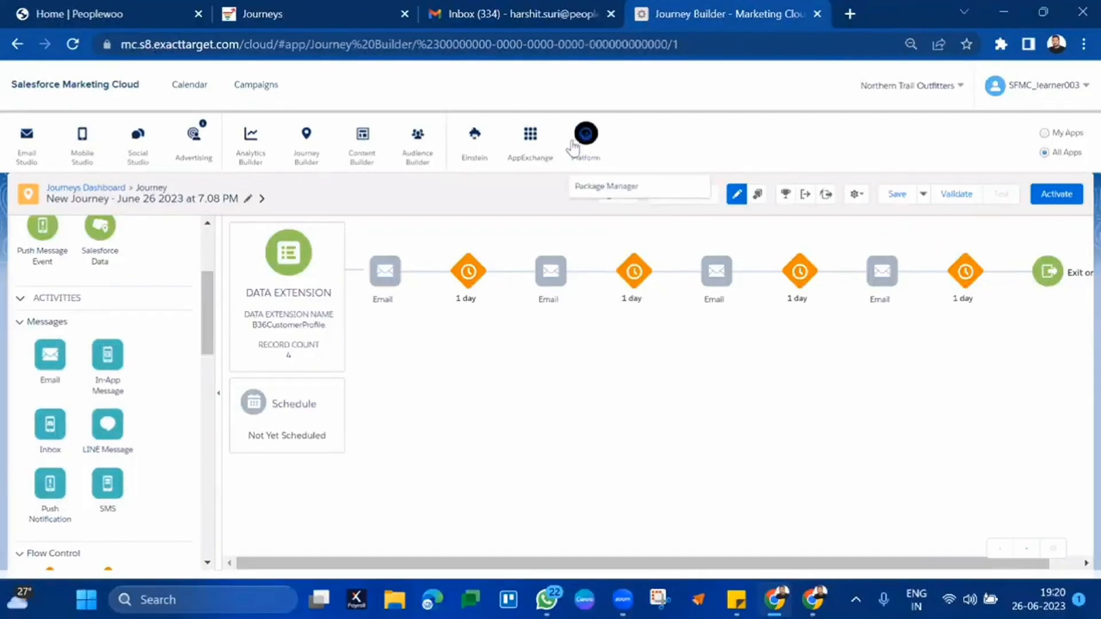
click(601, 192)
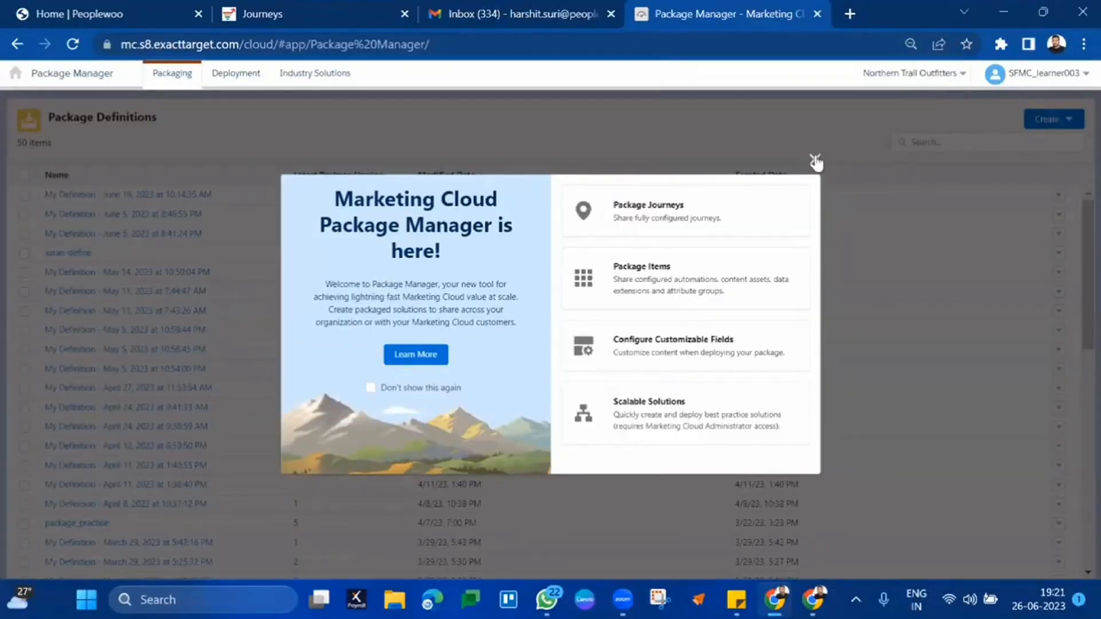
click(814, 159)
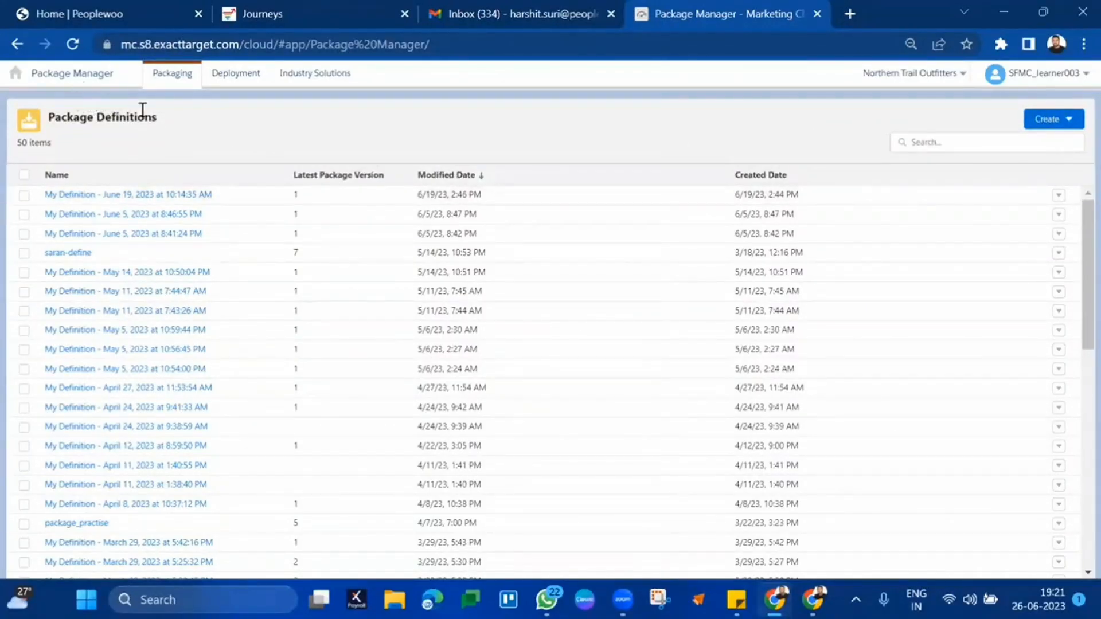
- Start a new package definition and add the journeys B36API_Journey and B36Journey
click(1046, 120)
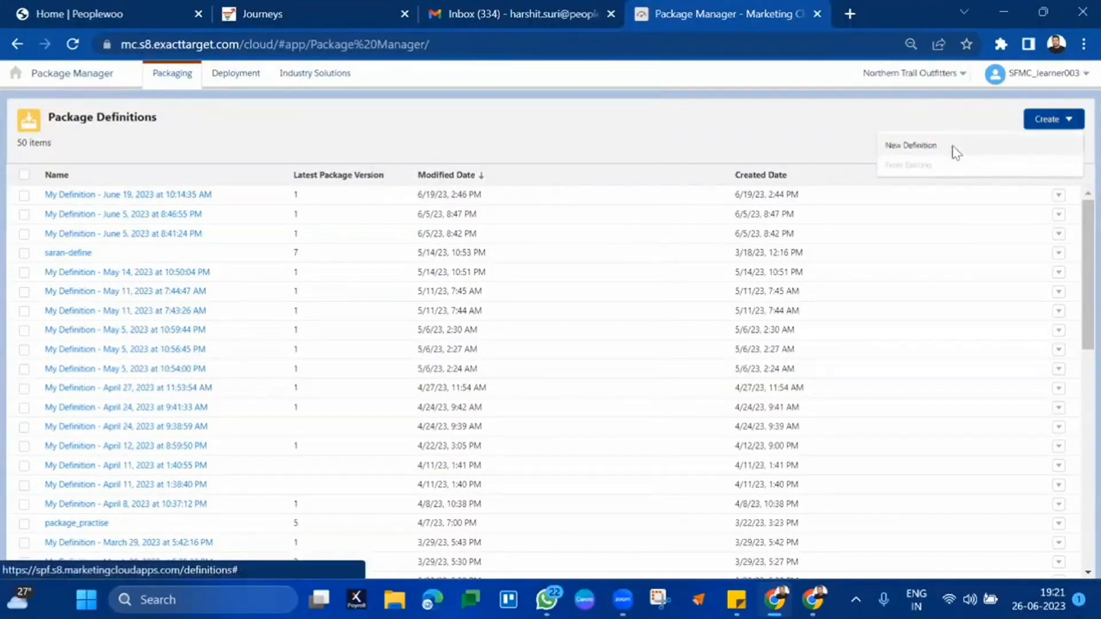
click(953, 152)
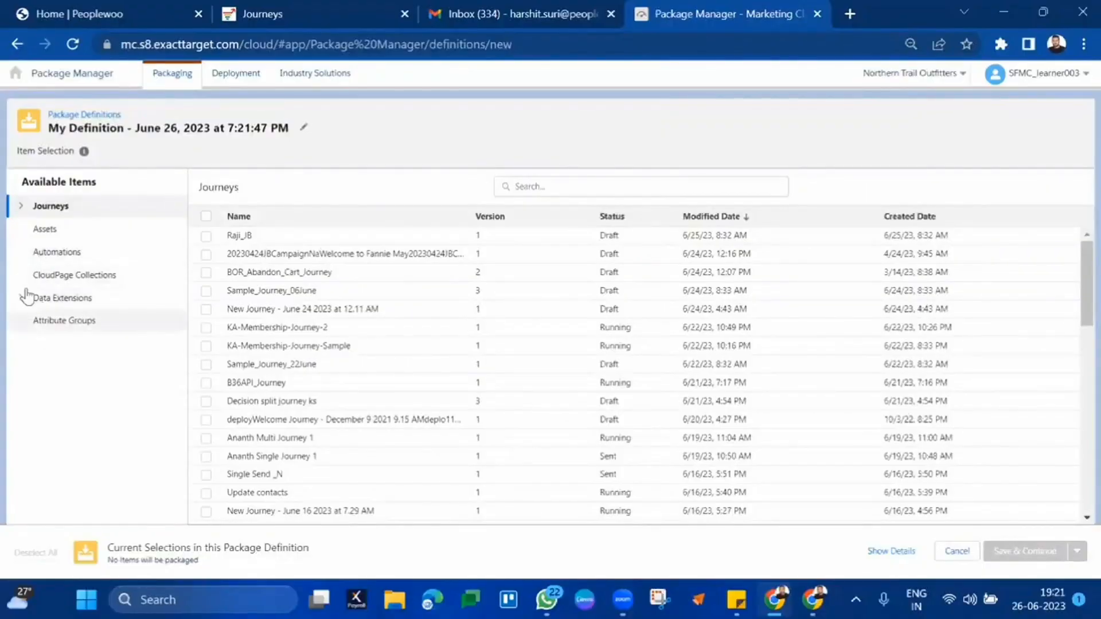
click(20, 208)
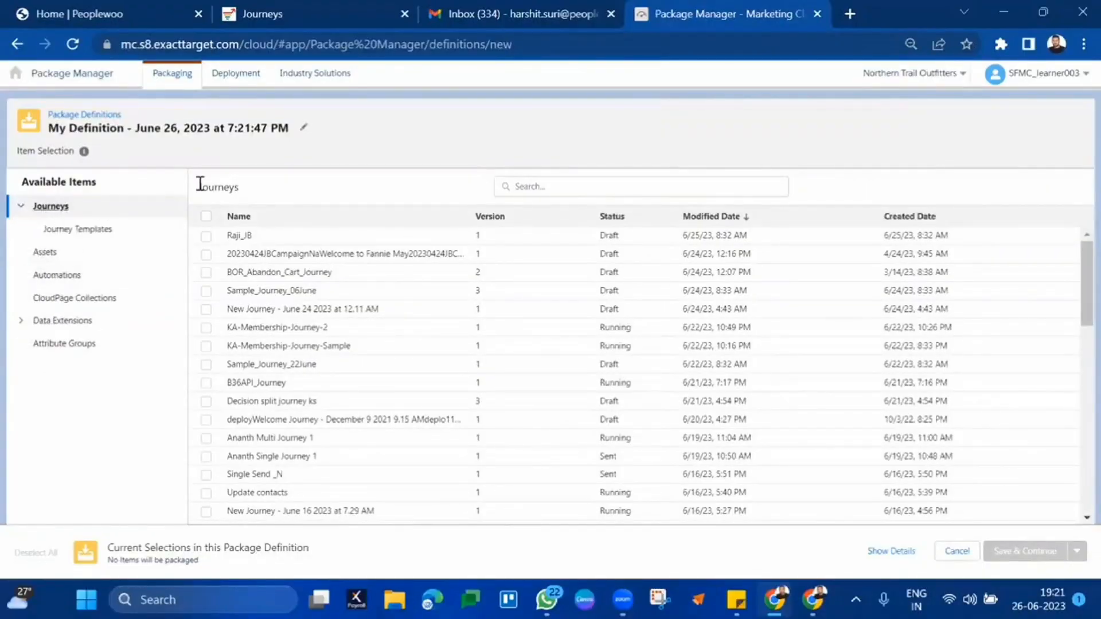
click(594, 187)
text(B)
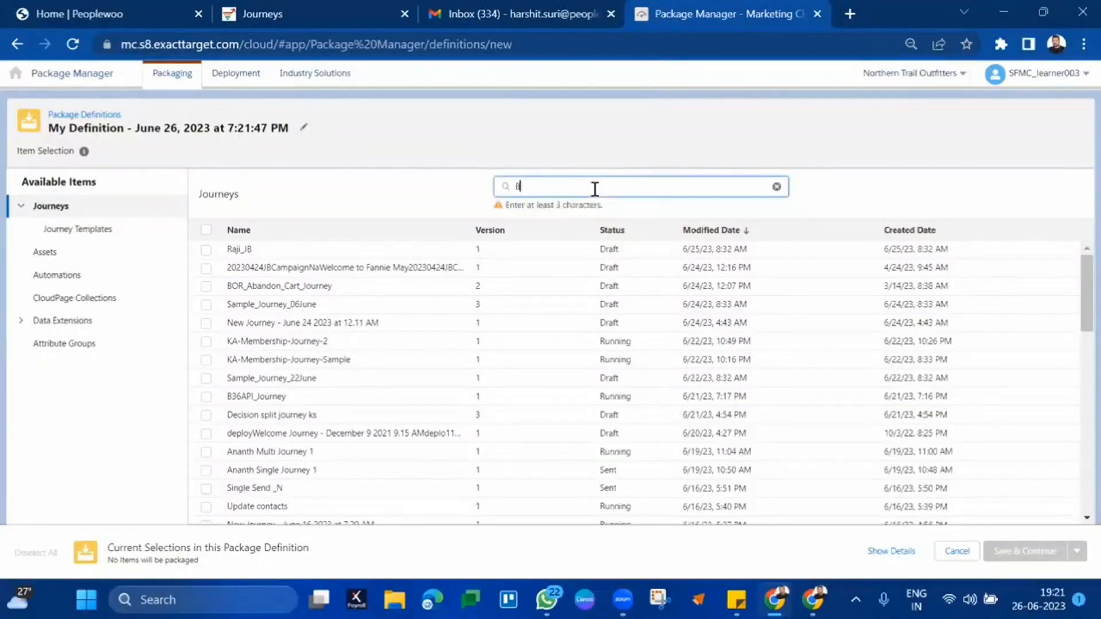
text(36)
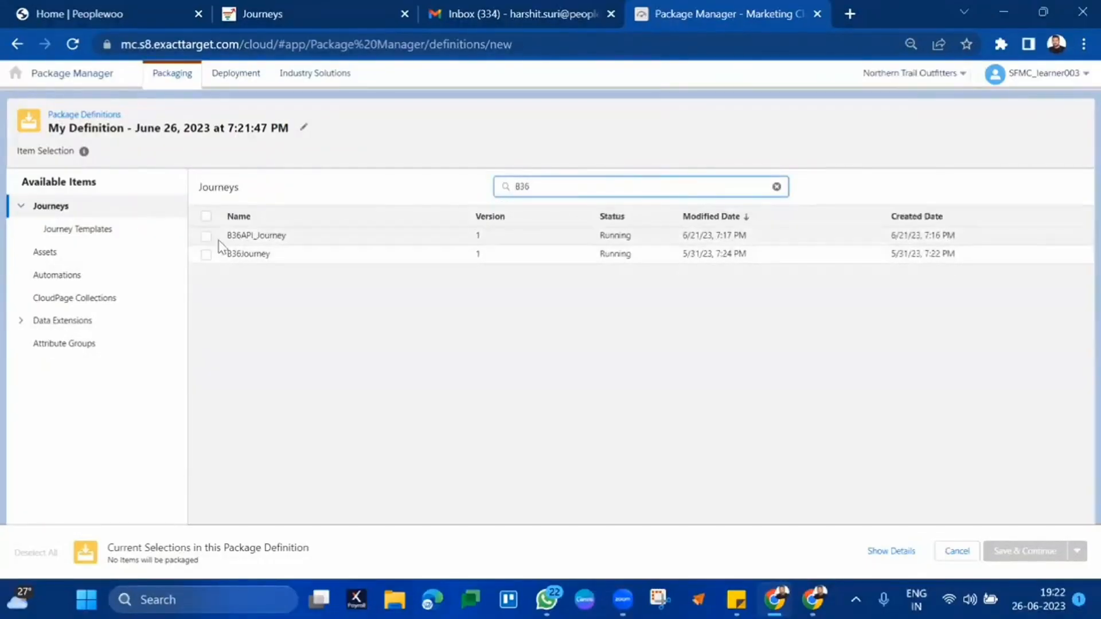
click(207, 236)
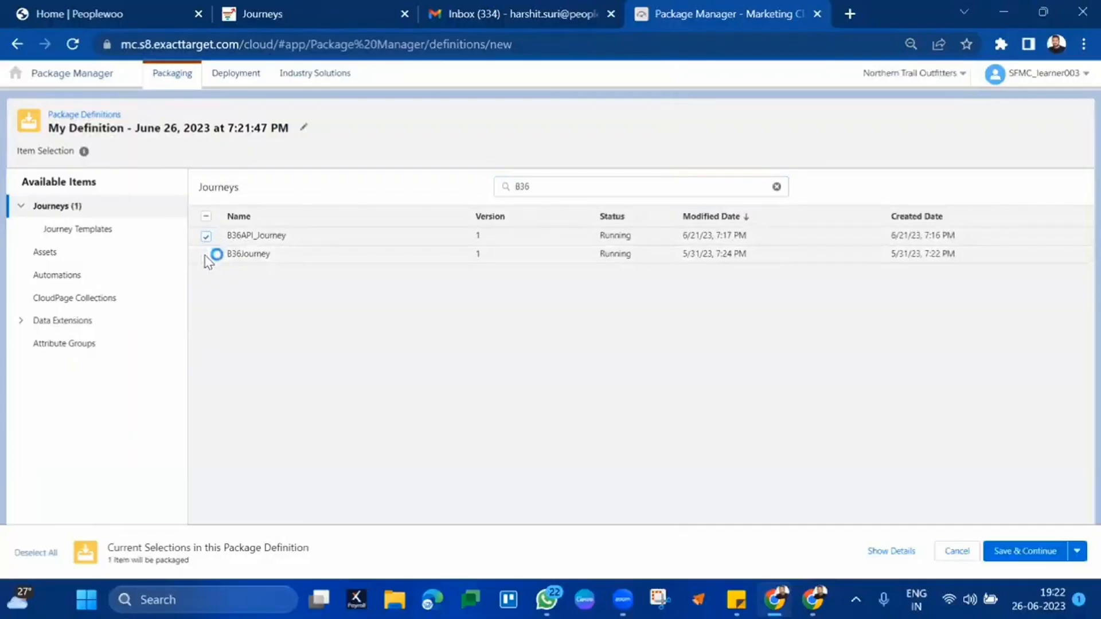
click(205, 255)
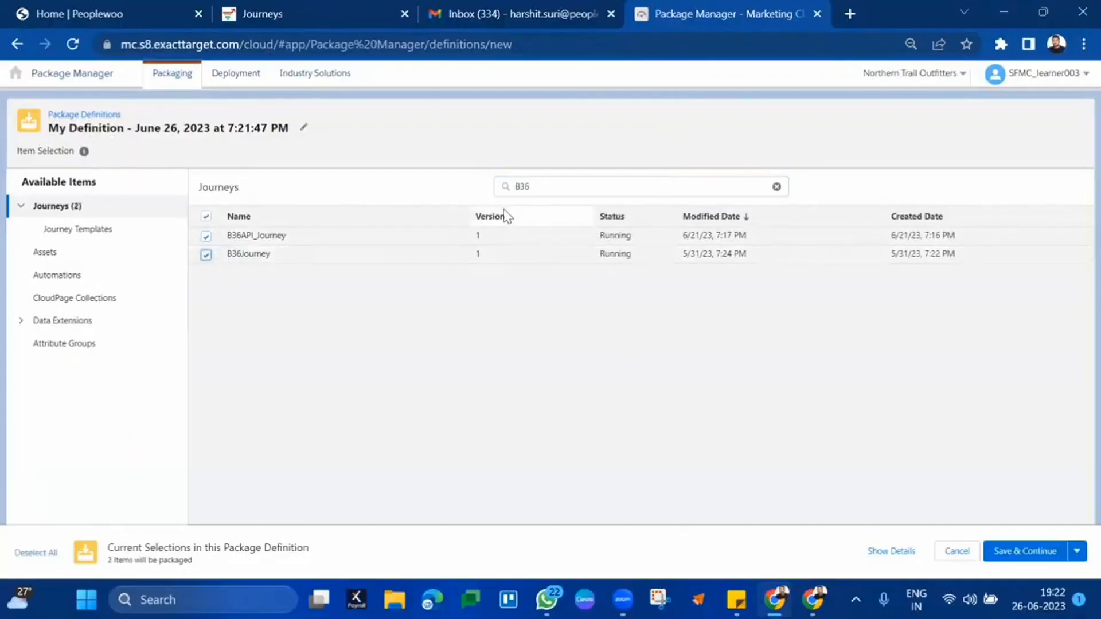
click(35, 255)
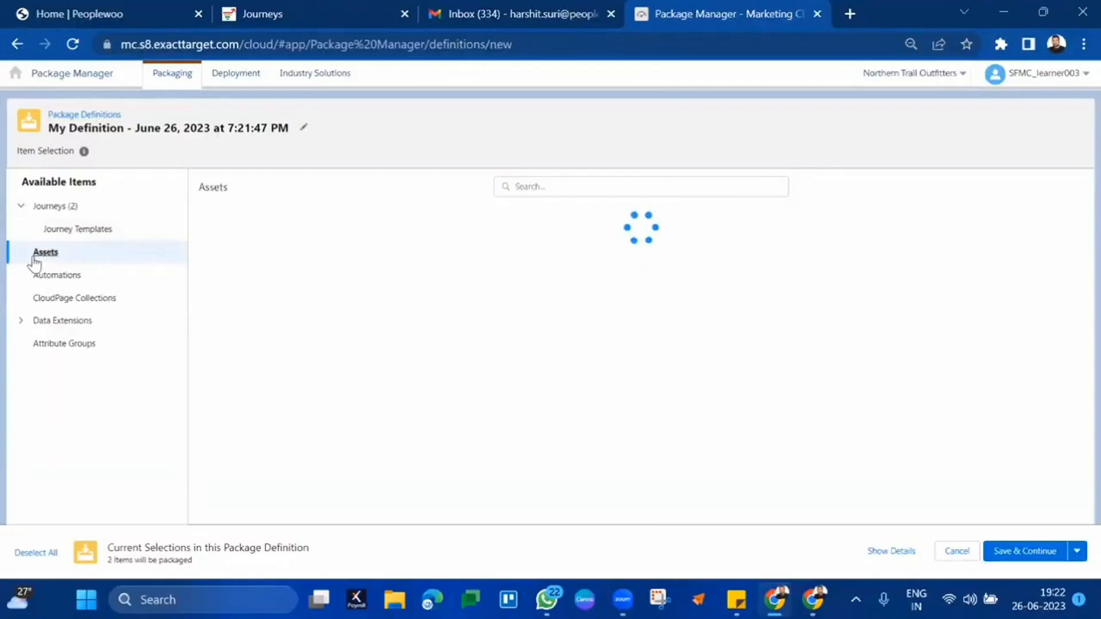
- Add the five B36 assets: B36Survey, B36MCD, B36PushNotification, B36SMS and B36Invoice
click(562, 182)
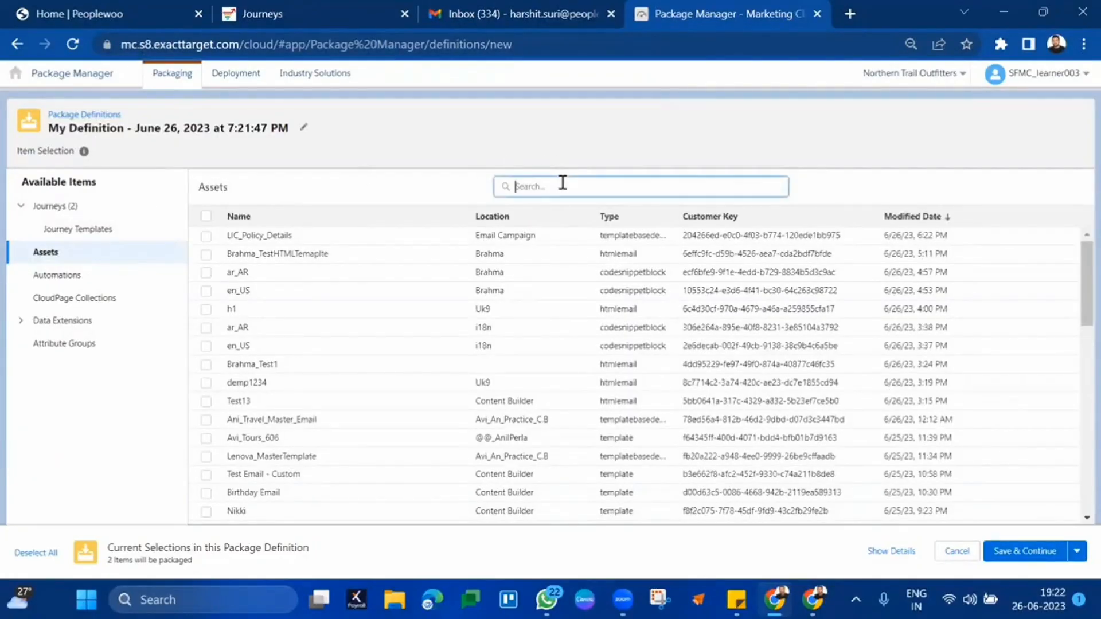
text(B36)
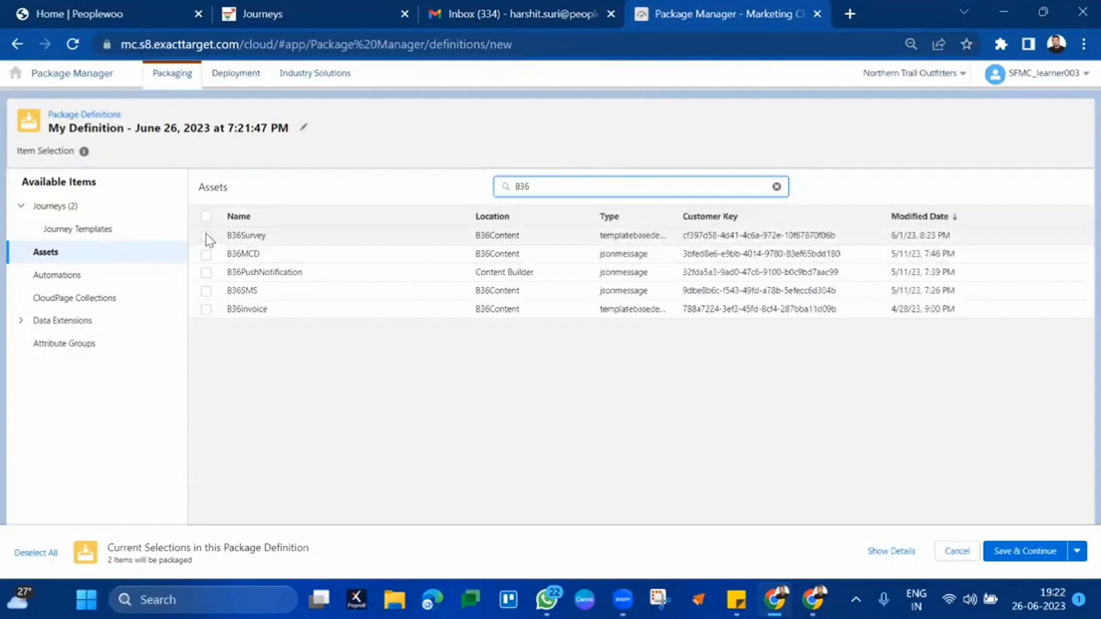
click(206, 235)
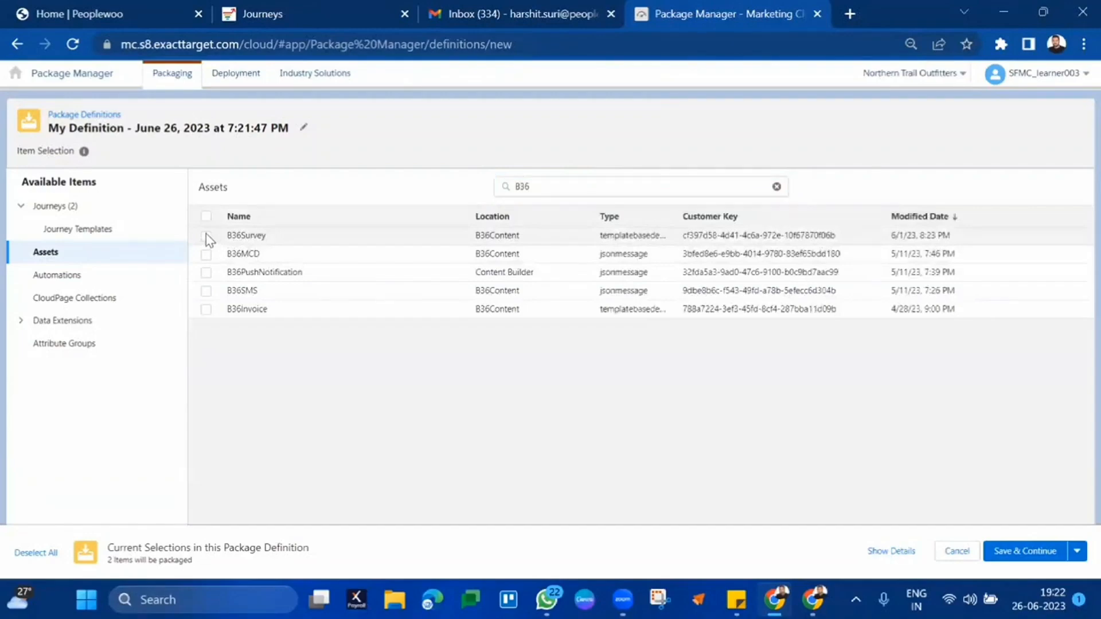
click(206, 254)
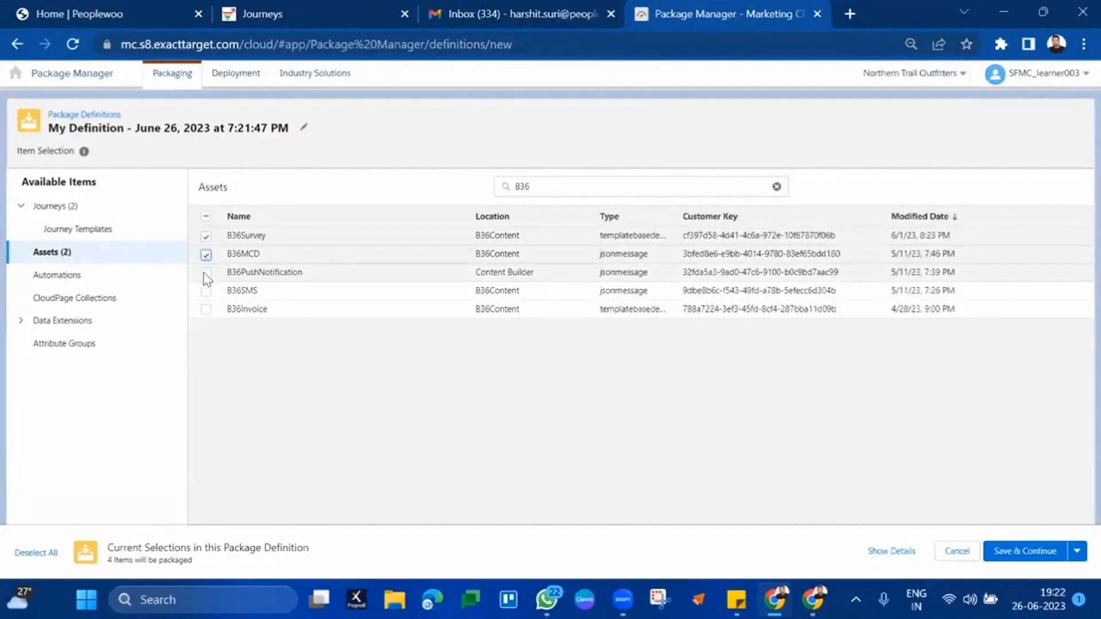
click(205, 272)
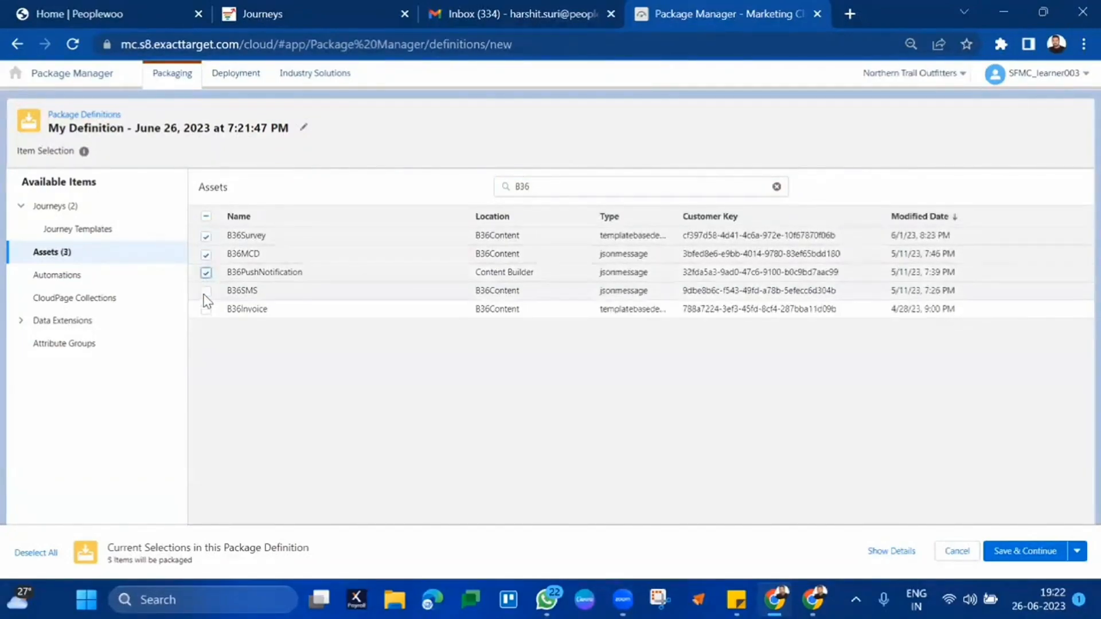
click(205, 291)
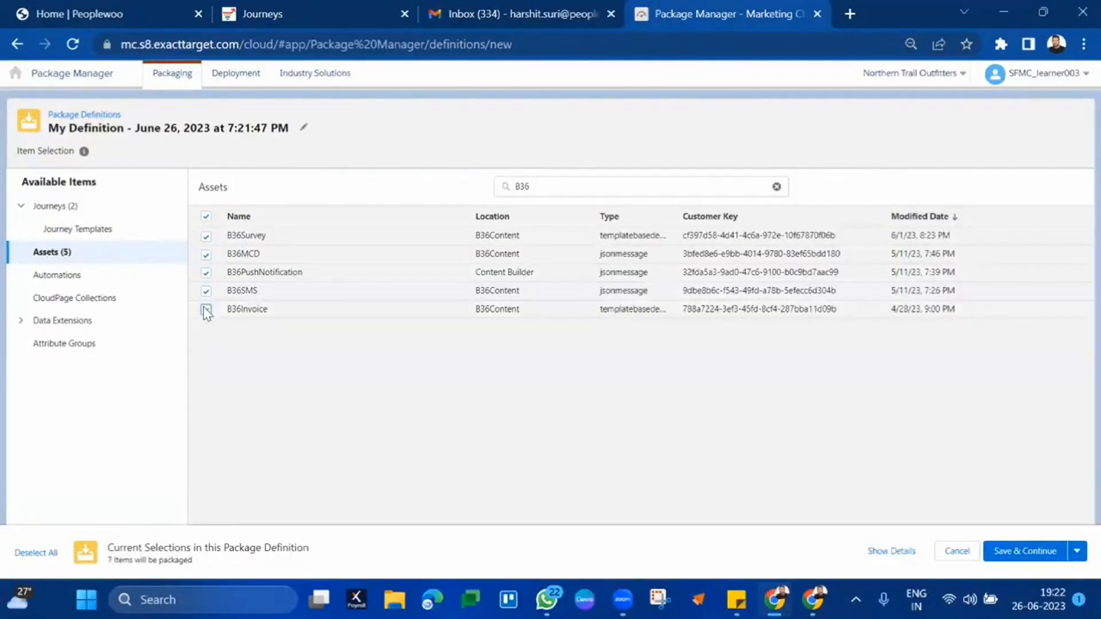
click(207, 310)
- Add the automations B36FileDrop, B36SQL and B36Automation to the package
click(85, 277)
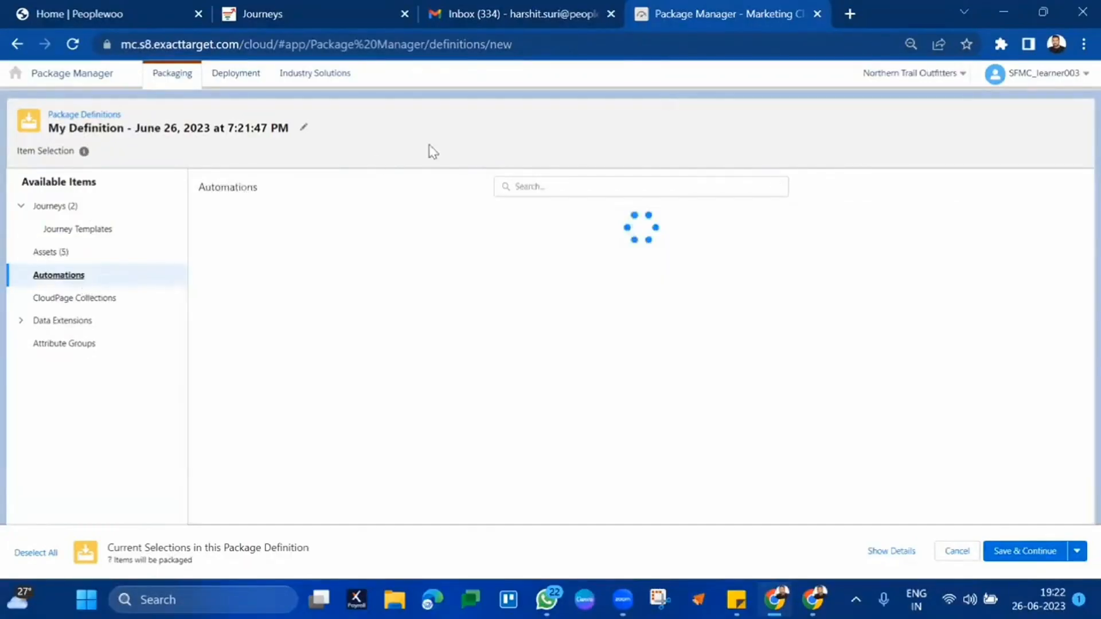
click(544, 189)
text(B)
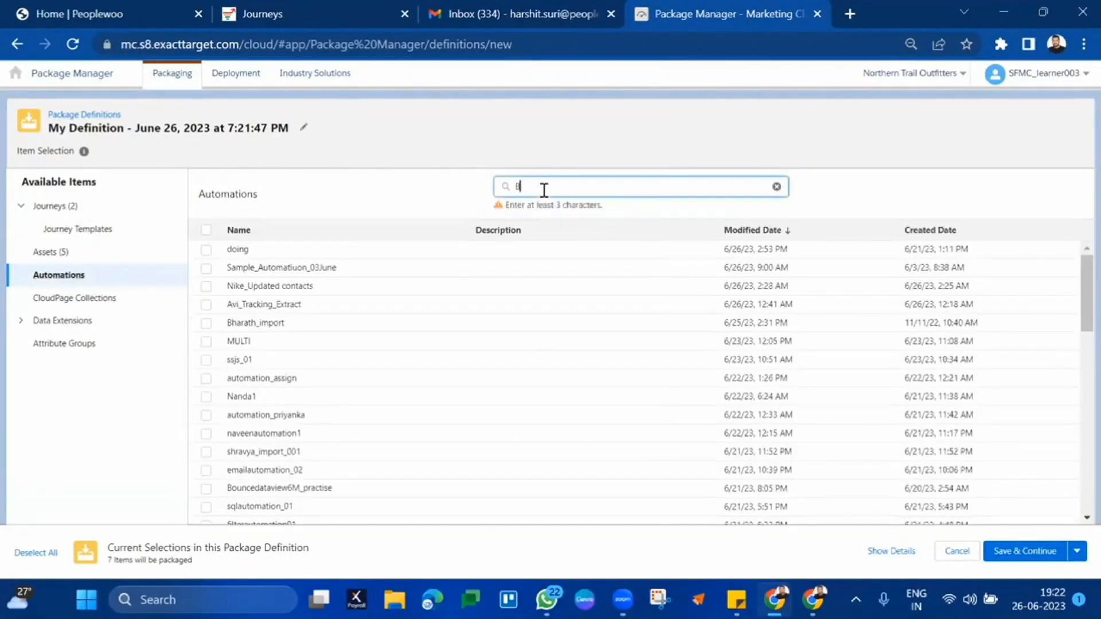
text(36)
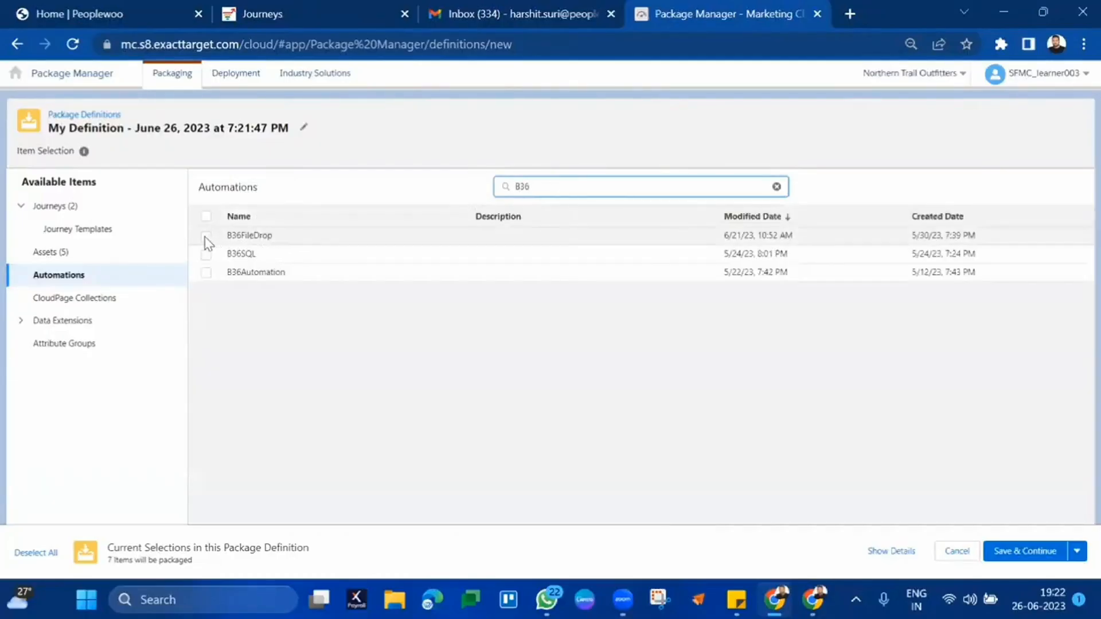
click(205, 236)
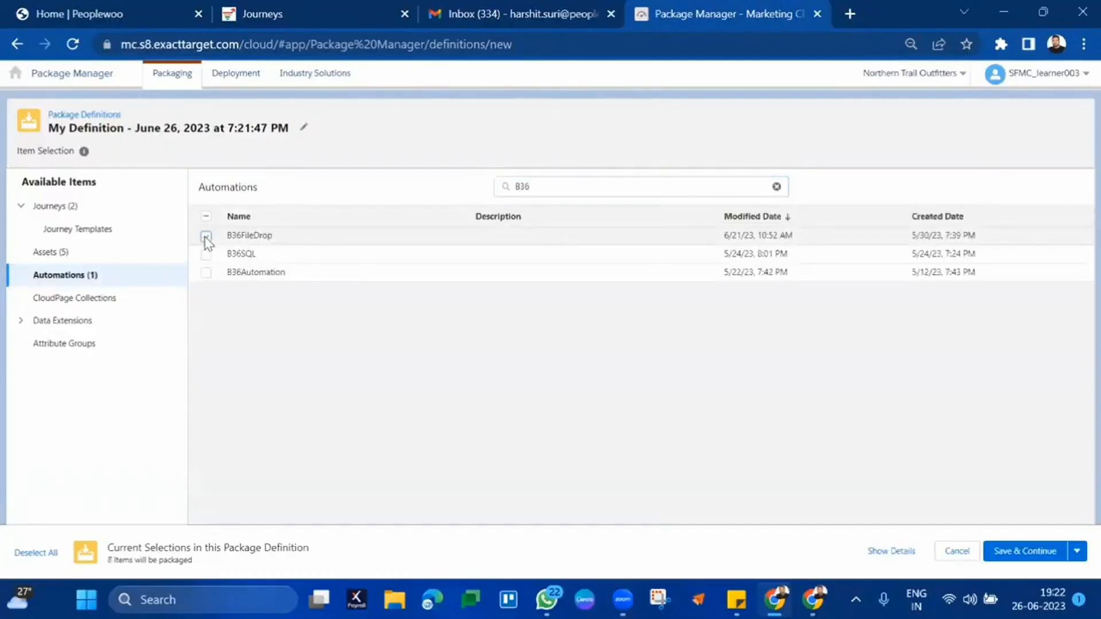
click(206, 254)
click(206, 272)
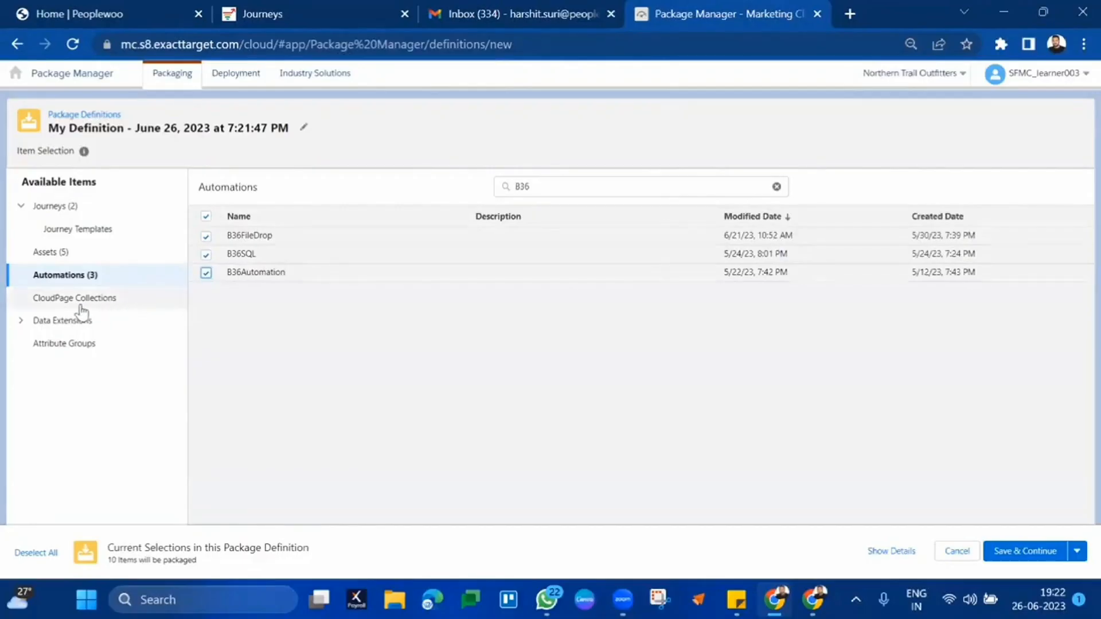
click(60, 299)
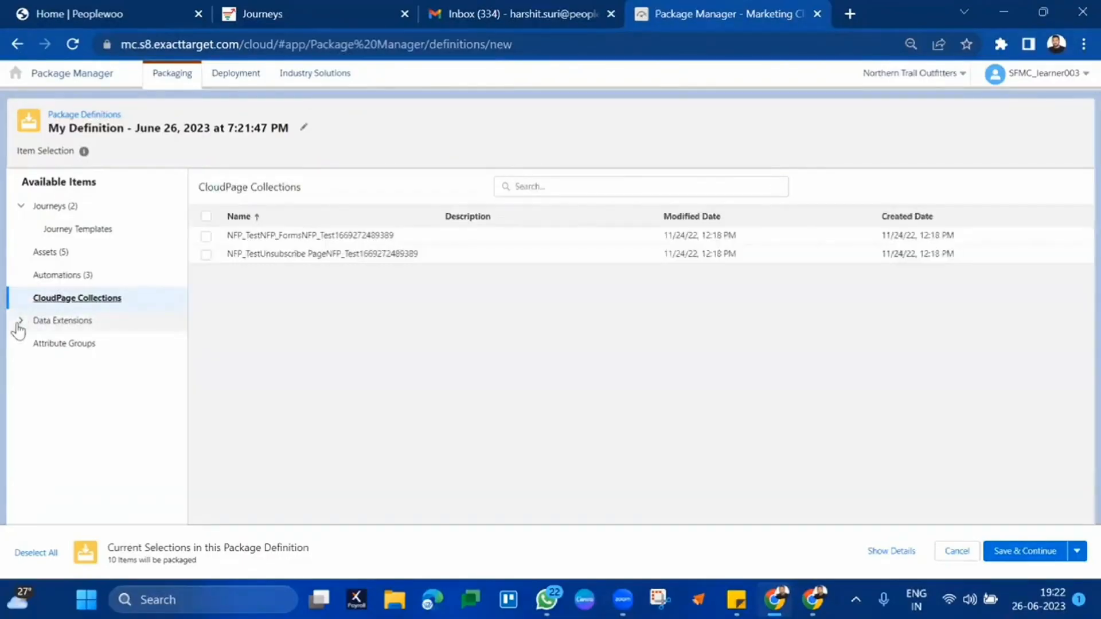
- Add B36 data extensions B36AutoFilterDataExtension, B36Customerprofile_IN, B36CustomerProfile and B36Products to the package
click(20, 321)
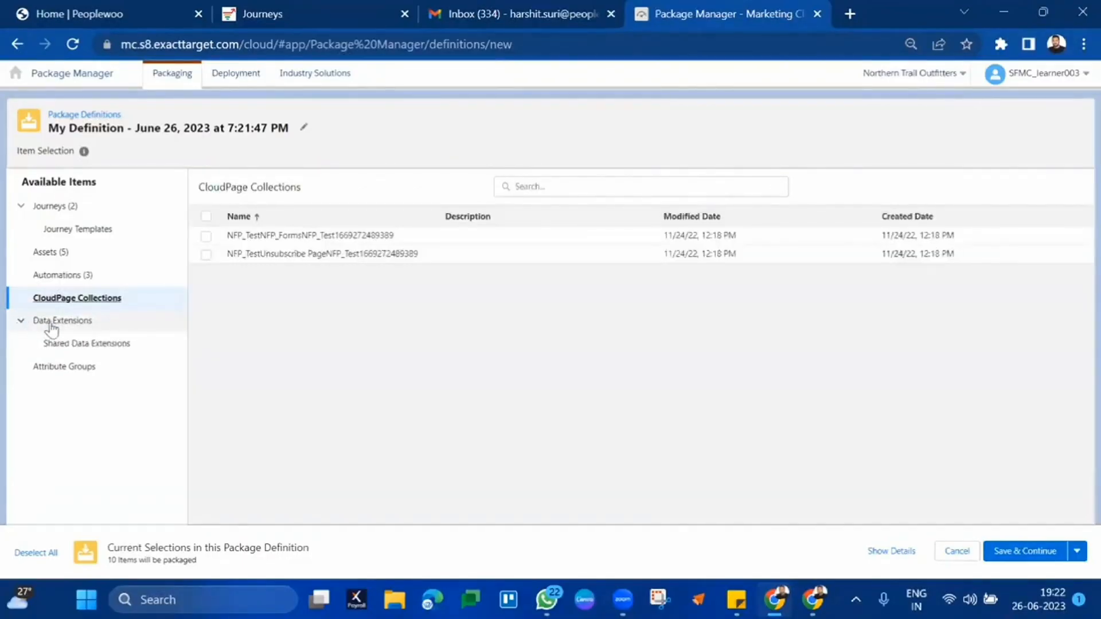
click(66, 322)
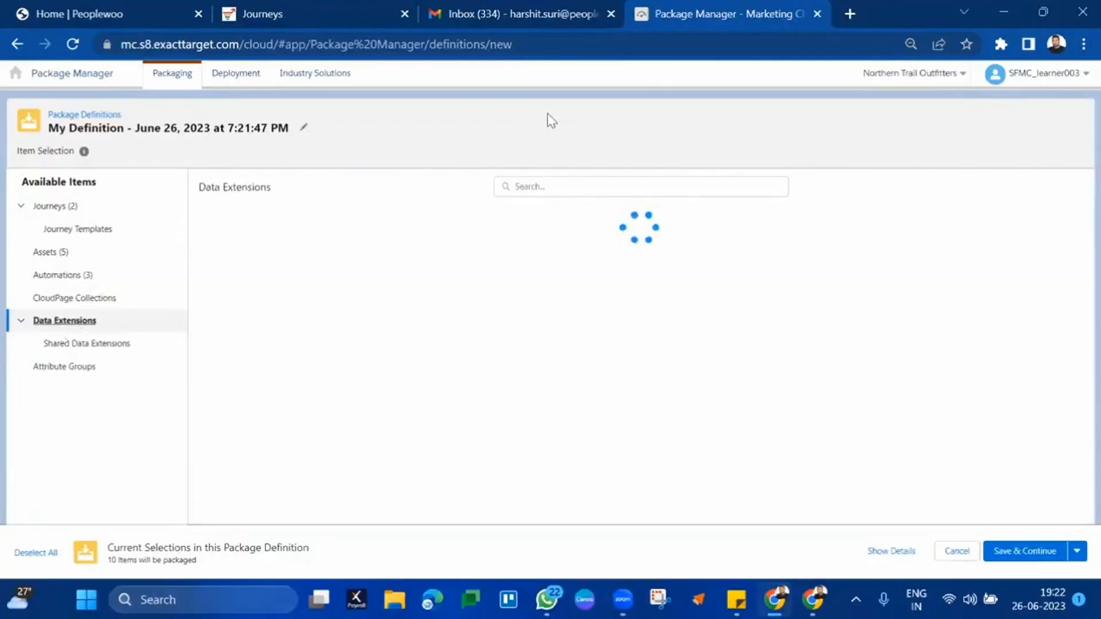
click(555, 185)
text(83)
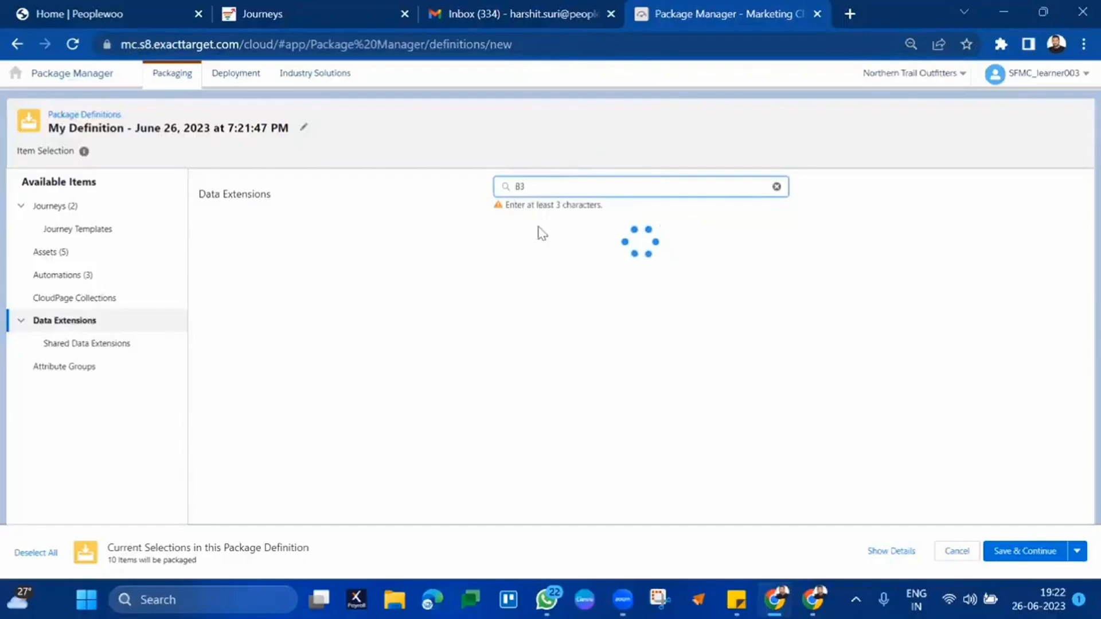
text(6)
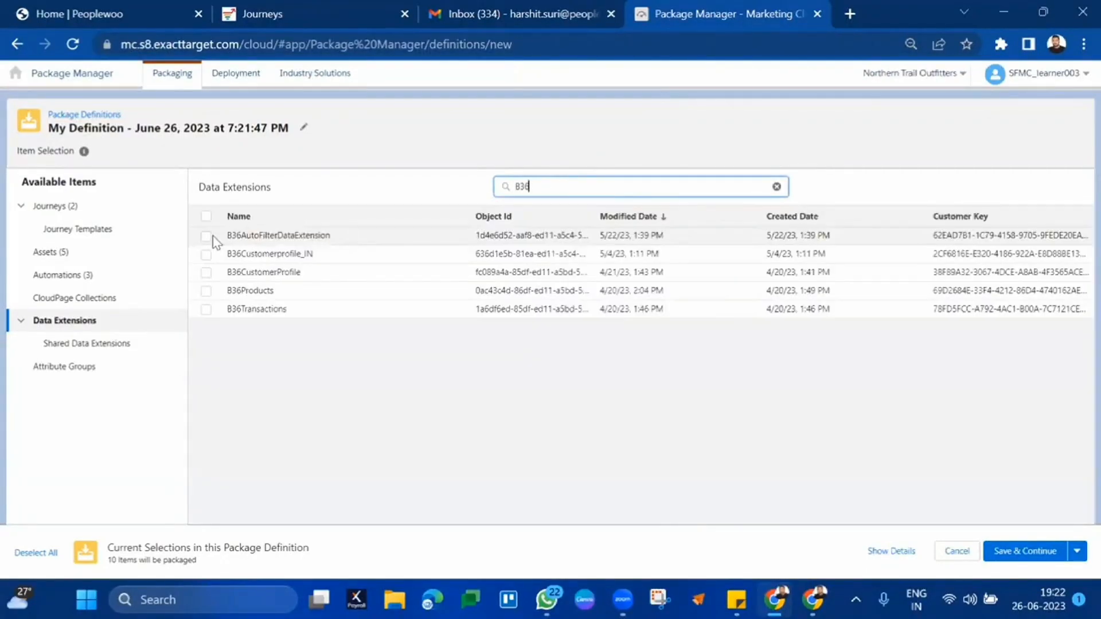
click(207, 237)
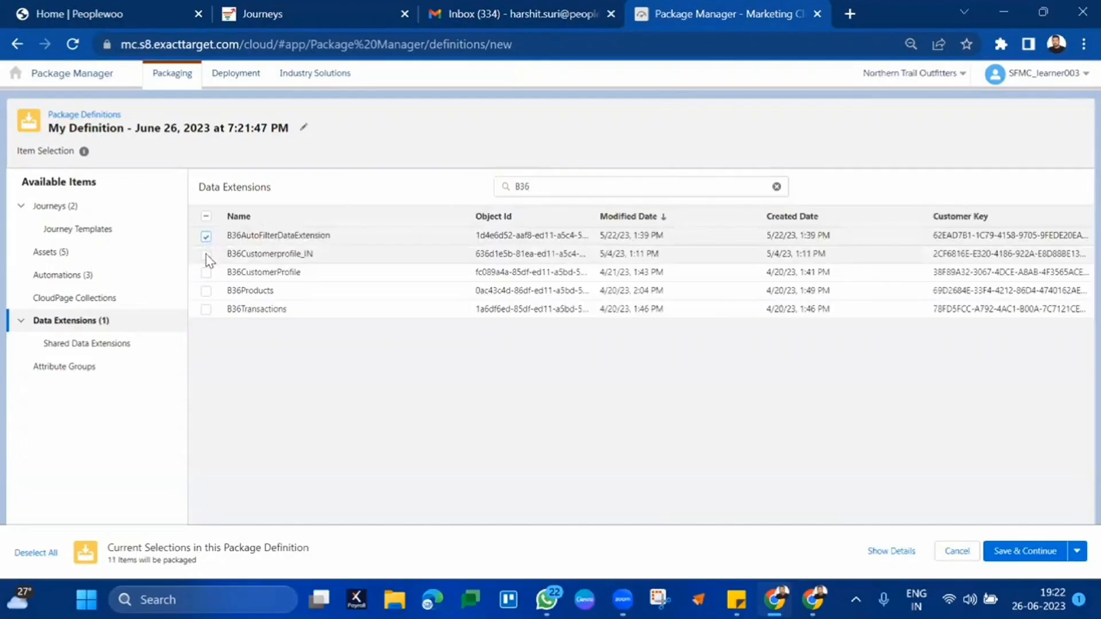
click(207, 256)
click(206, 274)
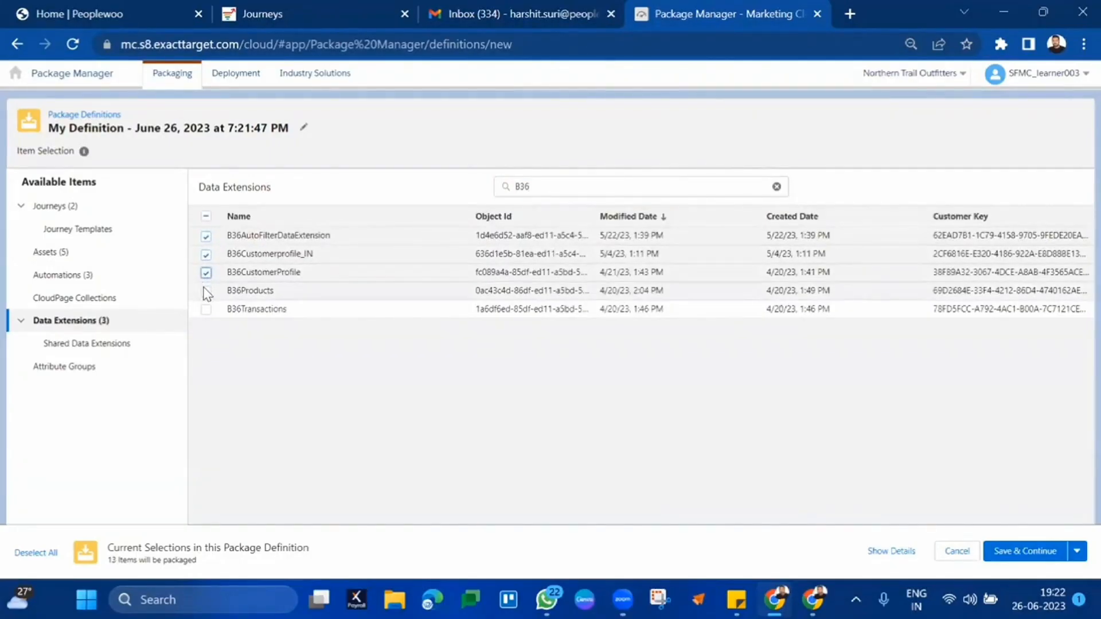
click(207, 292)
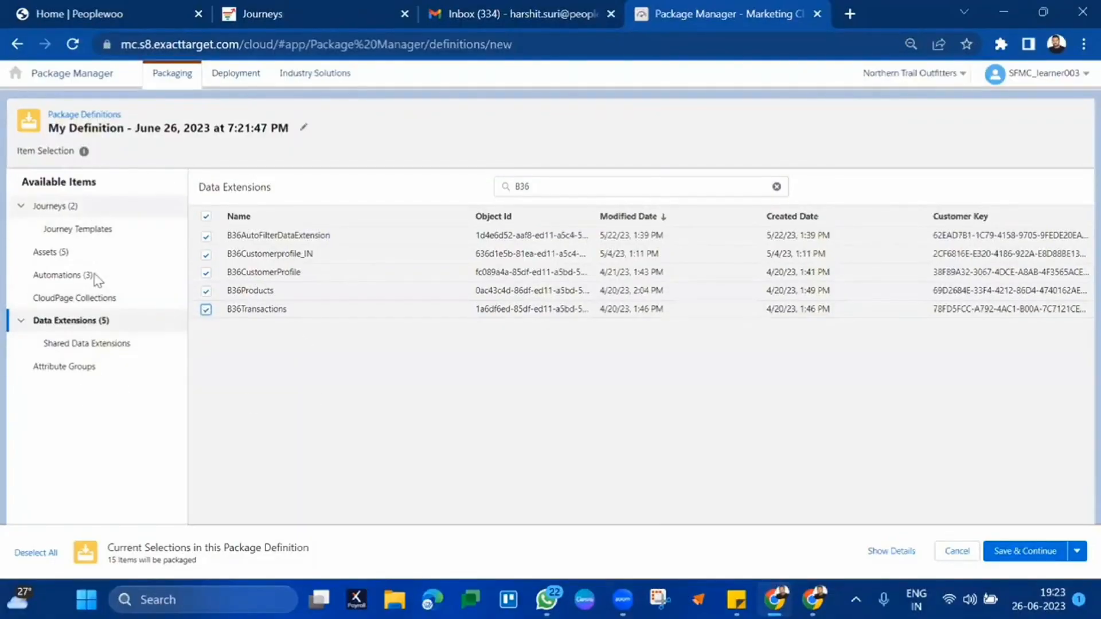
- Add B36AttributeGroup from Attribute Groups and save the 16-item definition
click(85, 367)
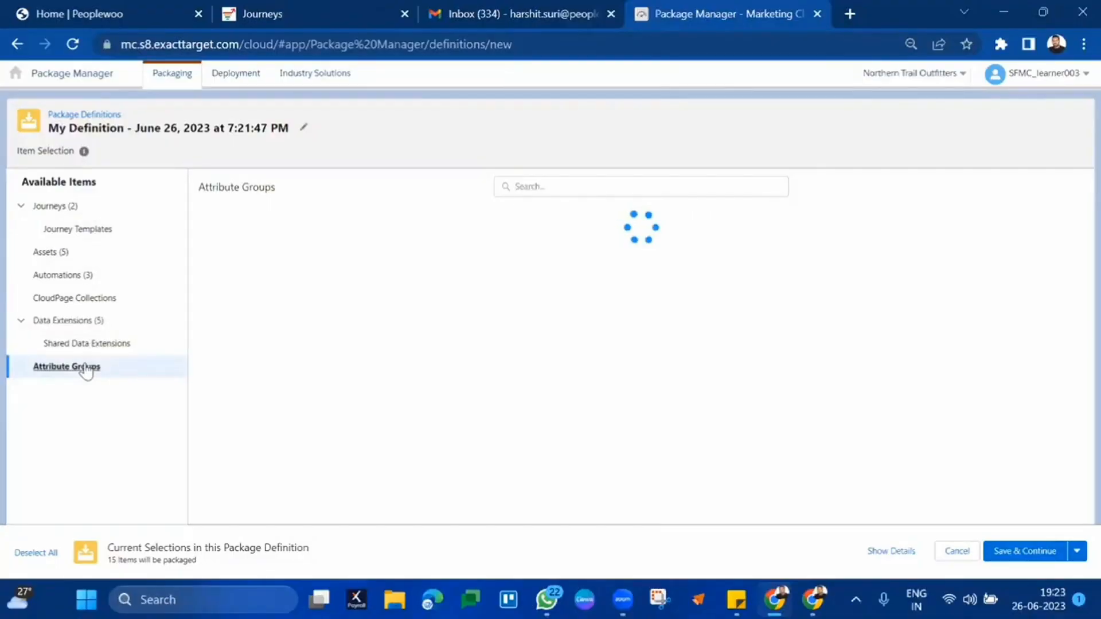
click(559, 191)
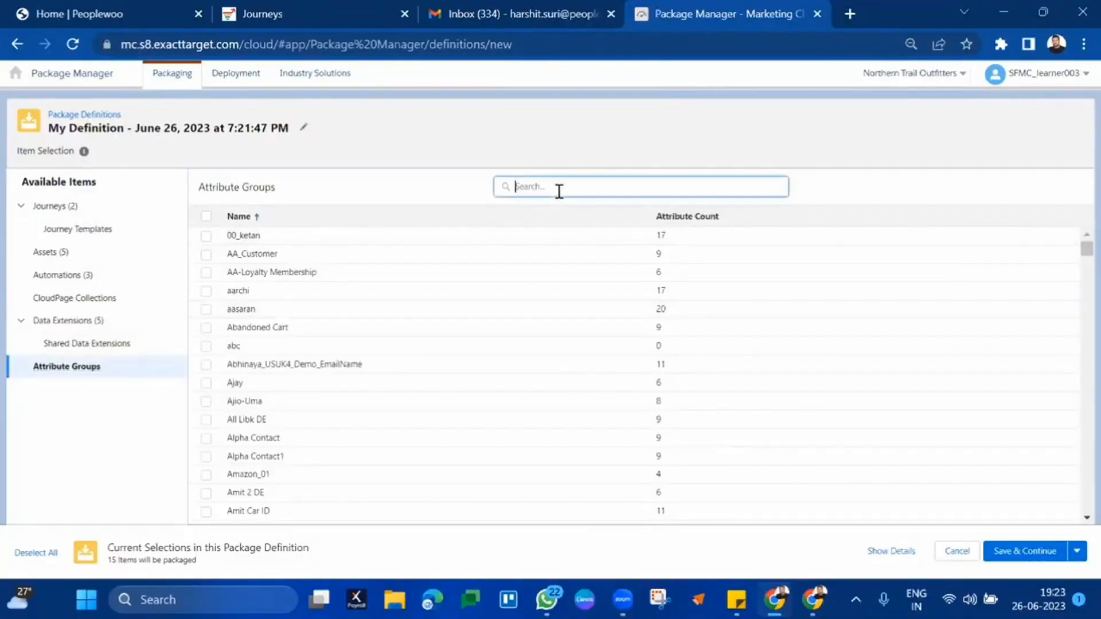
text(B36)
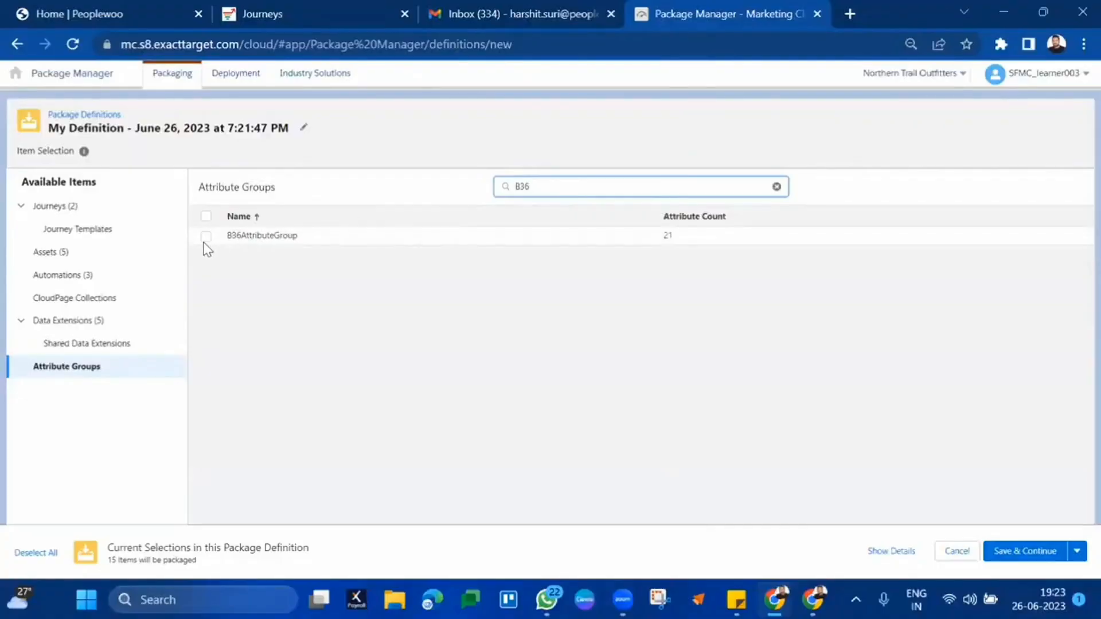
click(206, 236)
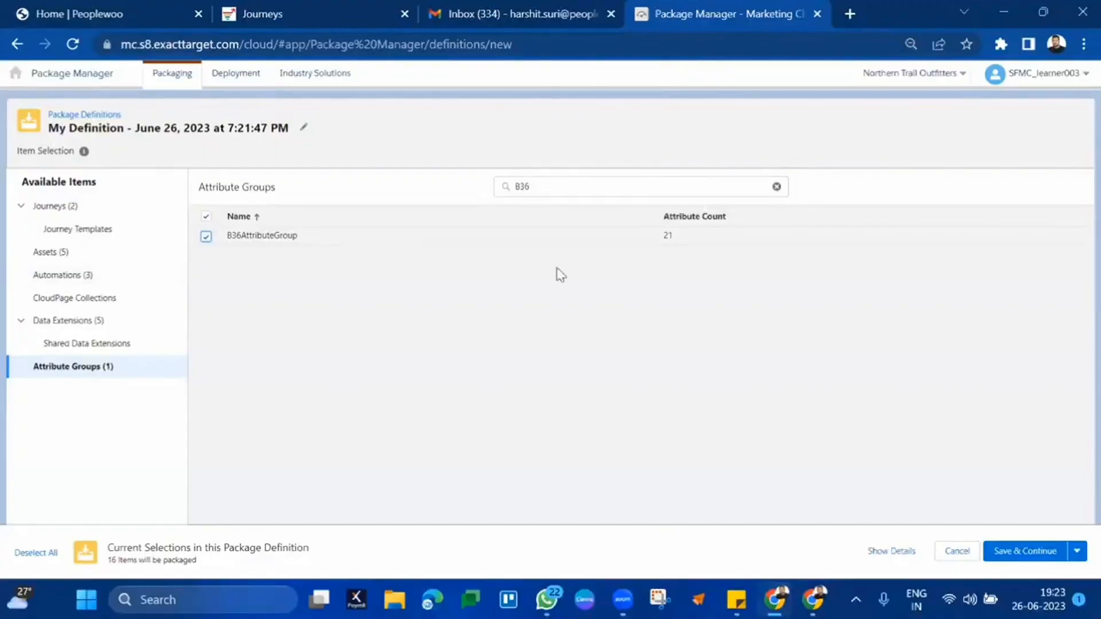
click(1035, 556)
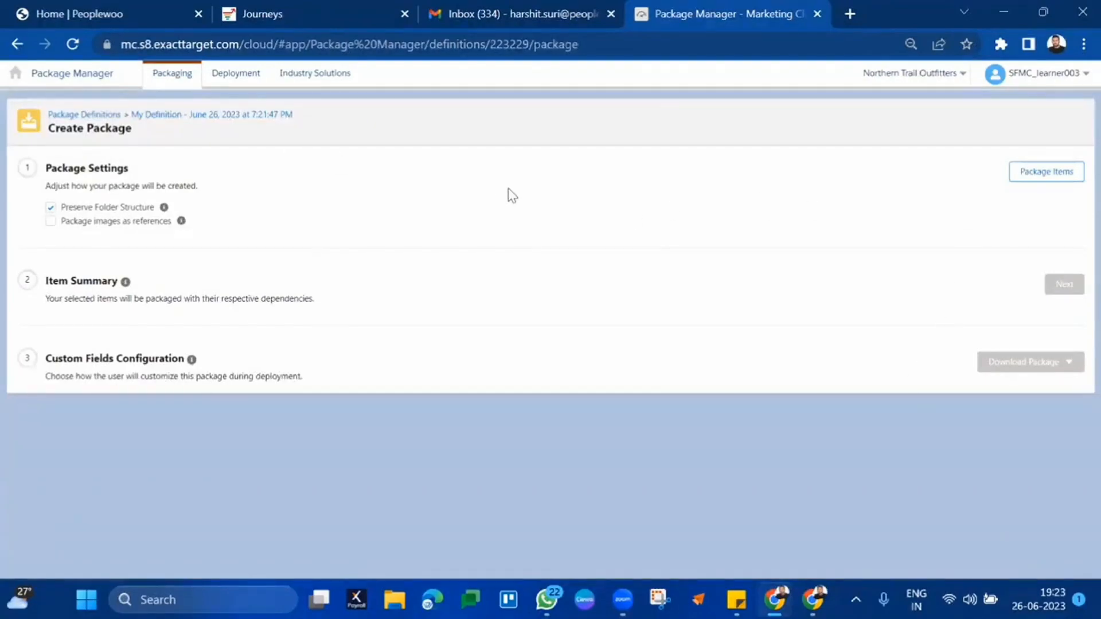
click(1073, 179)
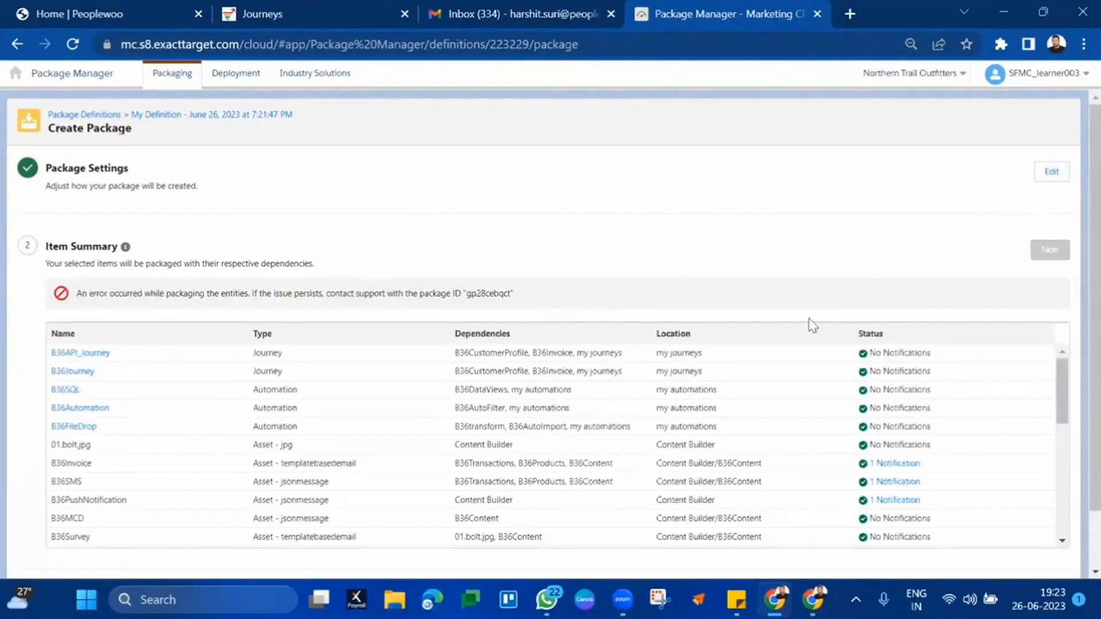
scroll(811, 321, down, 10)
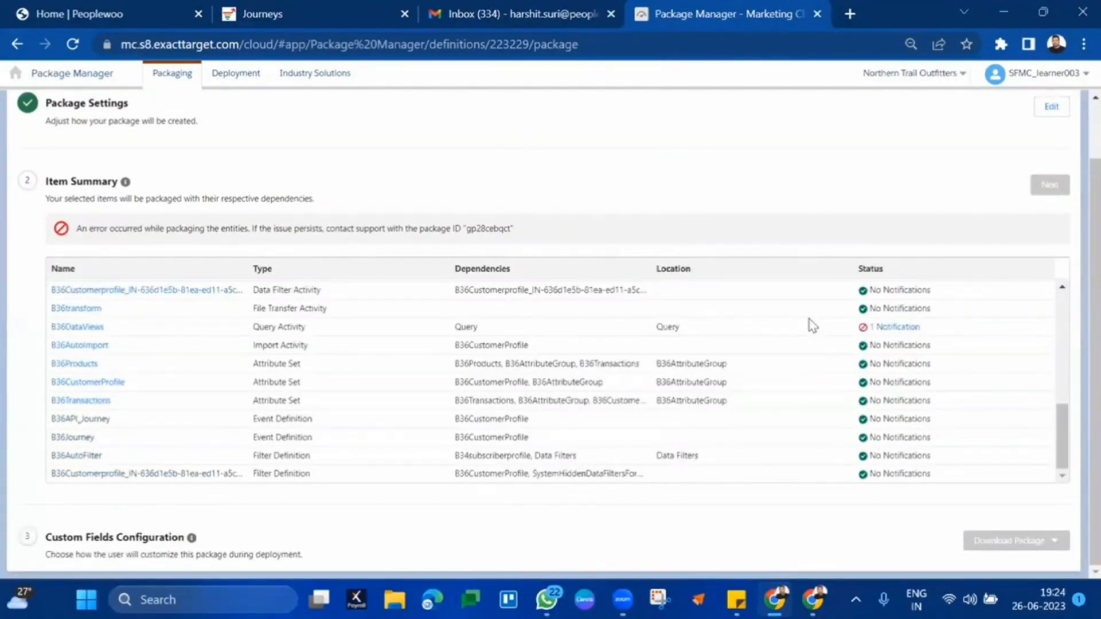
scroll(442, 314, up, 5)
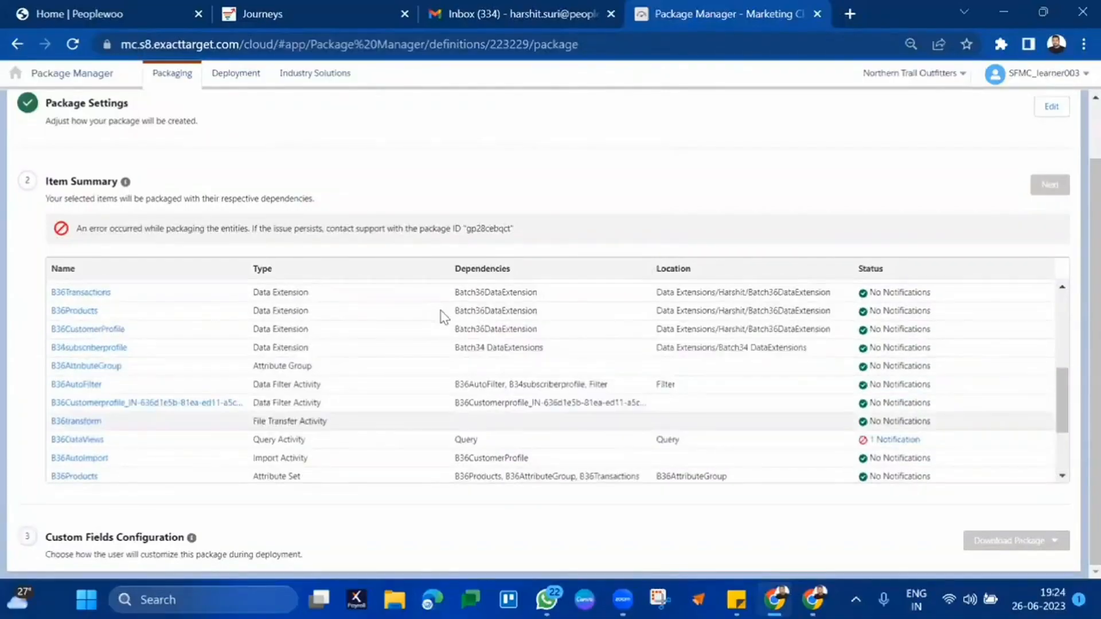
scroll(442, 315, up, 5)
scroll(816, 213, down, 1)
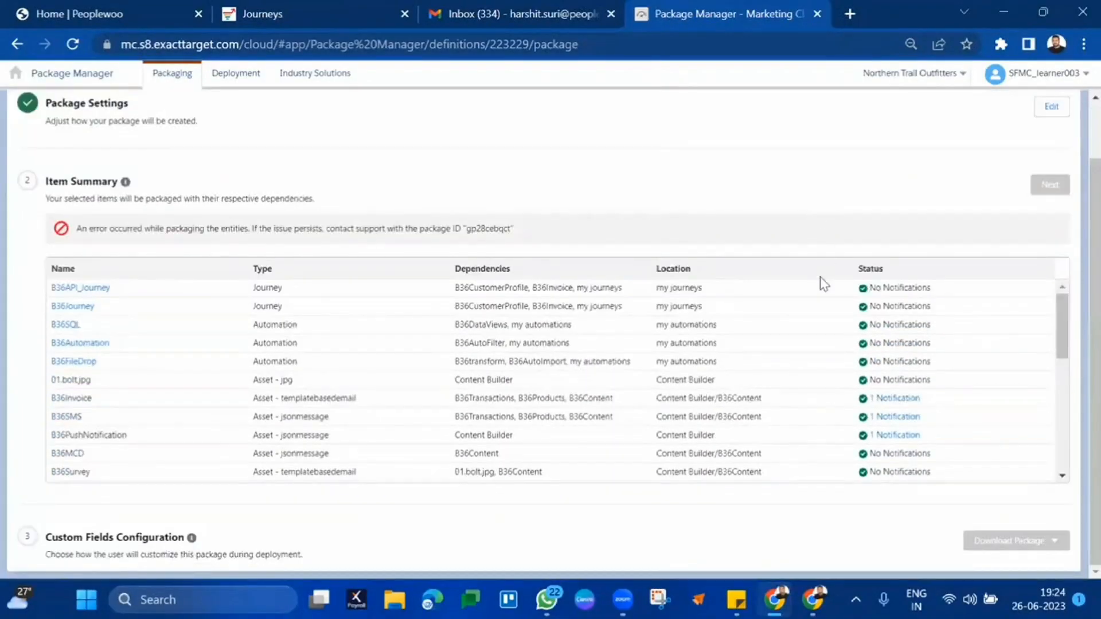
scroll(881, 413, down, 10)
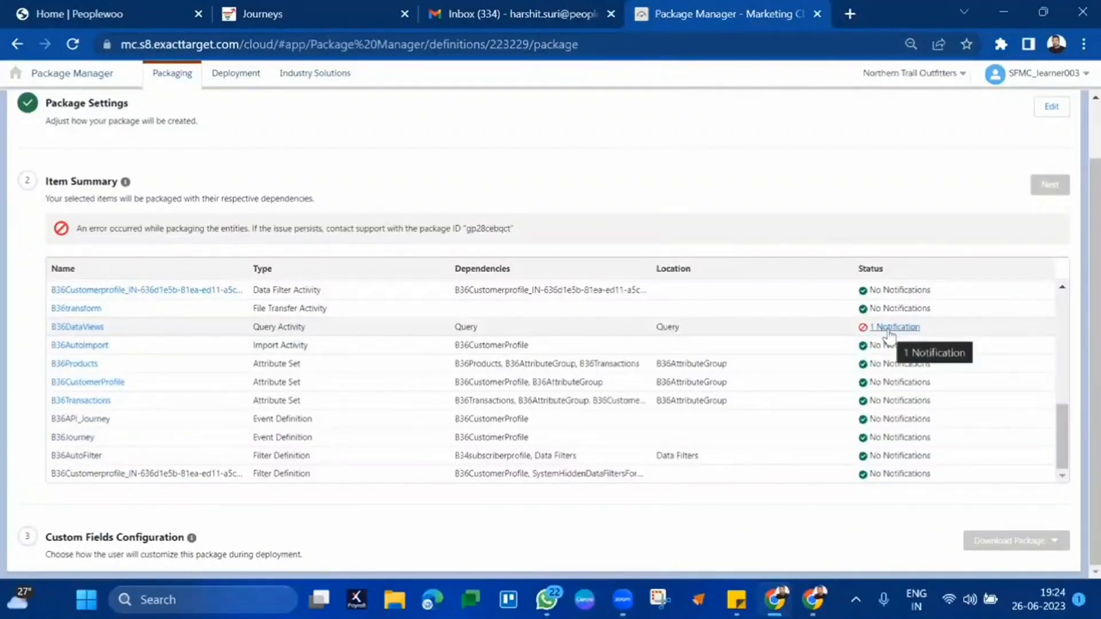
click(894, 327)
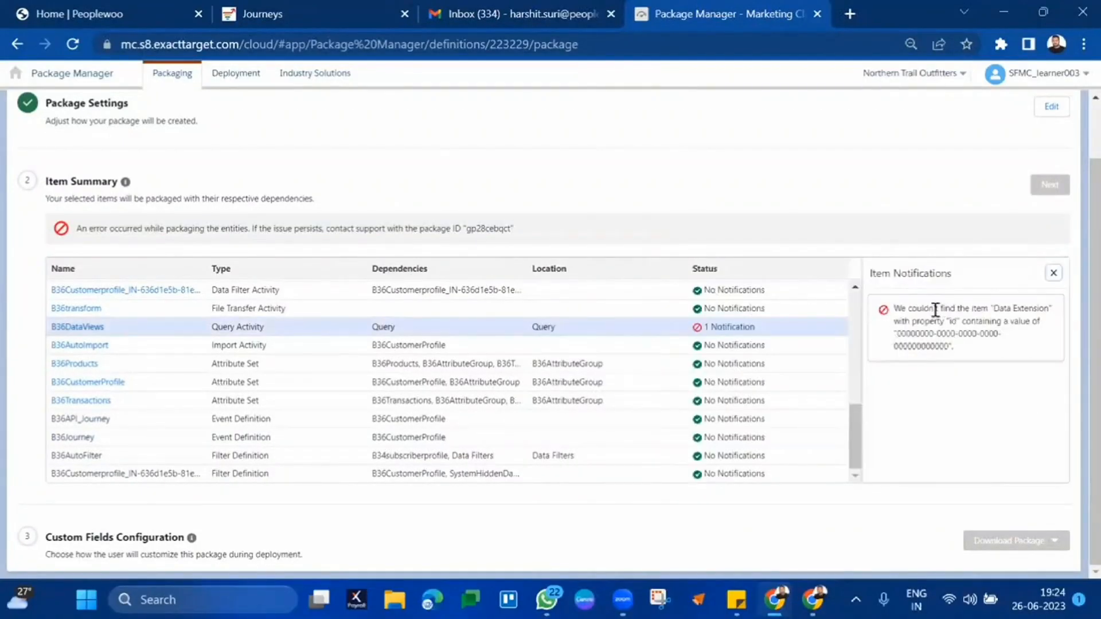
drag(955, 306, 961, 344)
click(961, 344)
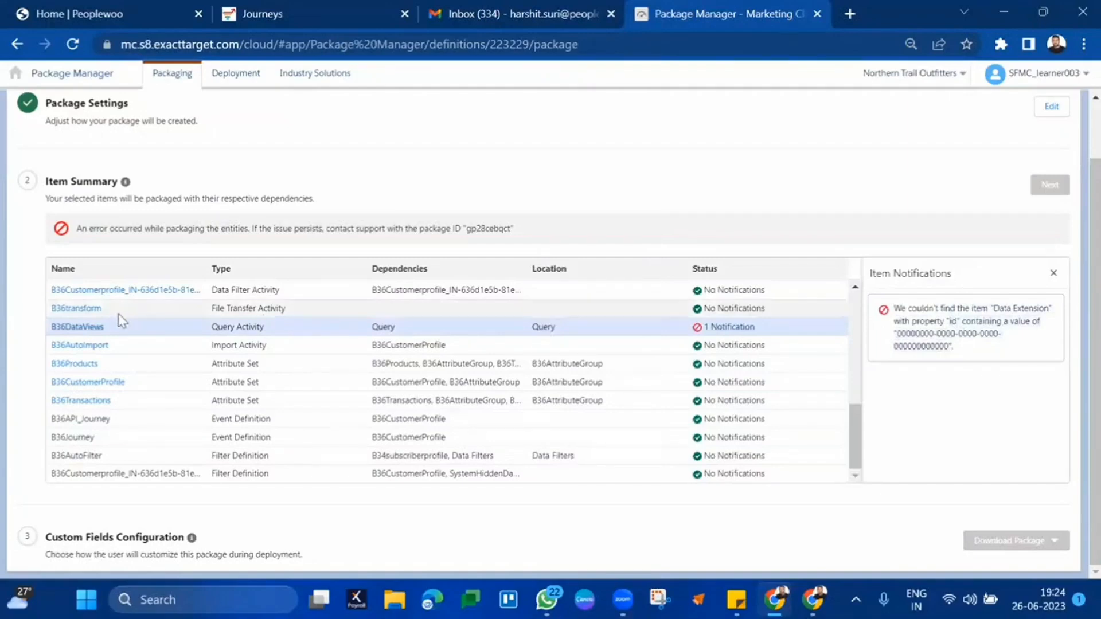
click(1056, 279)
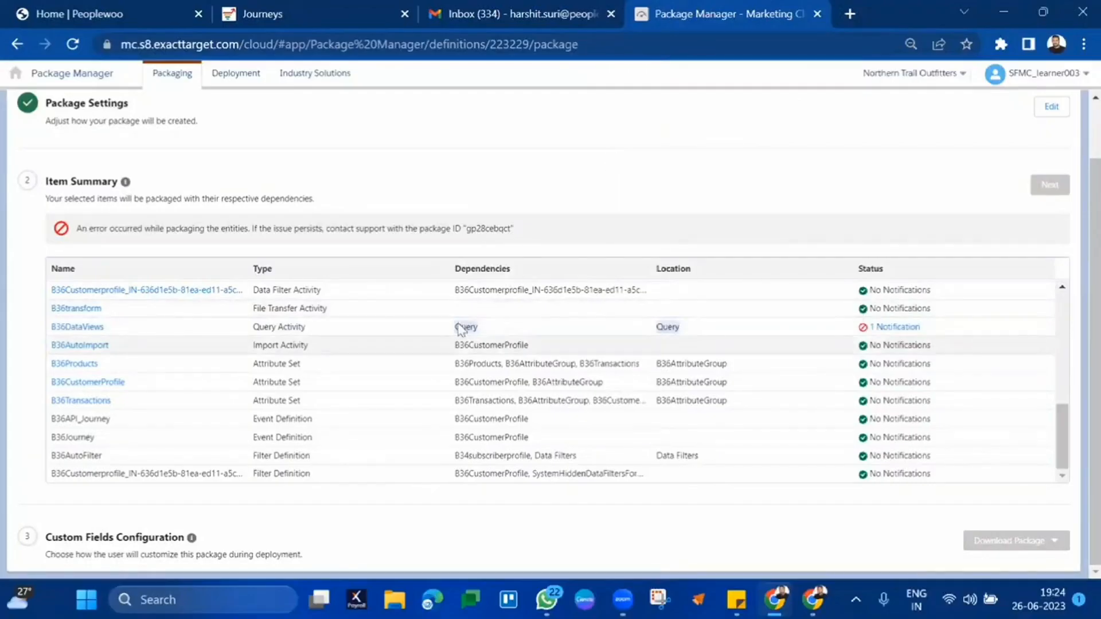
click(894, 328)
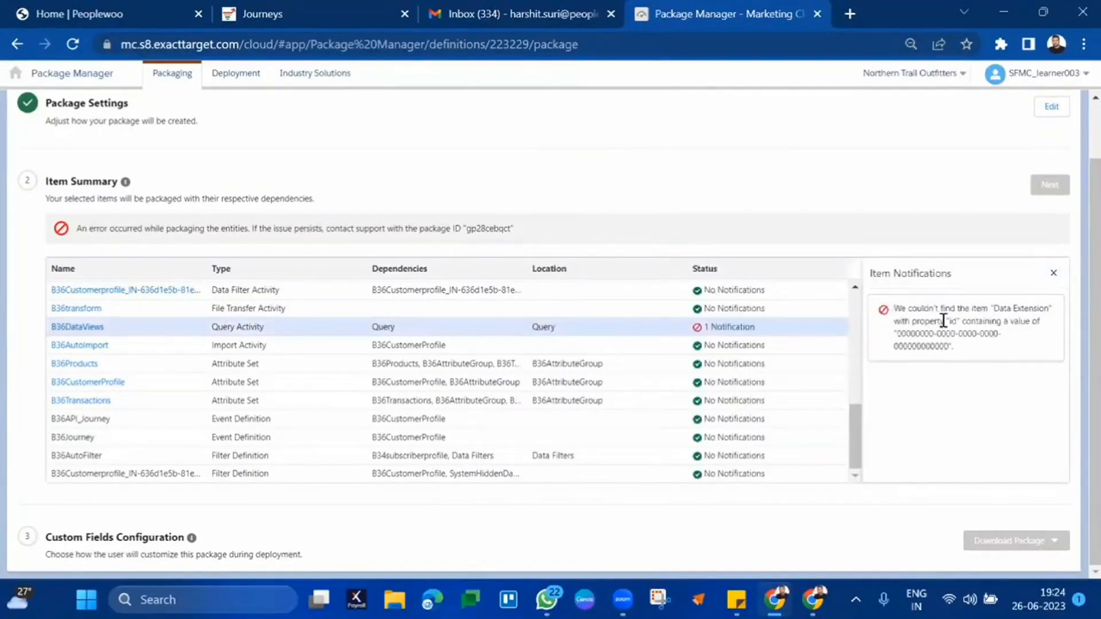
drag(943, 320, 971, 351)
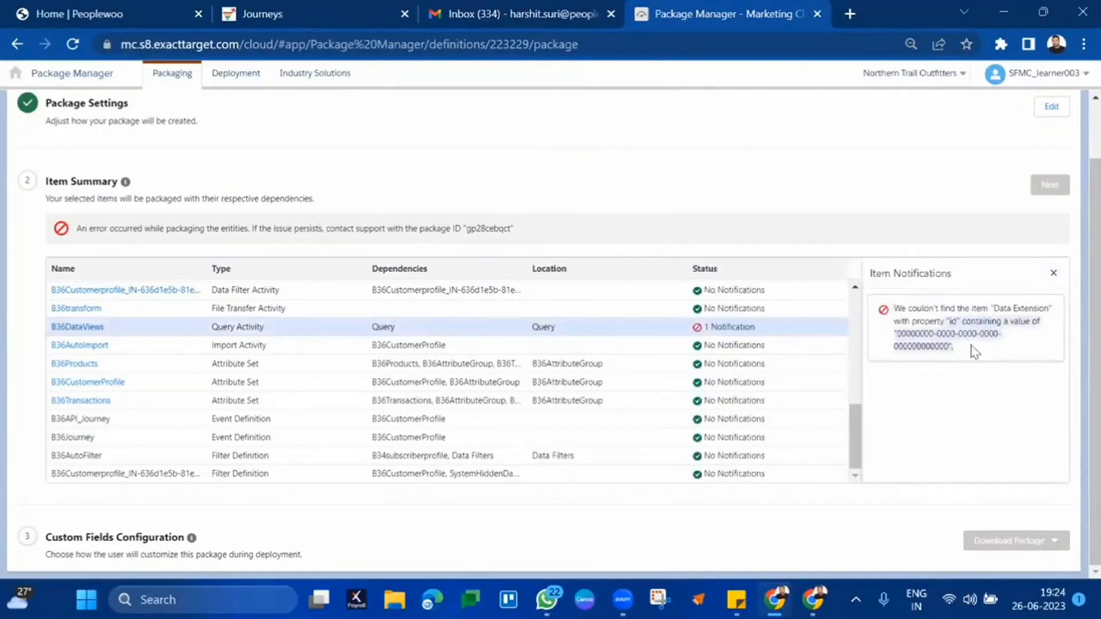
click(1053, 273)
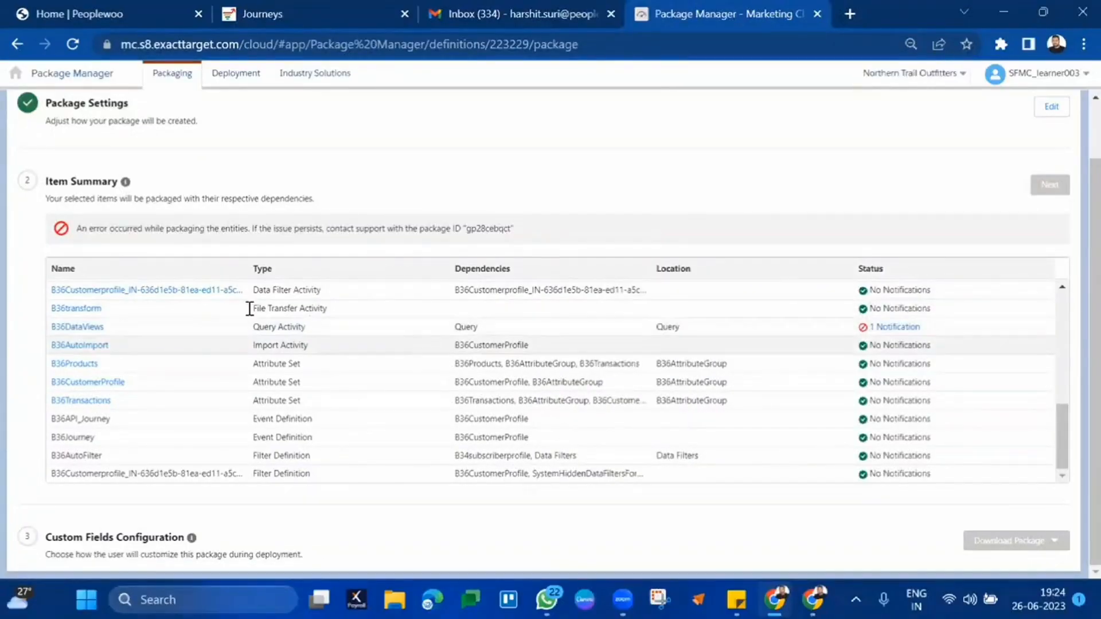
scroll(972, 174, up, 2)
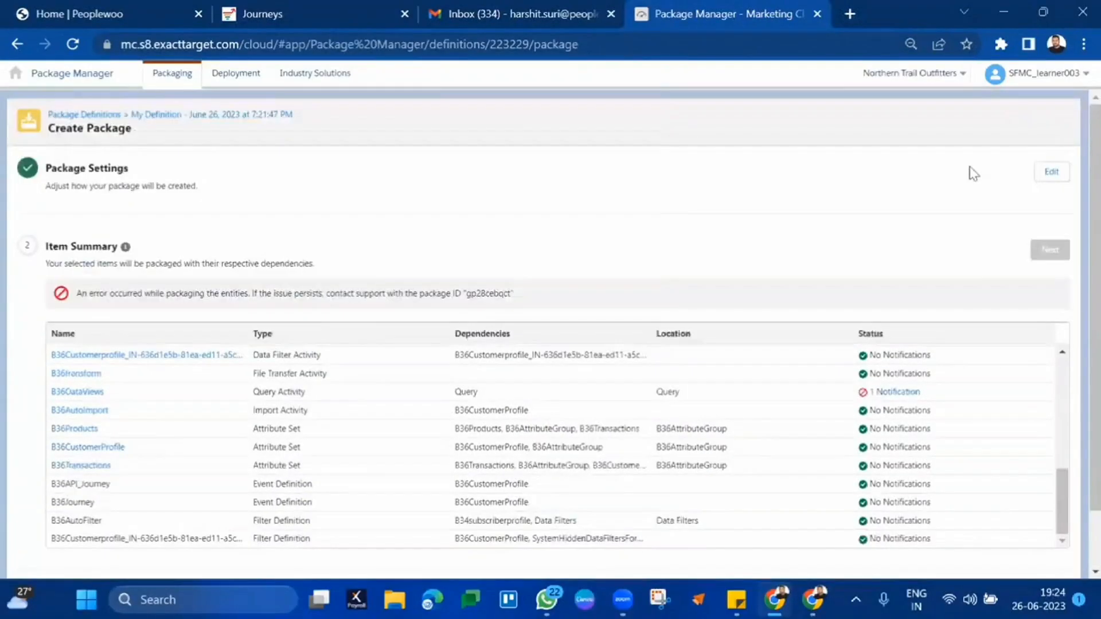
- Retry packaging, inspect the B36DataViews query activity, then return to the Package Definitions list
click(1042, 179)
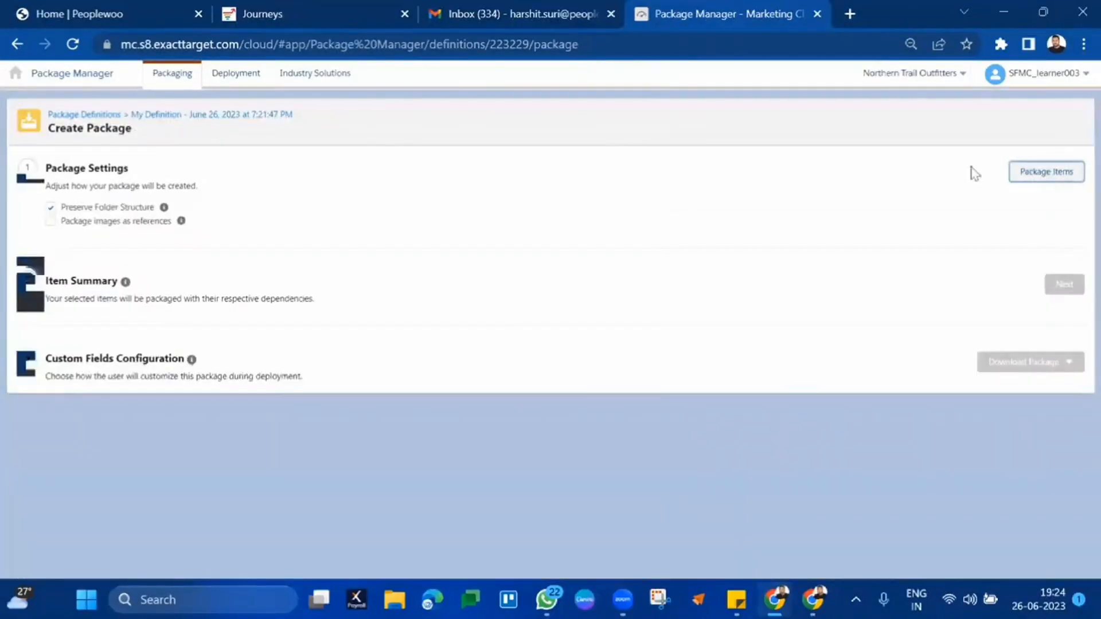
click(1053, 182)
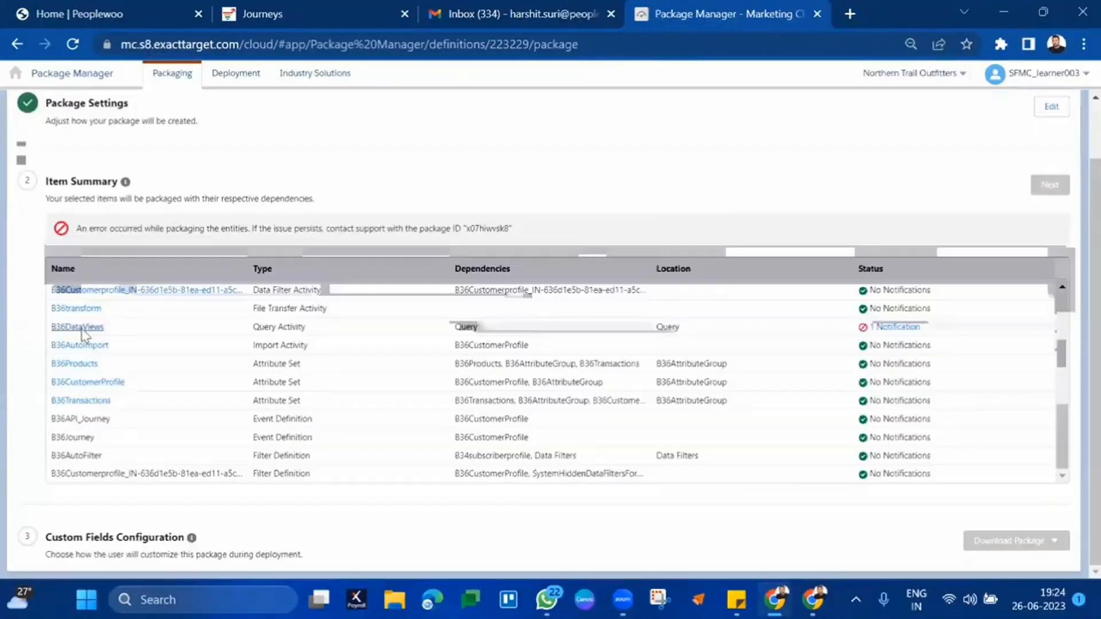
click(83, 329)
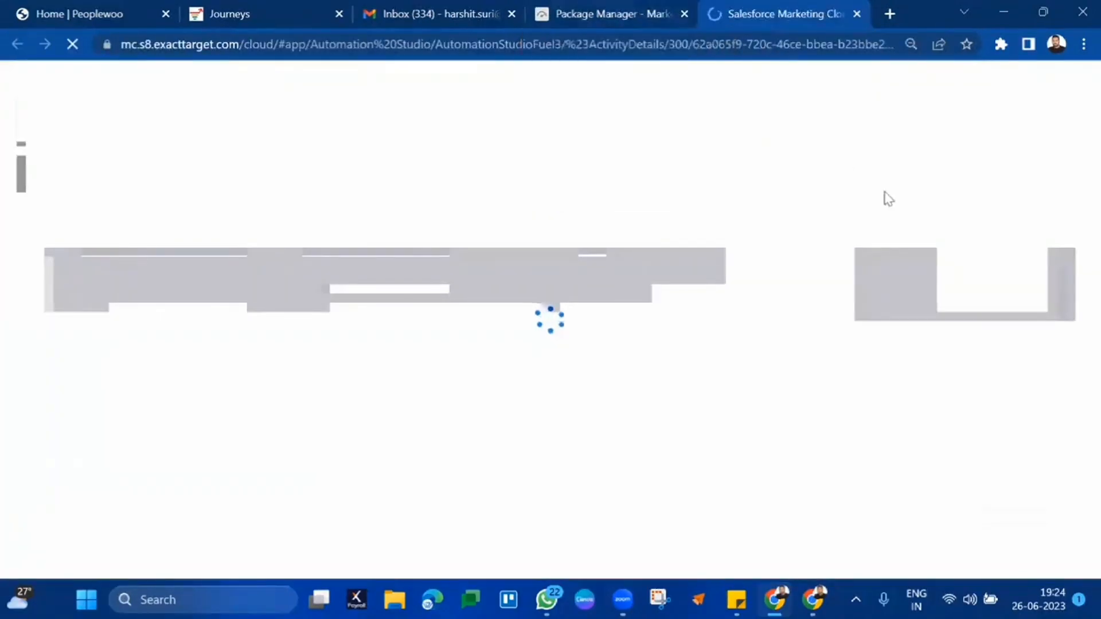
click(603, 14)
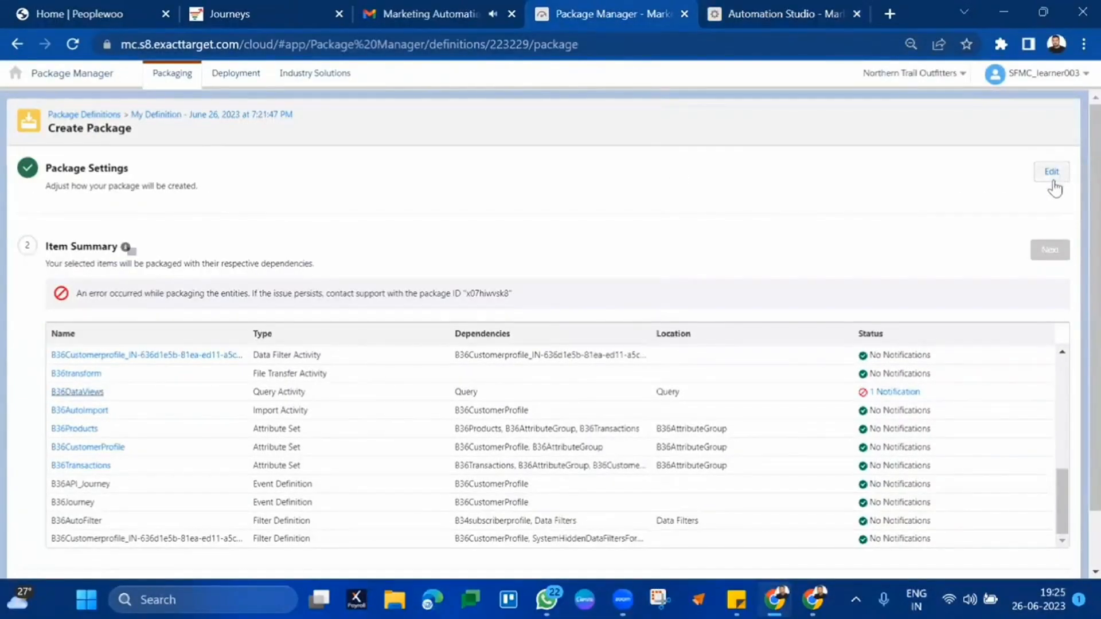
click(1053, 177)
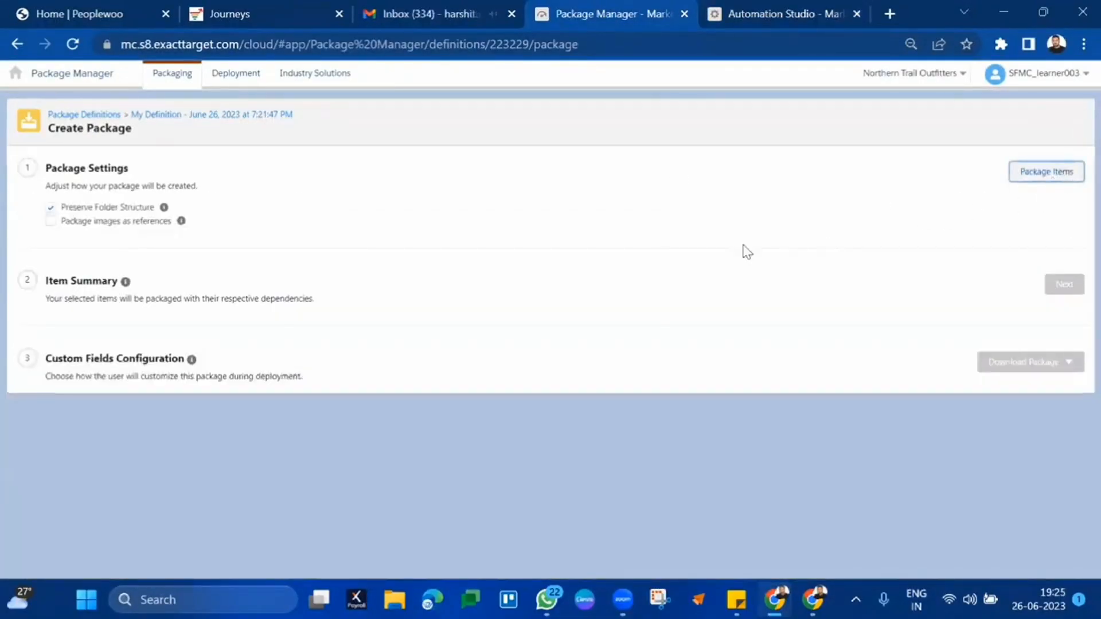
click(96, 115)
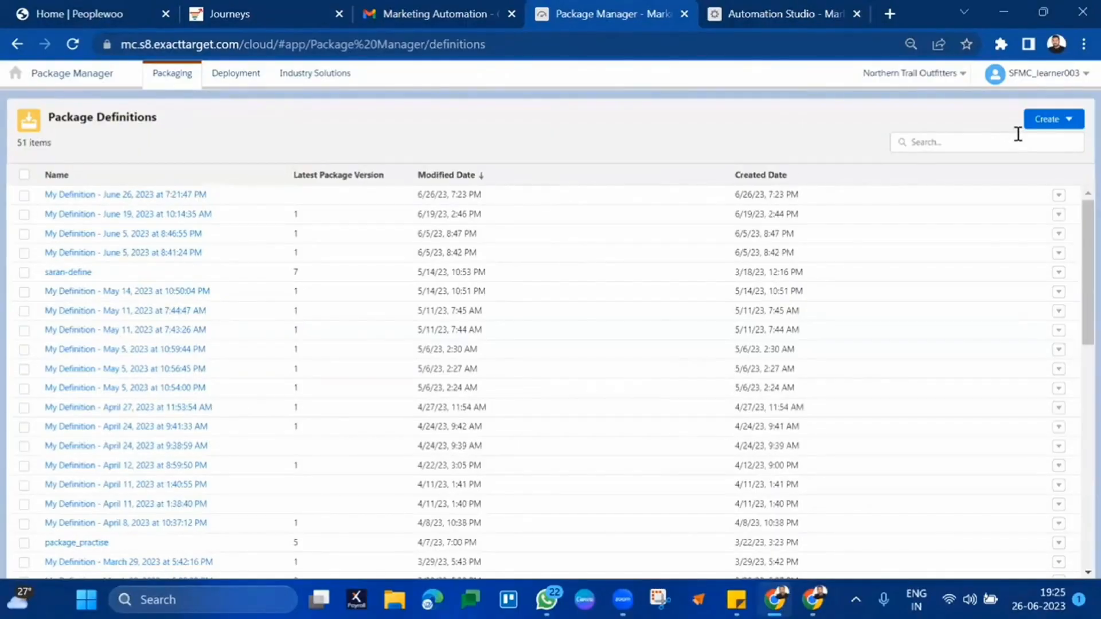
- Create a fresh package definition containing the journeys B36API_Journey and B36Journey
click(1068, 118)
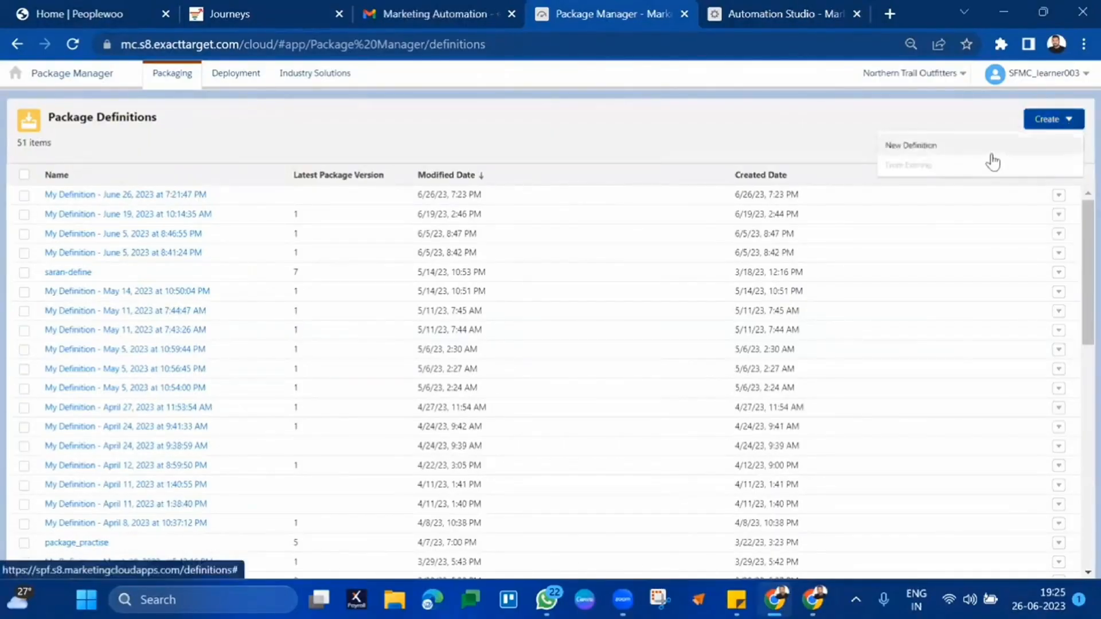
click(991, 153)
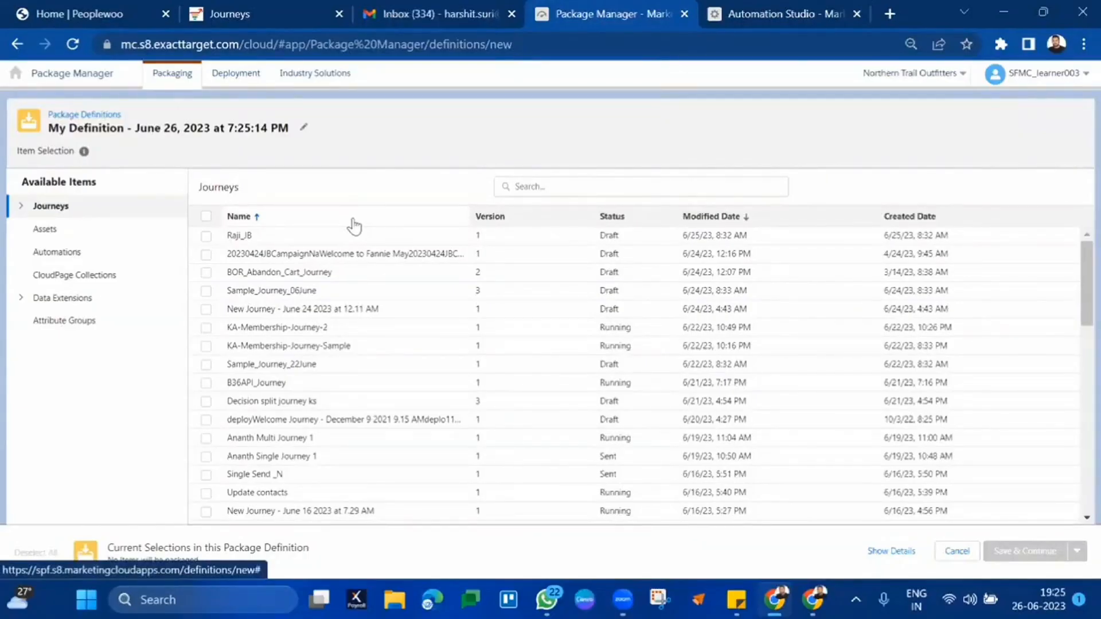
click(522, 179)
text(B36)
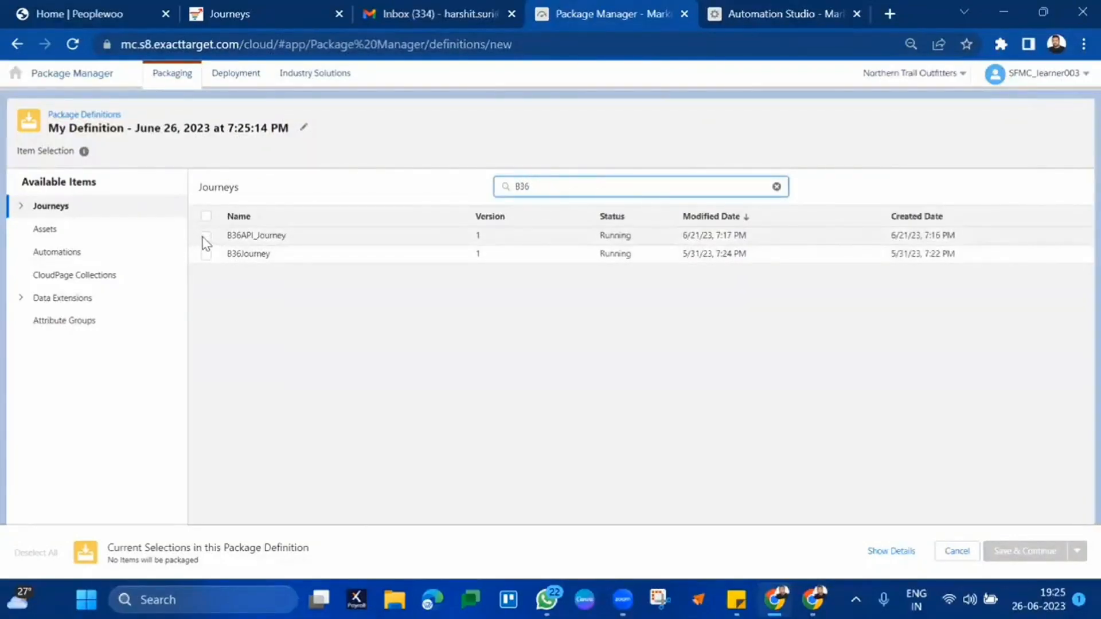
click(204, 237)
click(206, 254)
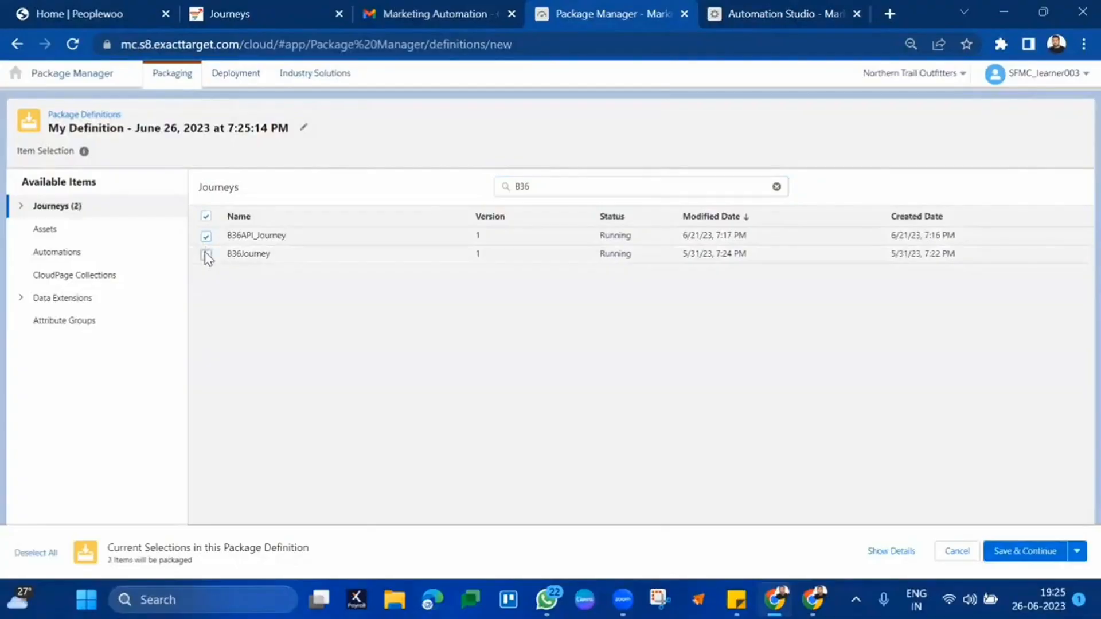
click(33, 232)
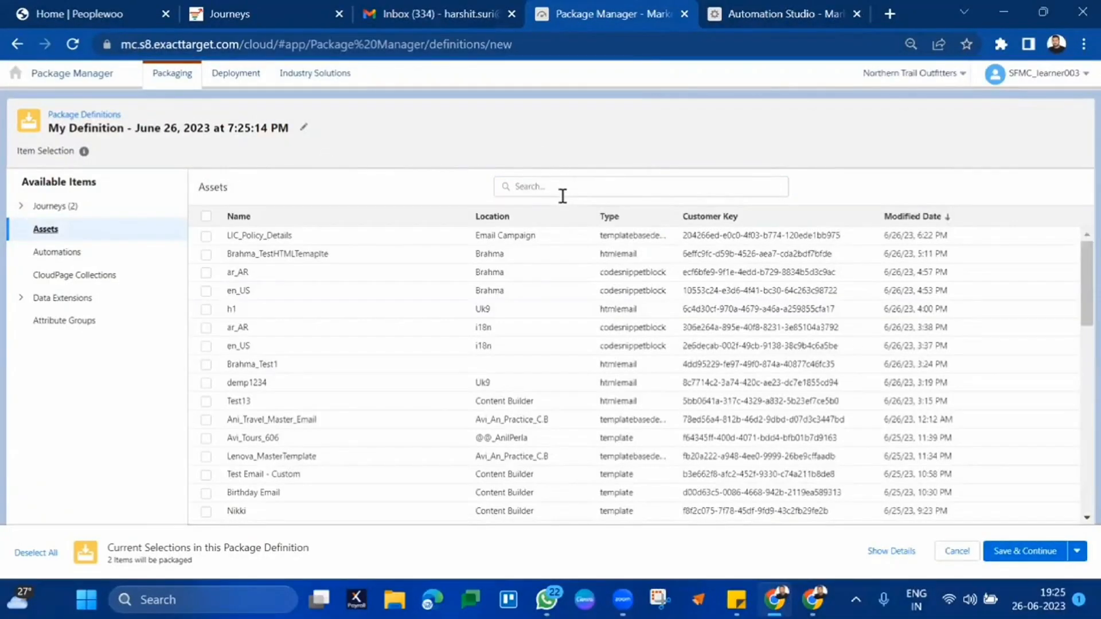
- Add the five B36 assets: B36Survey, B36MCD, B36PushNotification, B36SMS and B36Invoice
click(562, 196)
text(B36)
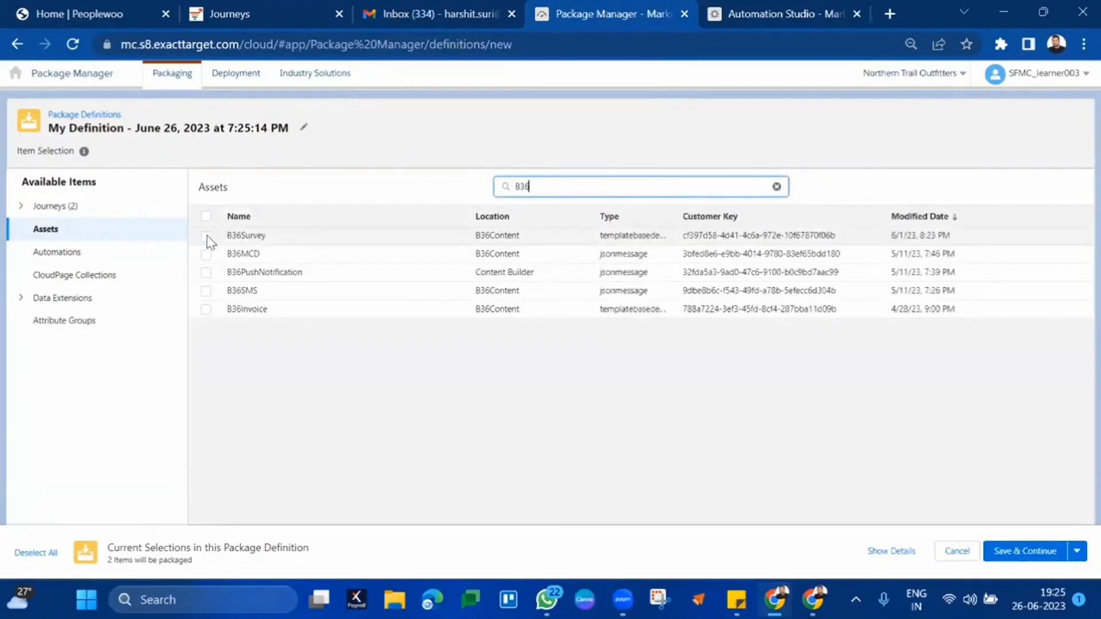
click(206, 236)
click(206, 255)
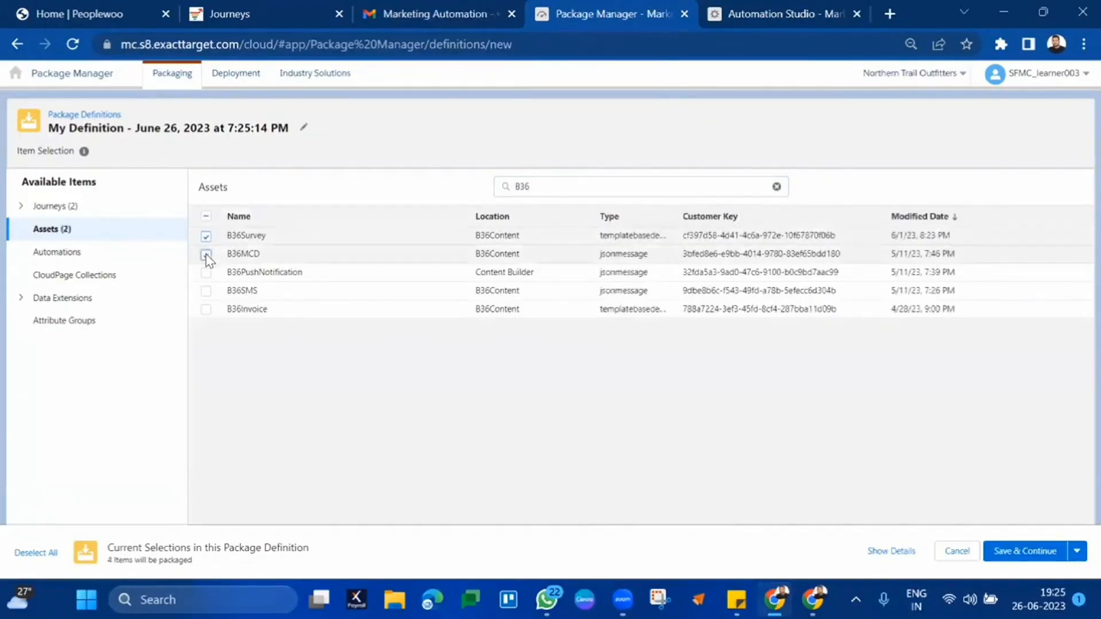
click(206, 273)
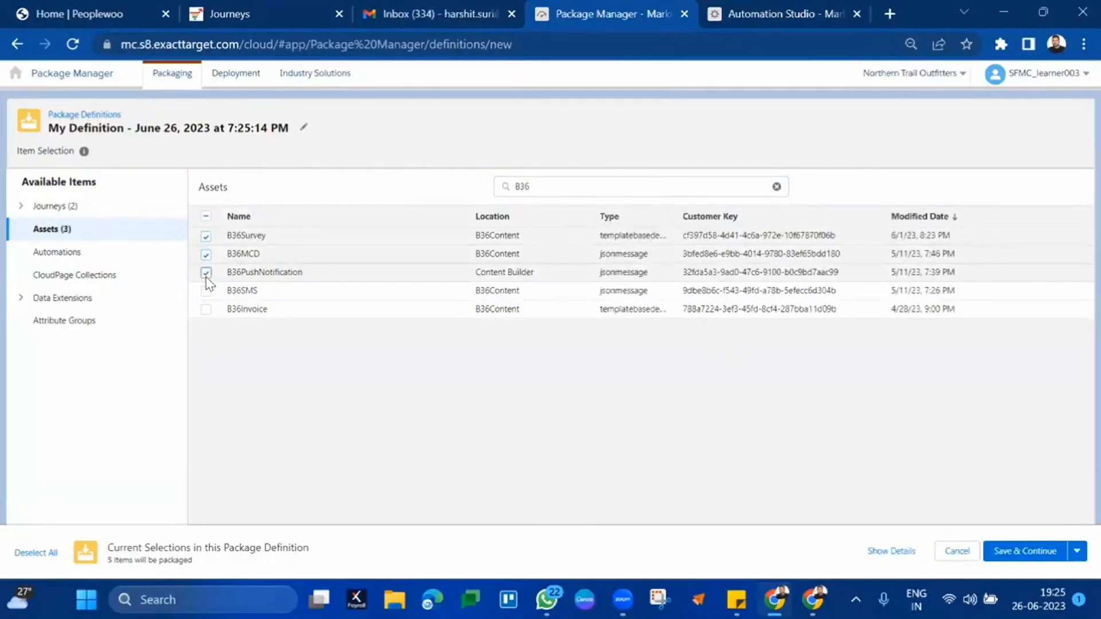
click(206, 290)
click(206, 309)
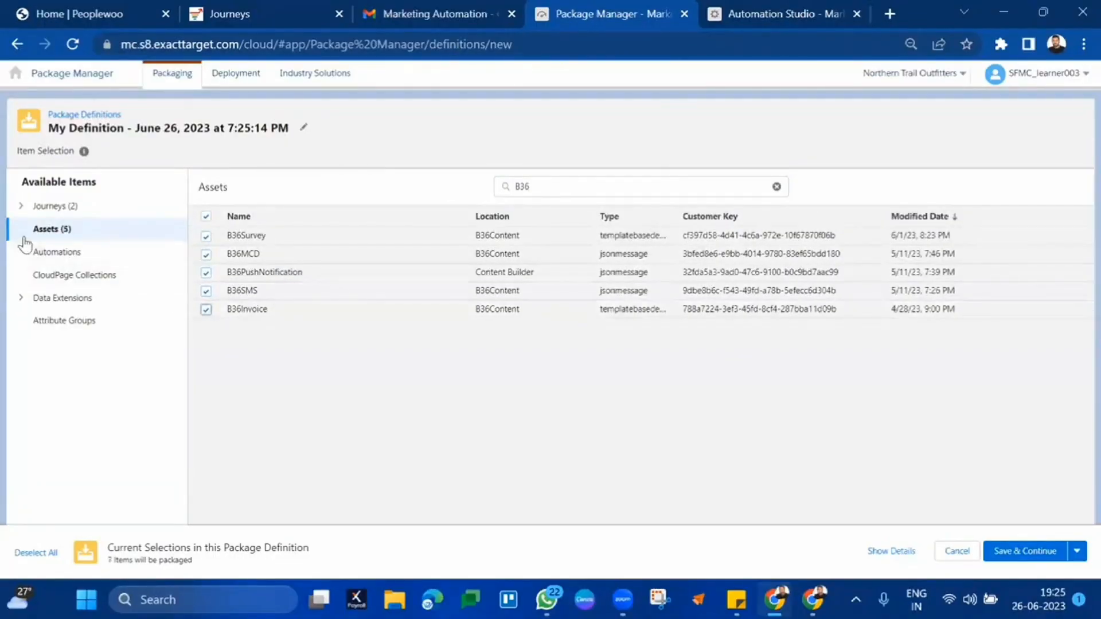
- Search Automations for B36, then return to Assets and search B36 again
click(47, 255)
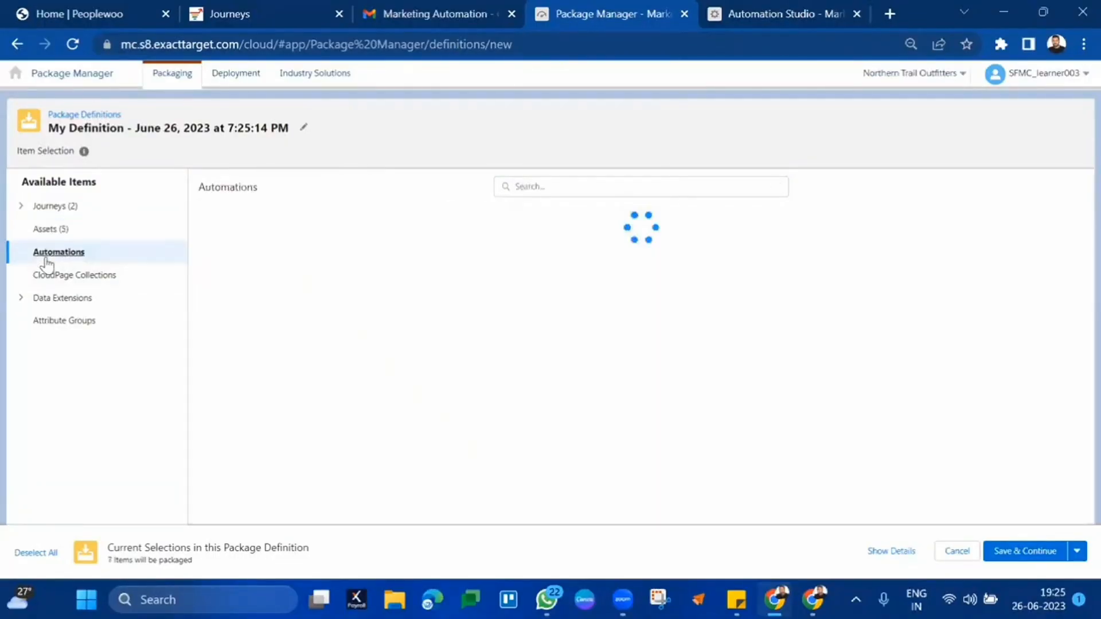
click(558, 188)
text(B36\)
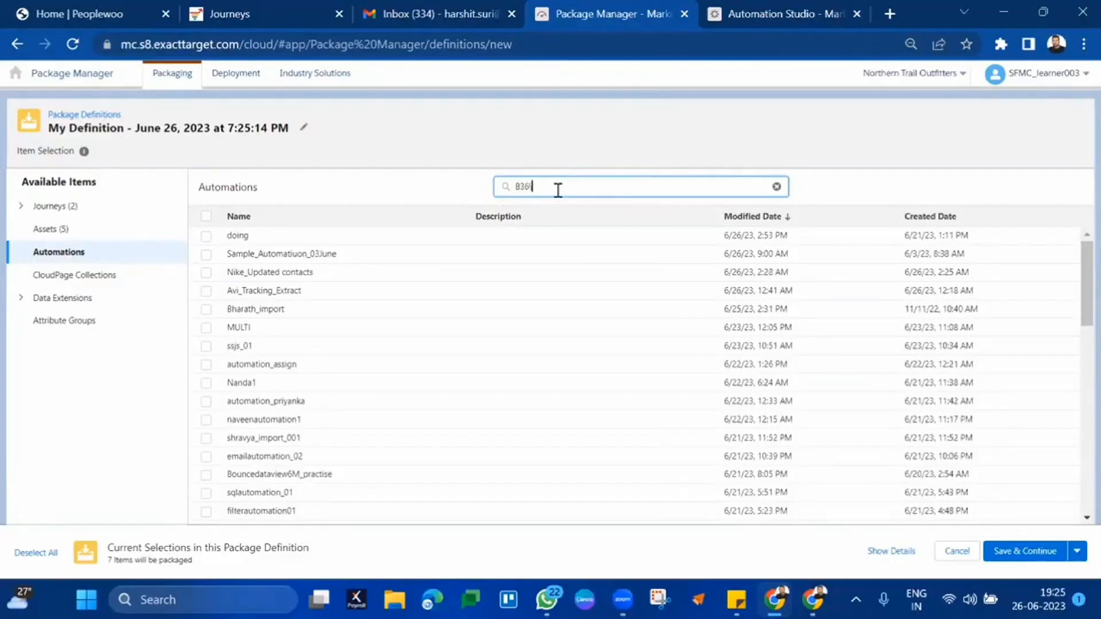
click(52, 236)
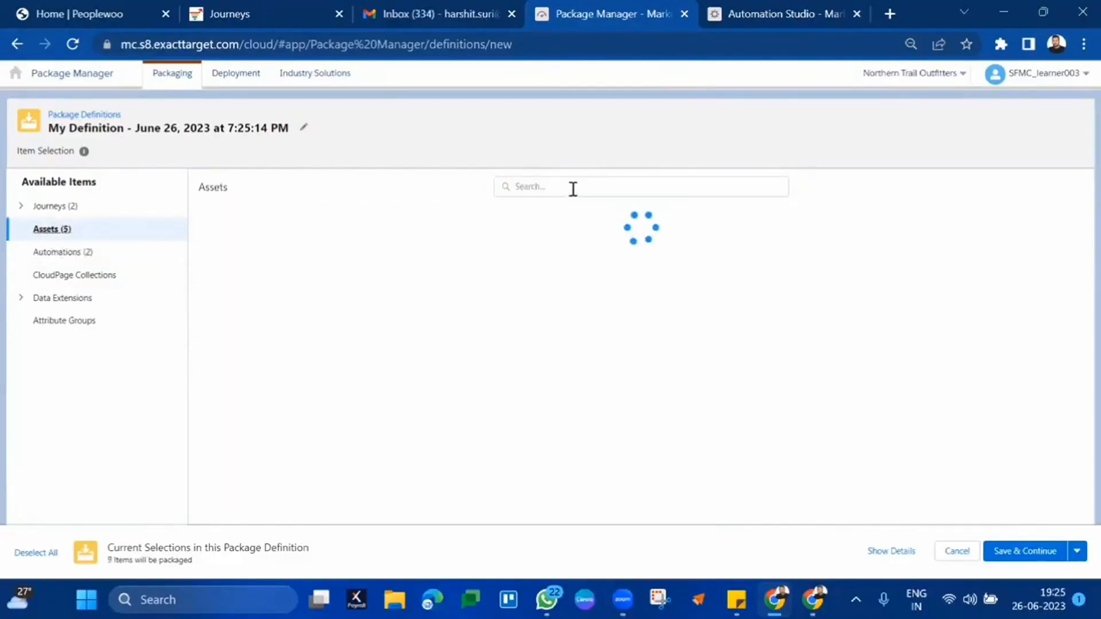
click(573, 189)
text(B36)
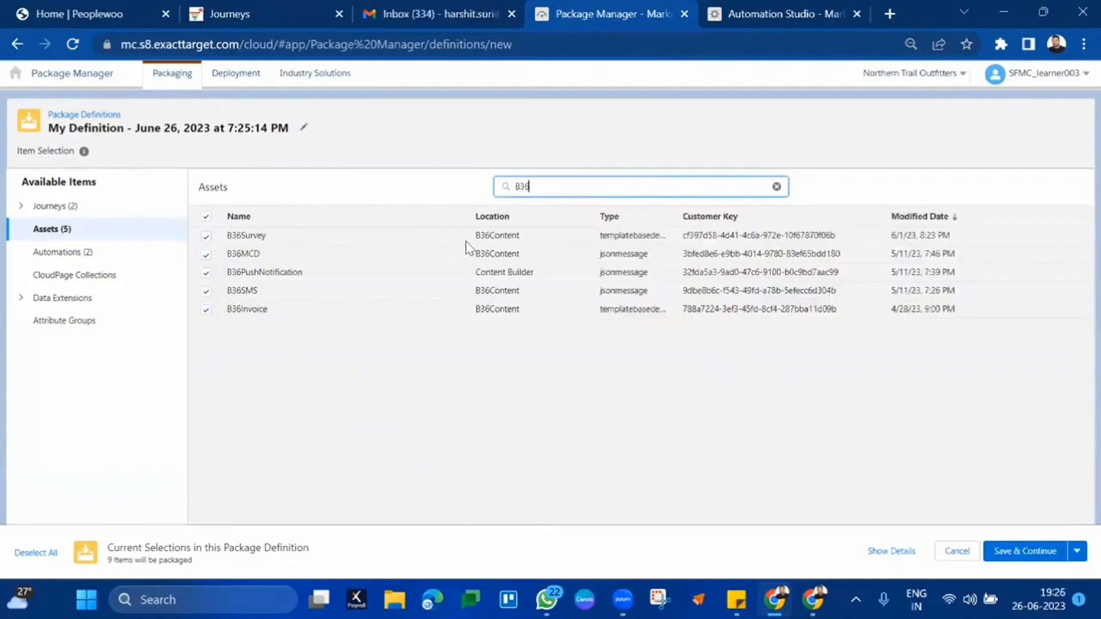
click(615, 235)
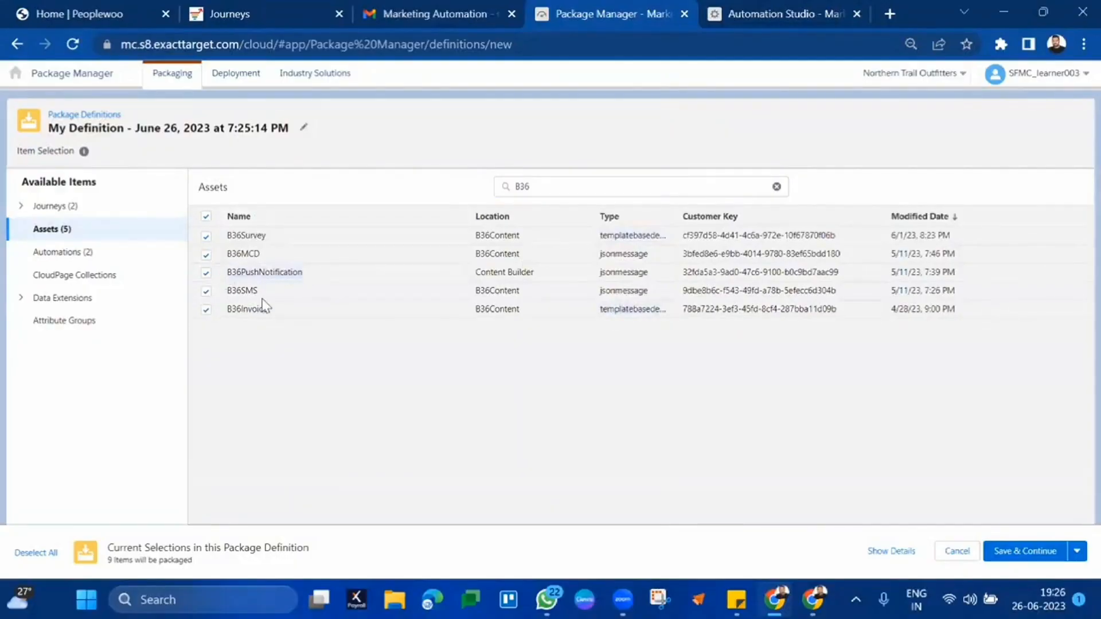
- Add the five B36 data extensions, B36AutoFilterDataExtension through B36Transactions, to the package
click(75, 256)
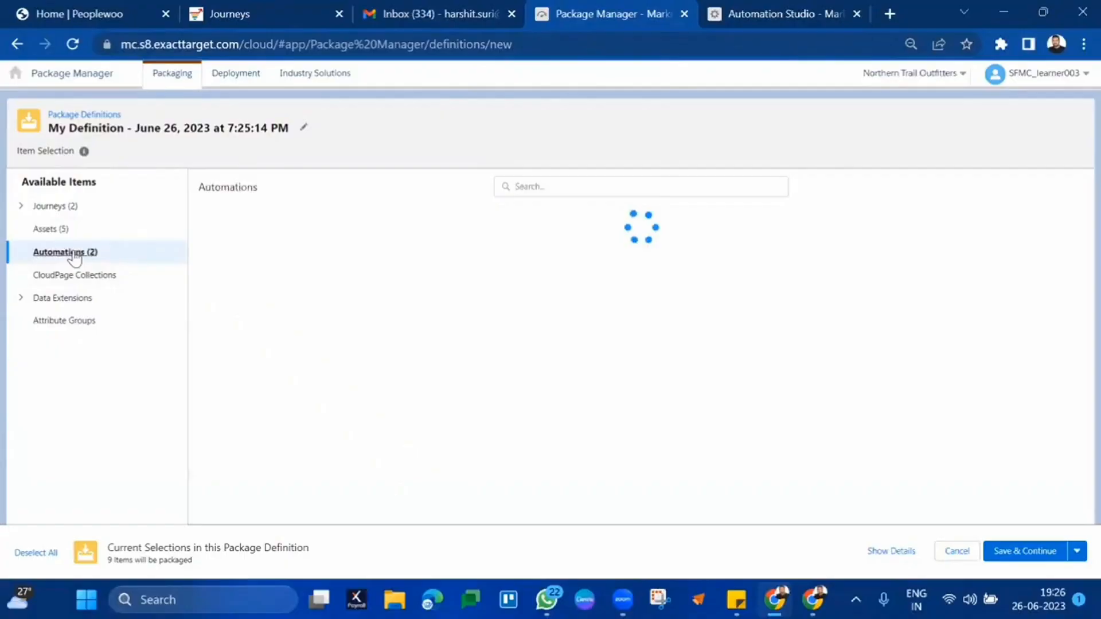
click(516, 187)
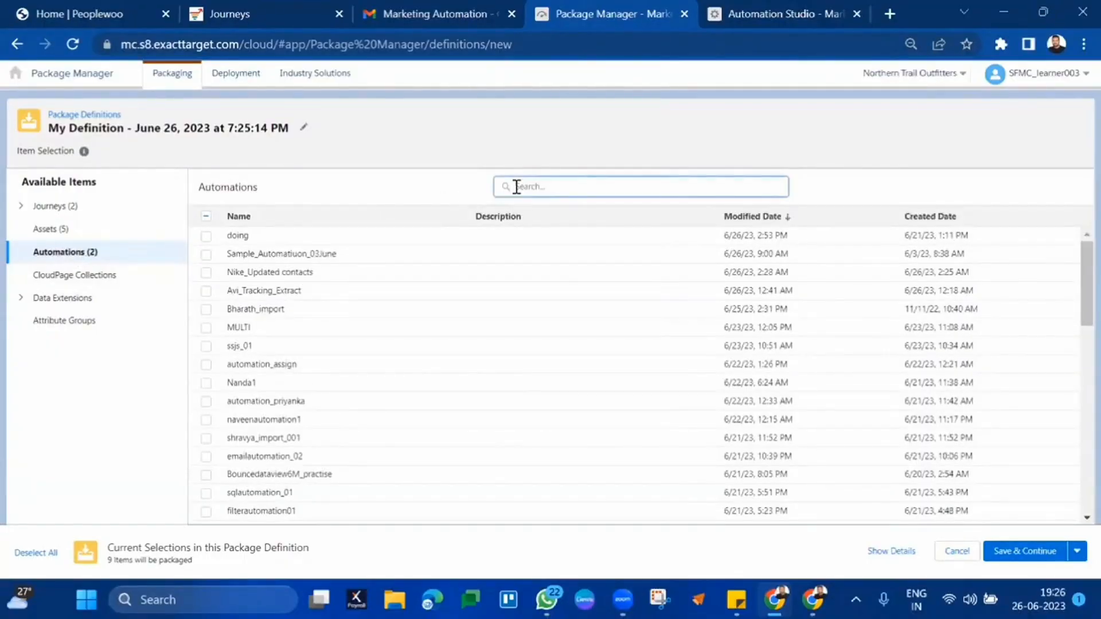
text(336)
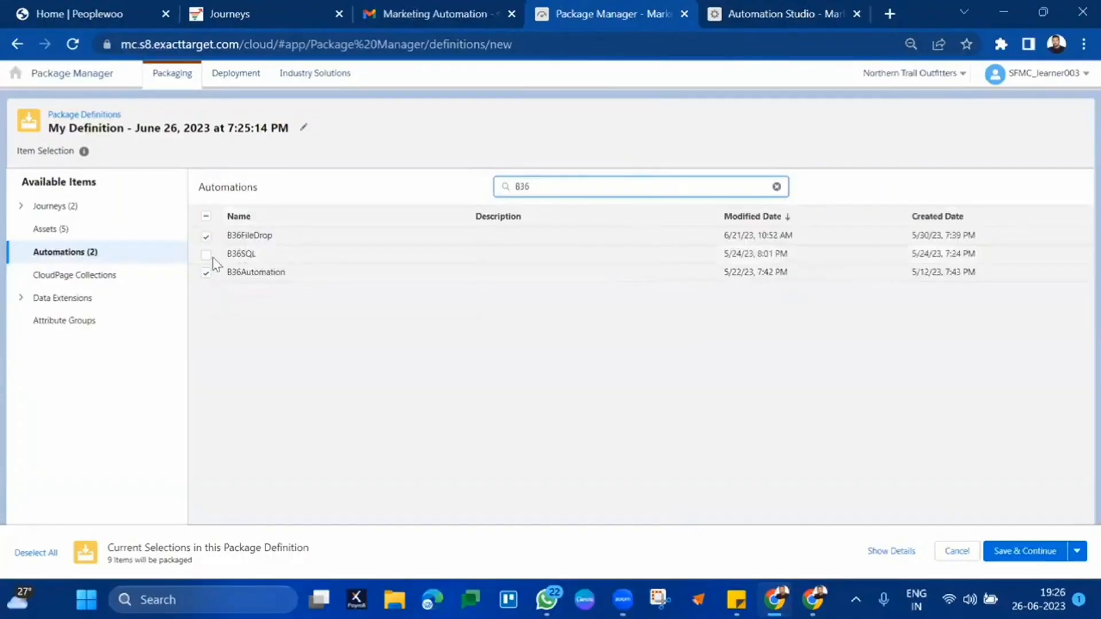
click(58, 298)
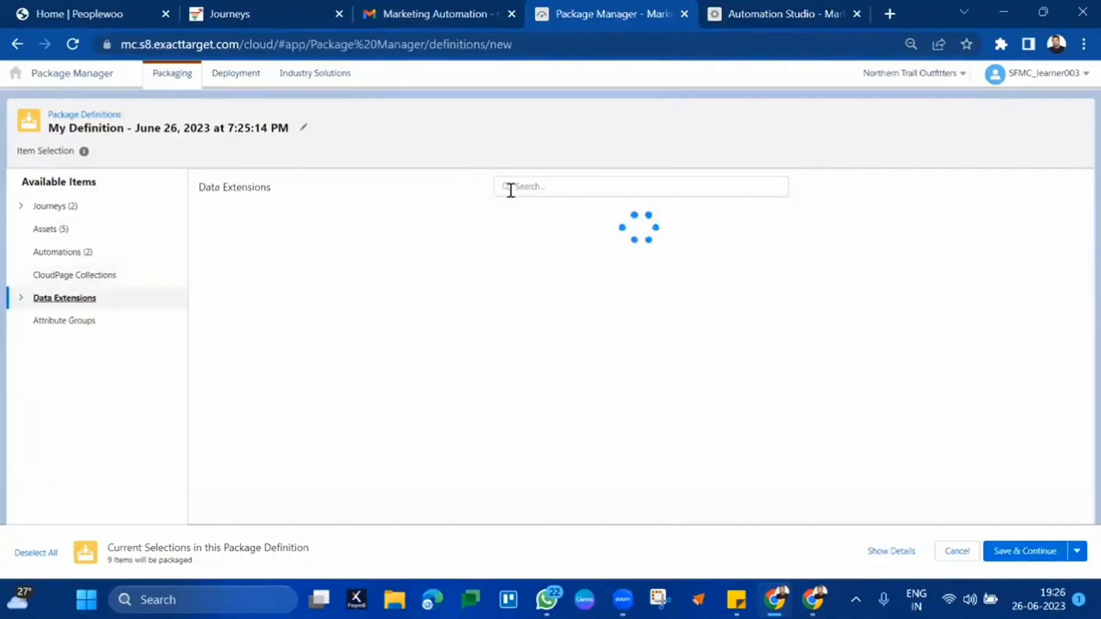
click(554, 192)
text(B36)
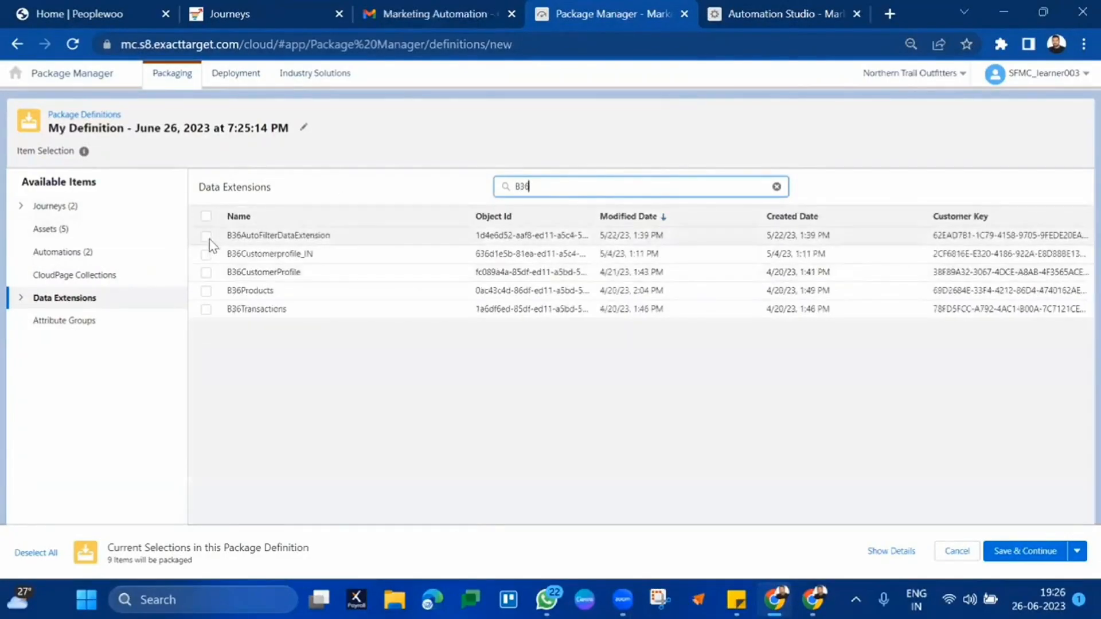
click(205, 236)
click(206, 254)
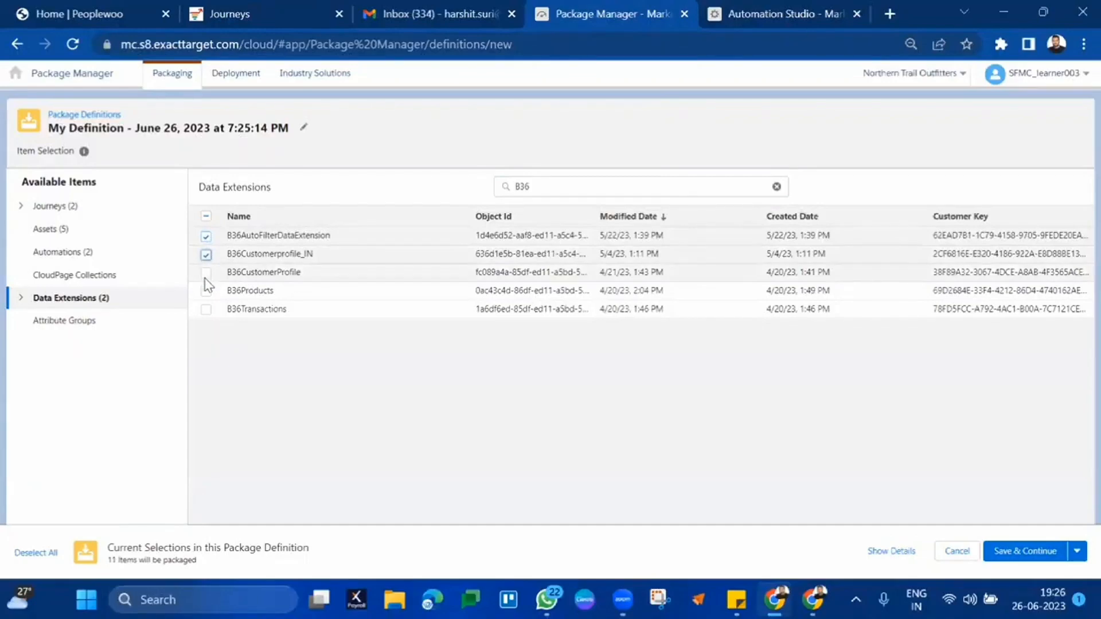
click(206, 274)
click(206, 291)
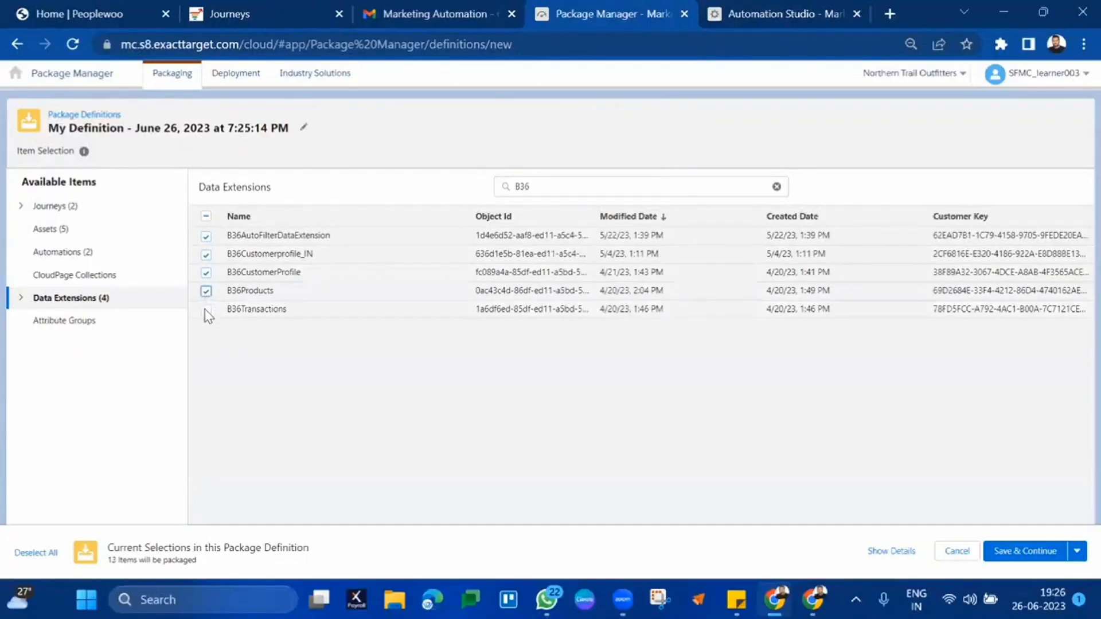
click(206, 309)
- Add B36AttributeGroup and save the 15-item definition
click(113, 321)
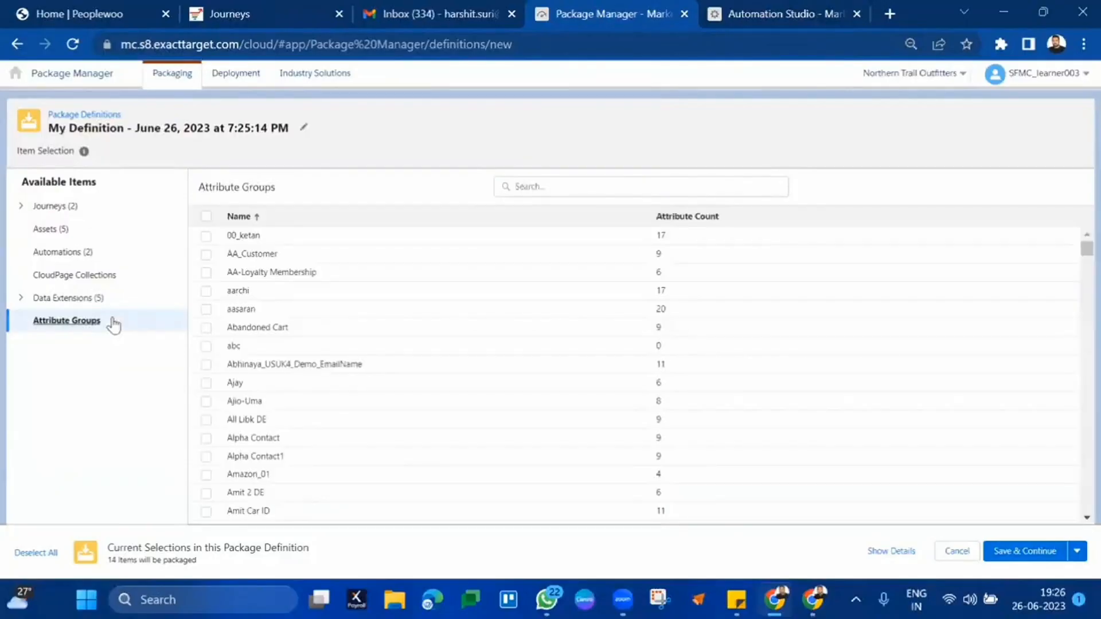
click(588, 191)
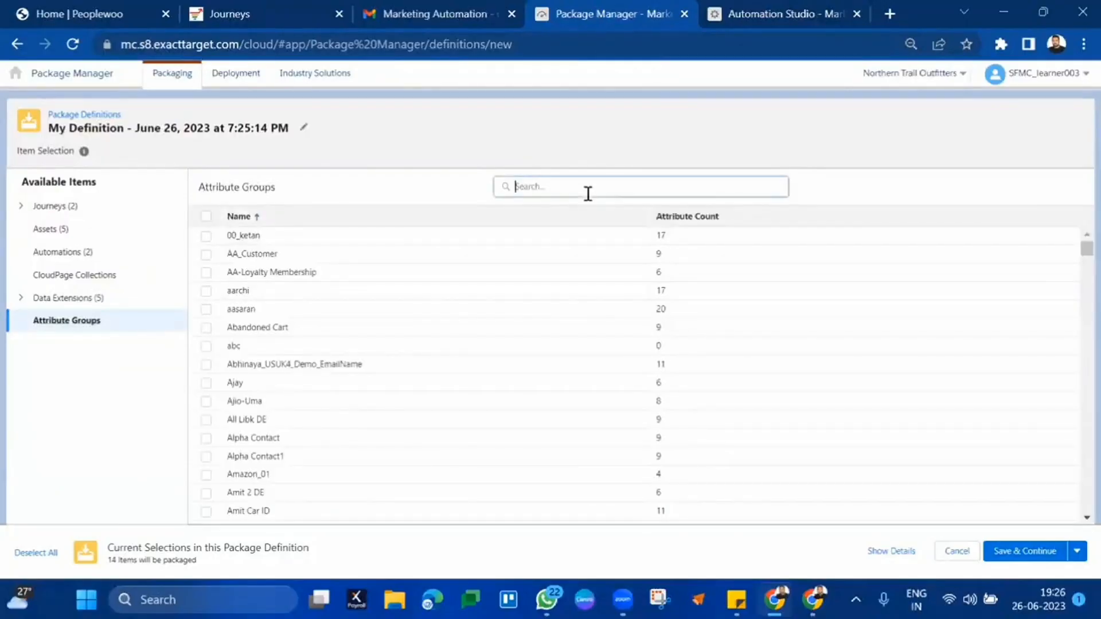
text(B36)
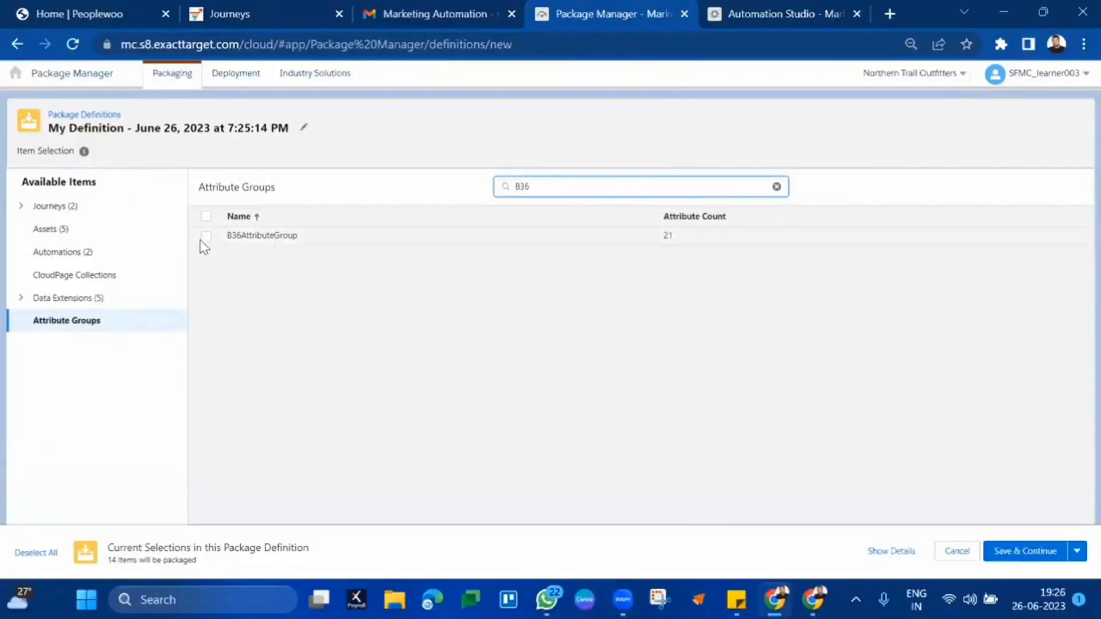
click(201, 236)
click(206, 237)
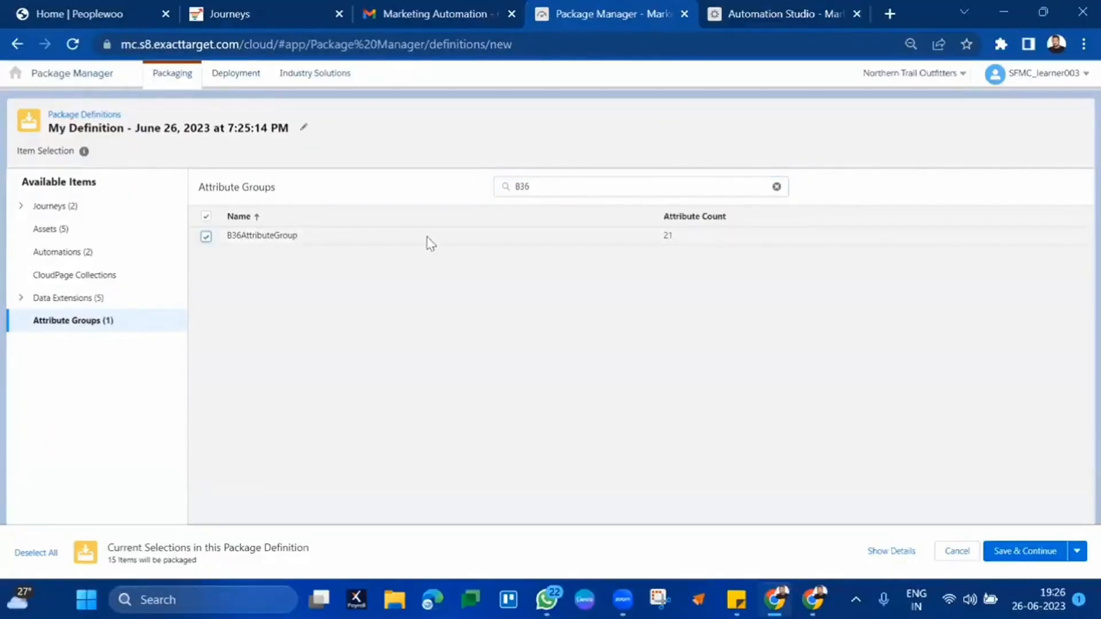
click(1041, 552)
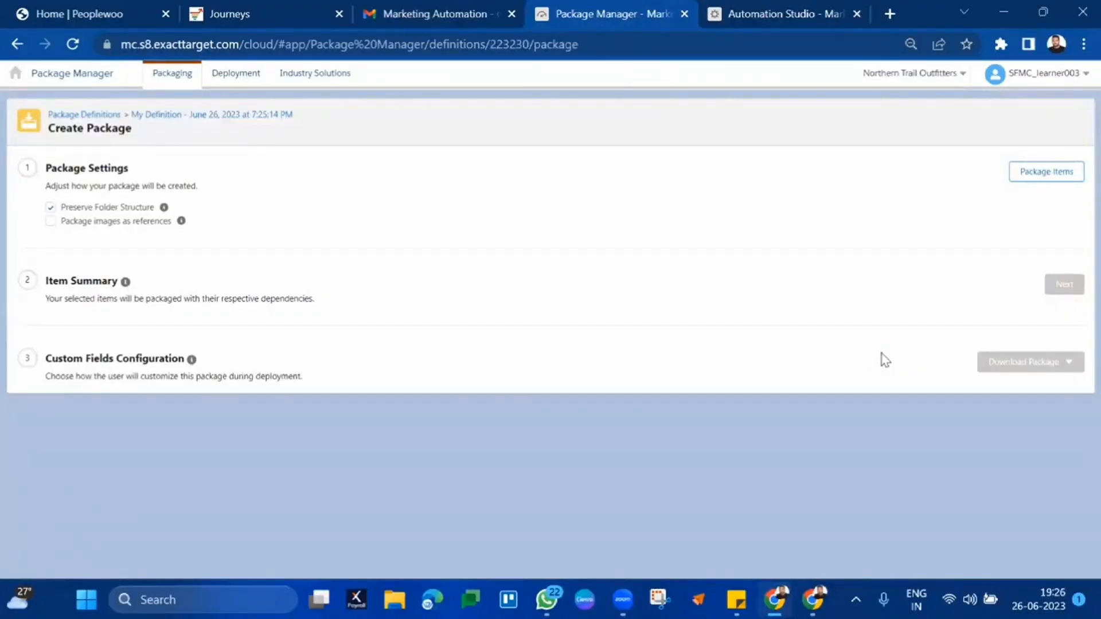
- Package the items, pass the item summary, and download the package as JSON
click(1077, 172)
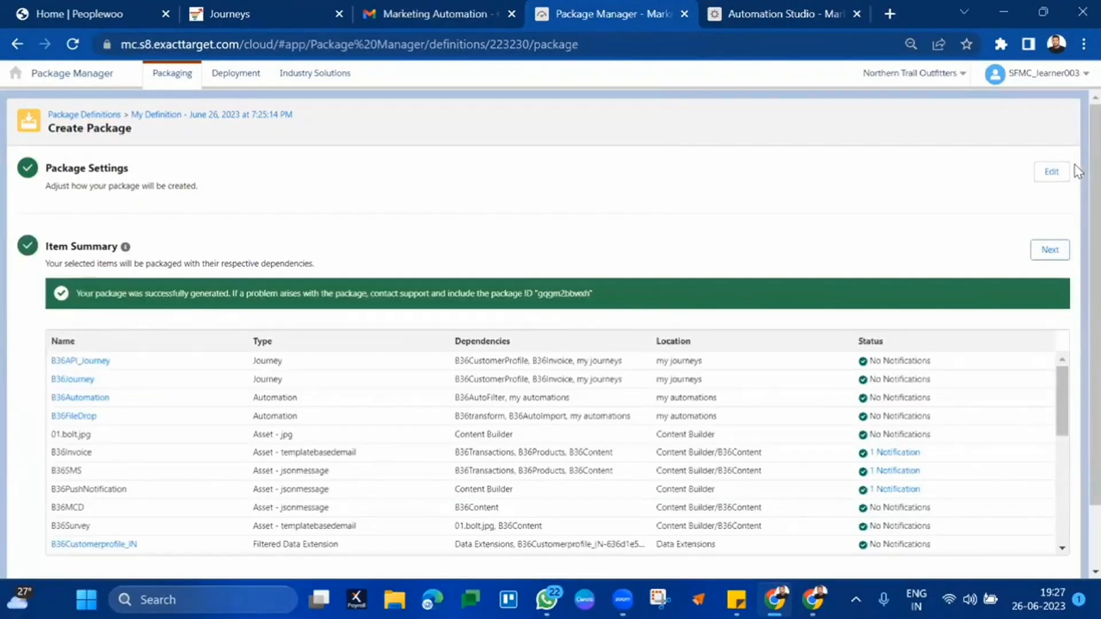
scroll(978, 425, down, 10)
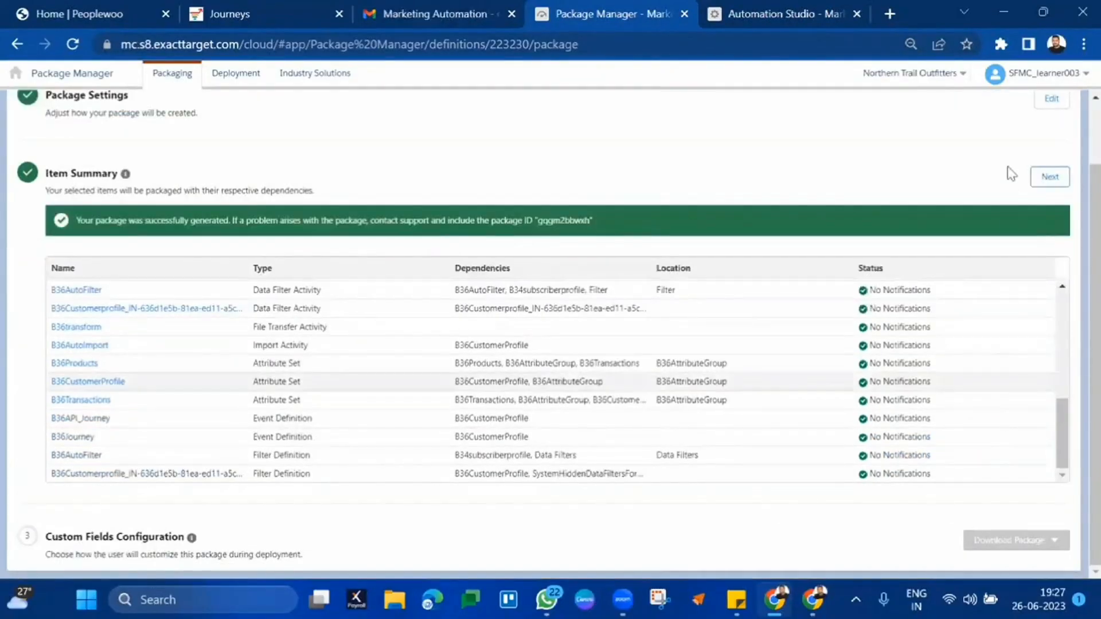
click(1042, 177)
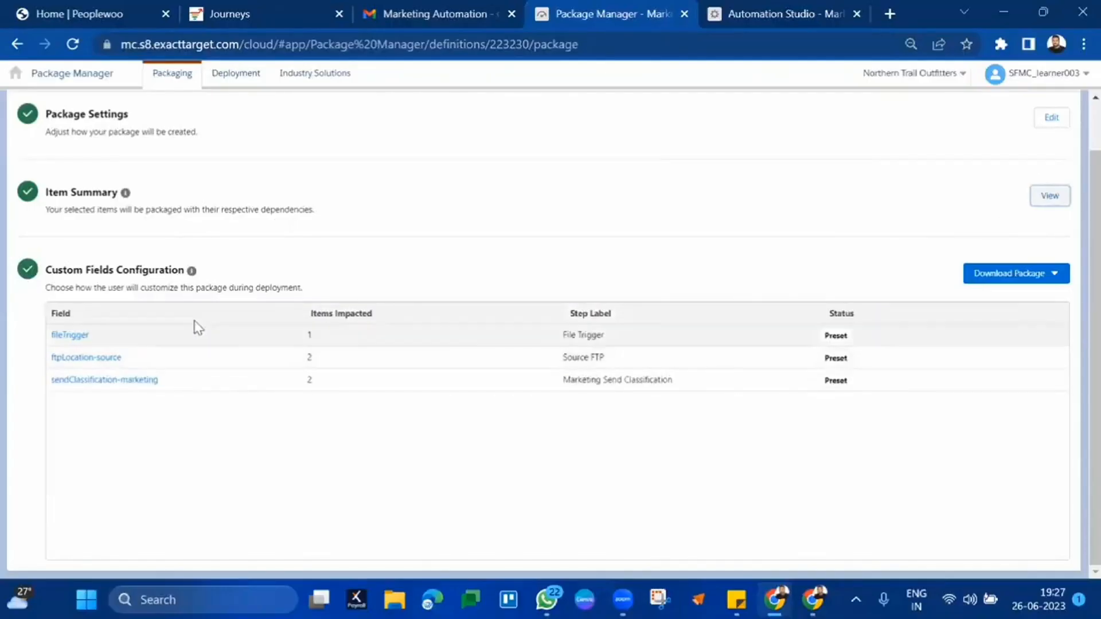
scroll(802, 337, up, 1)
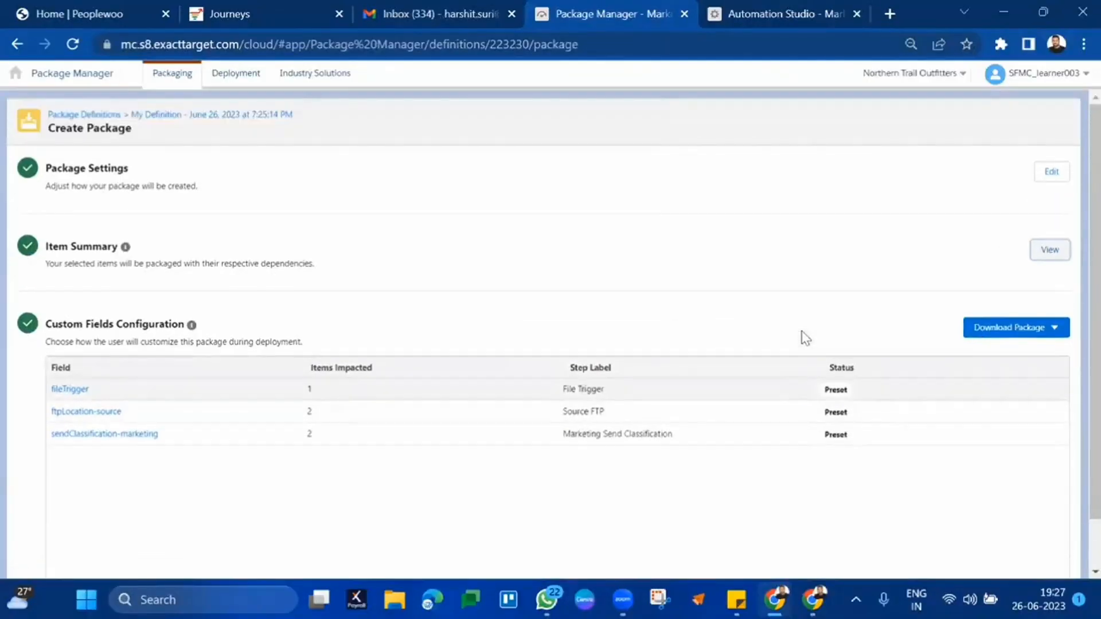
click(1005, 339)
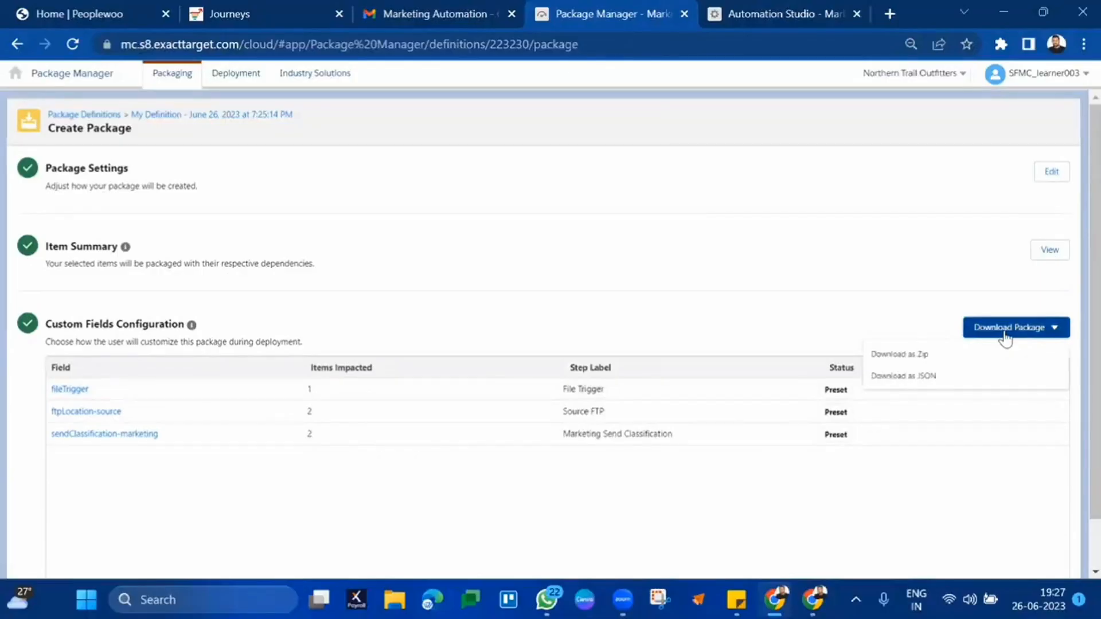
click(953, 379)
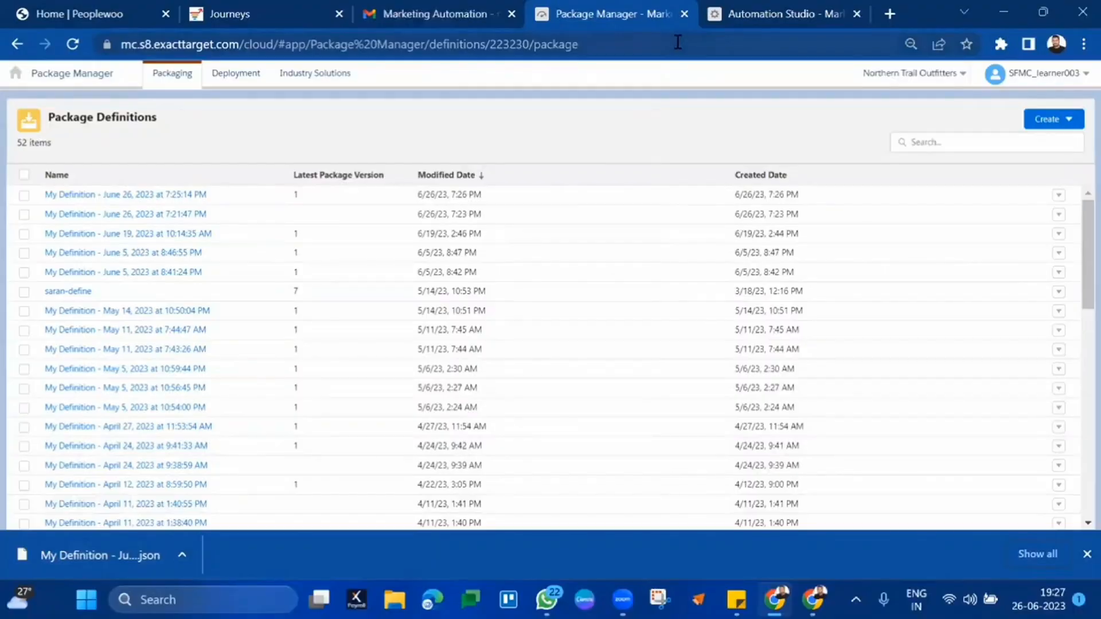
- Reload the Package Manager page and dismiss the welcome popup
click(677, 42)
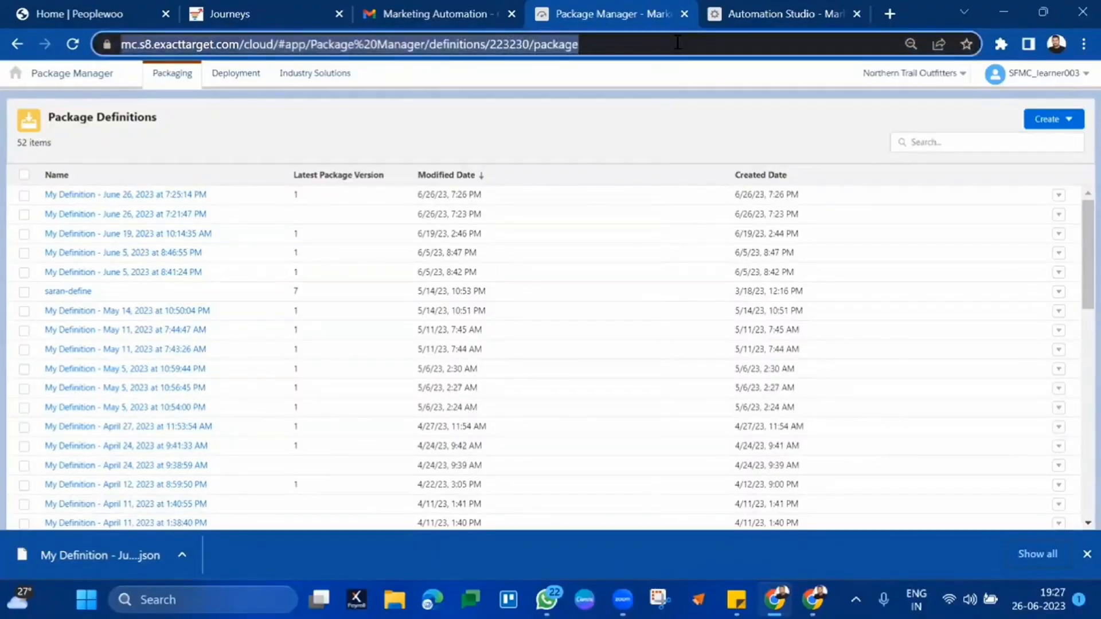
key(Return)
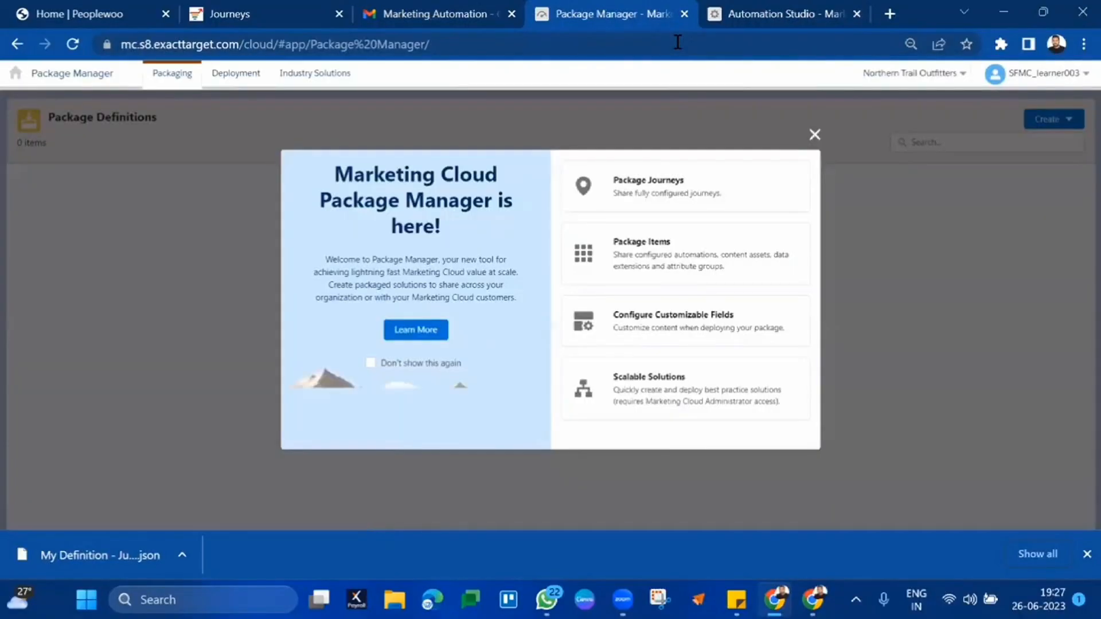
click(813, 135)
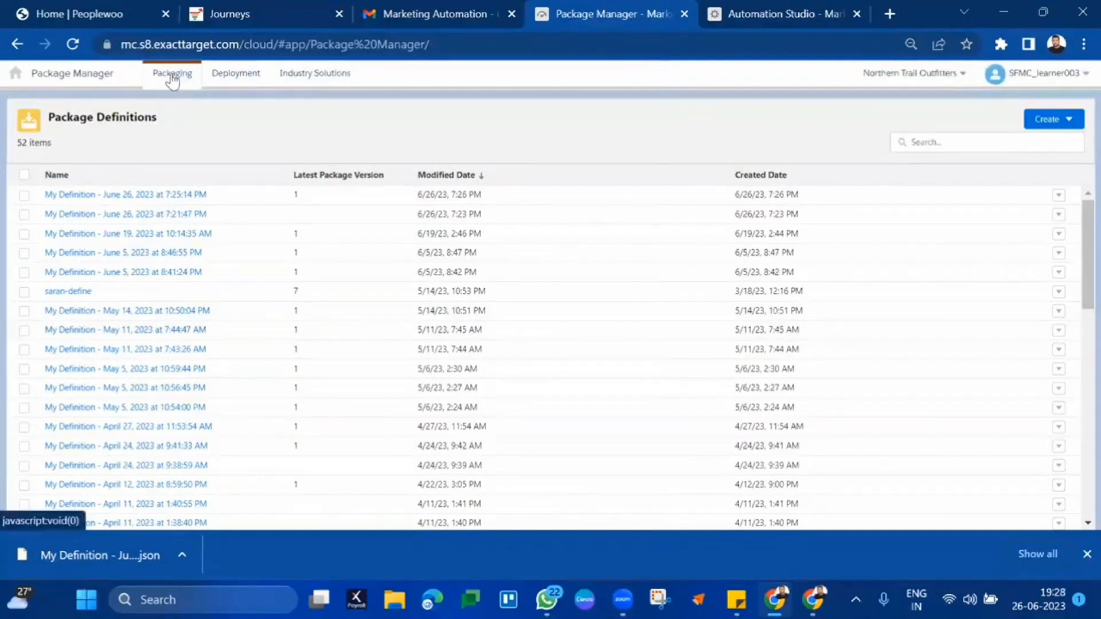
- Start a new deployment and upload the June 26 My Definition package file (7:25:14 PM)
click(172, 79)
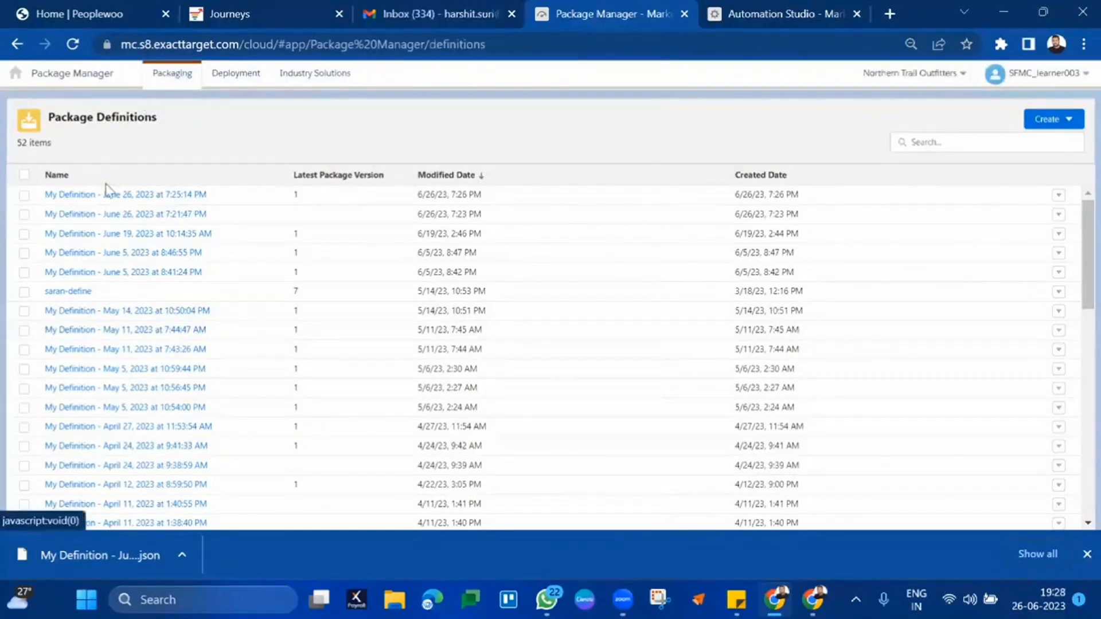
click(251, 79)
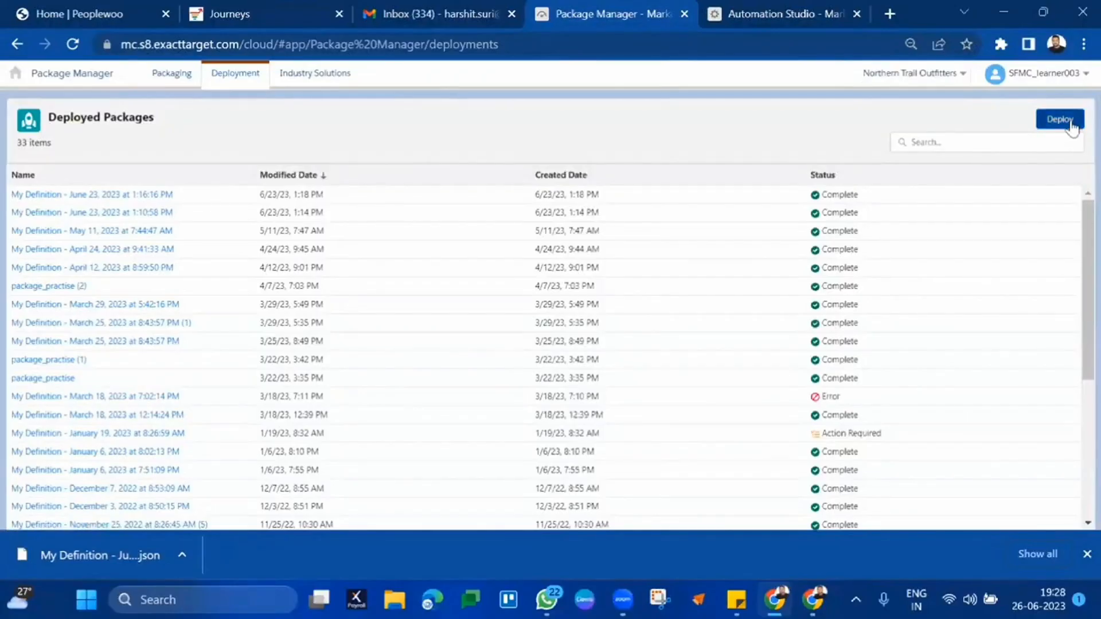
click(1060, 119)
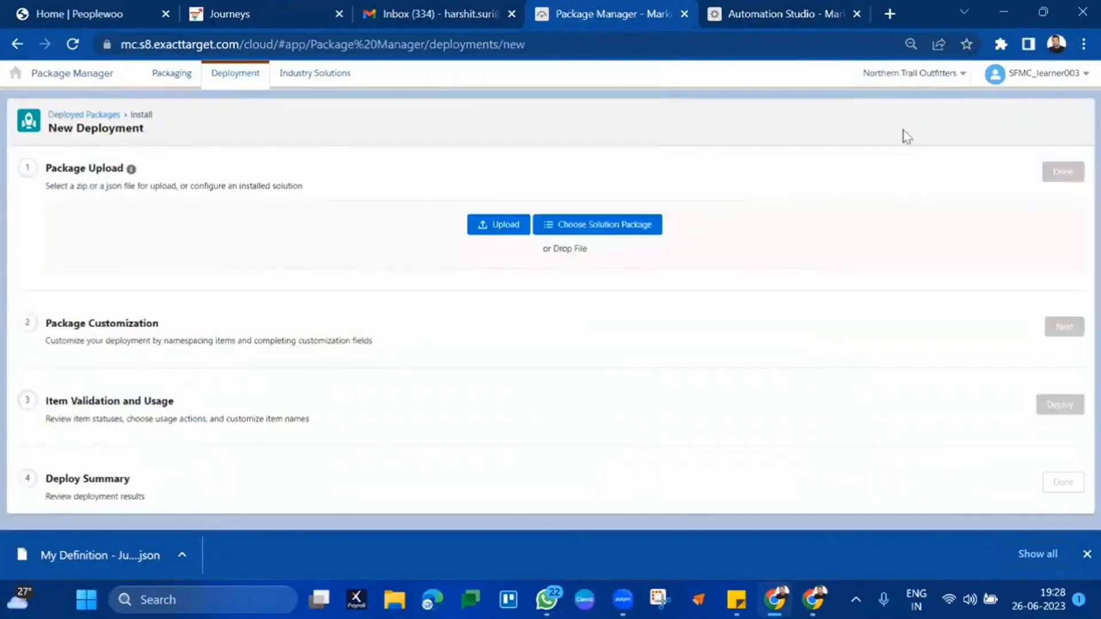
click(506, 223)
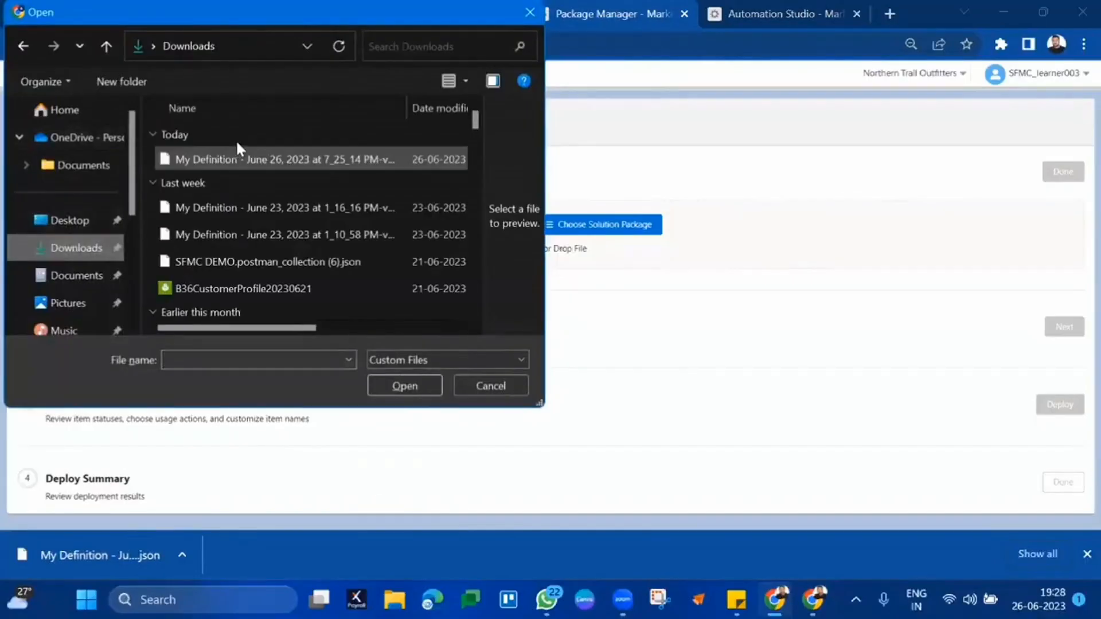
double_click(243, 157)
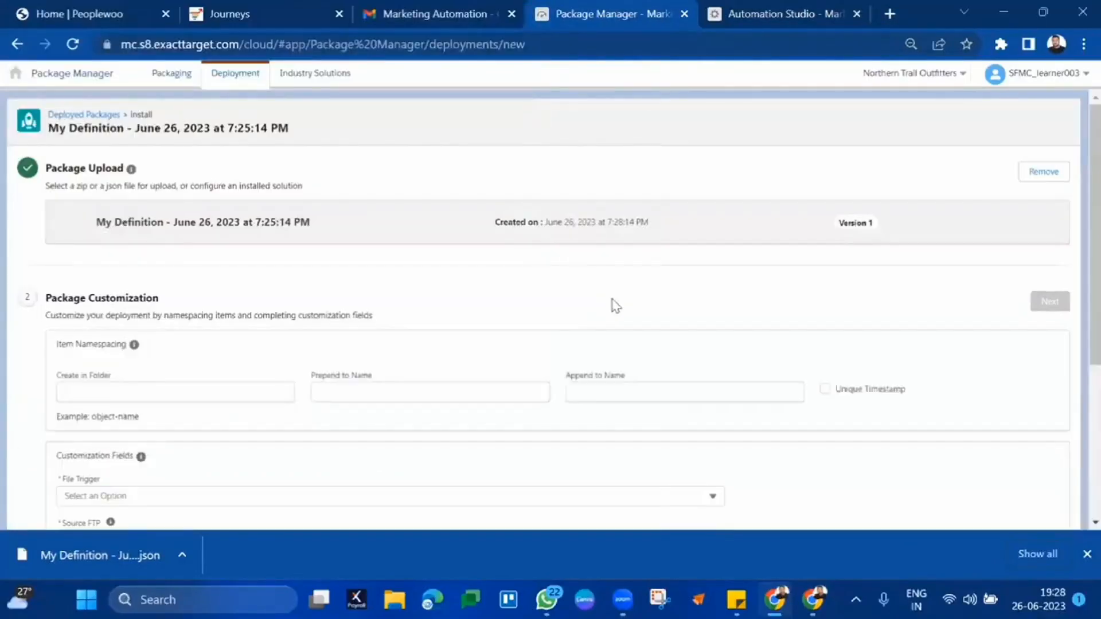
scroll(608, 310, down, 3)
- Enter B36Deployment as the folder for deployed items
click(176, 231)
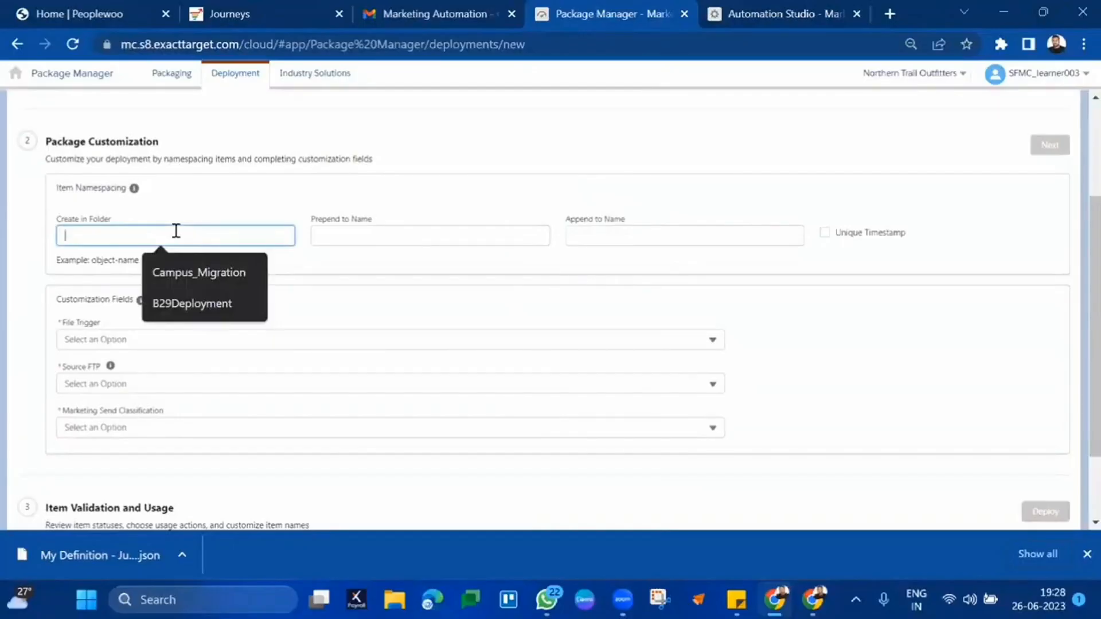
text(B)
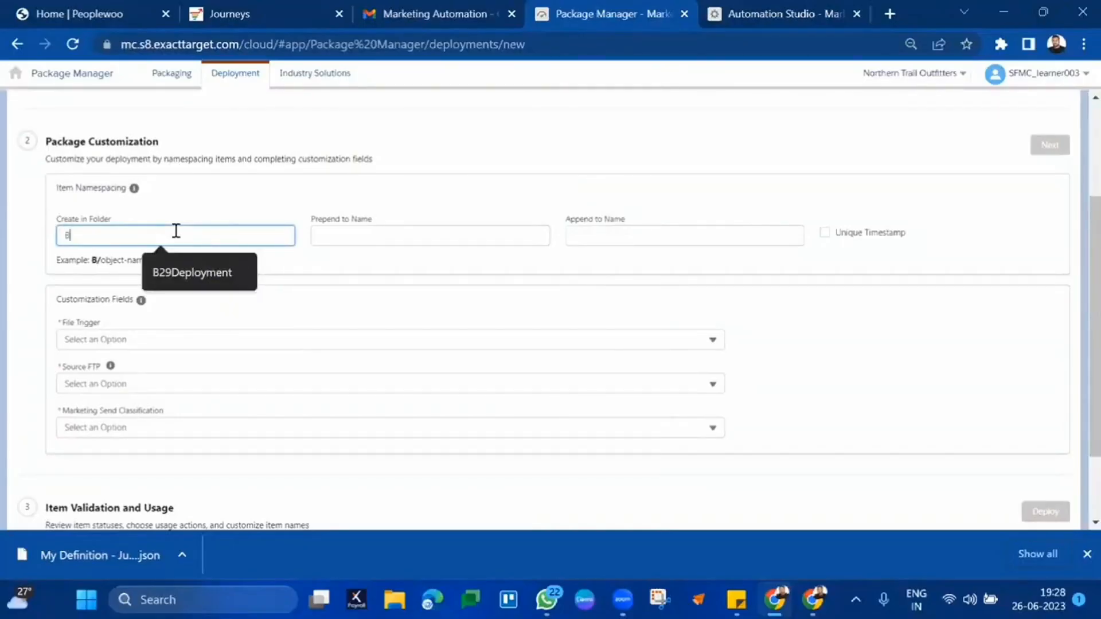
text(36Deployment)
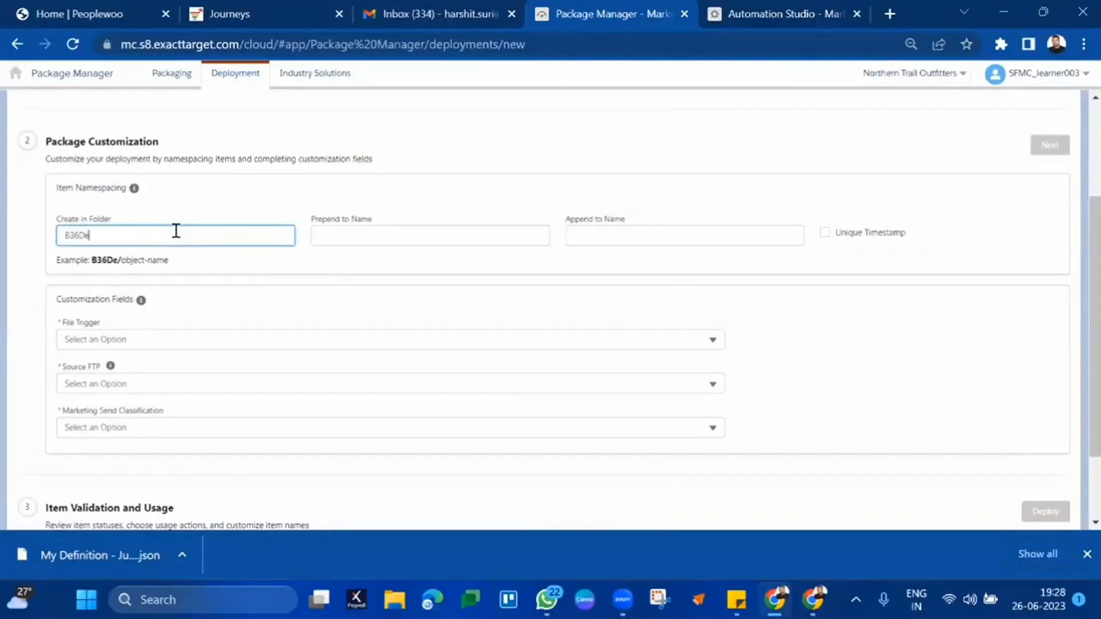
click(402, 257)
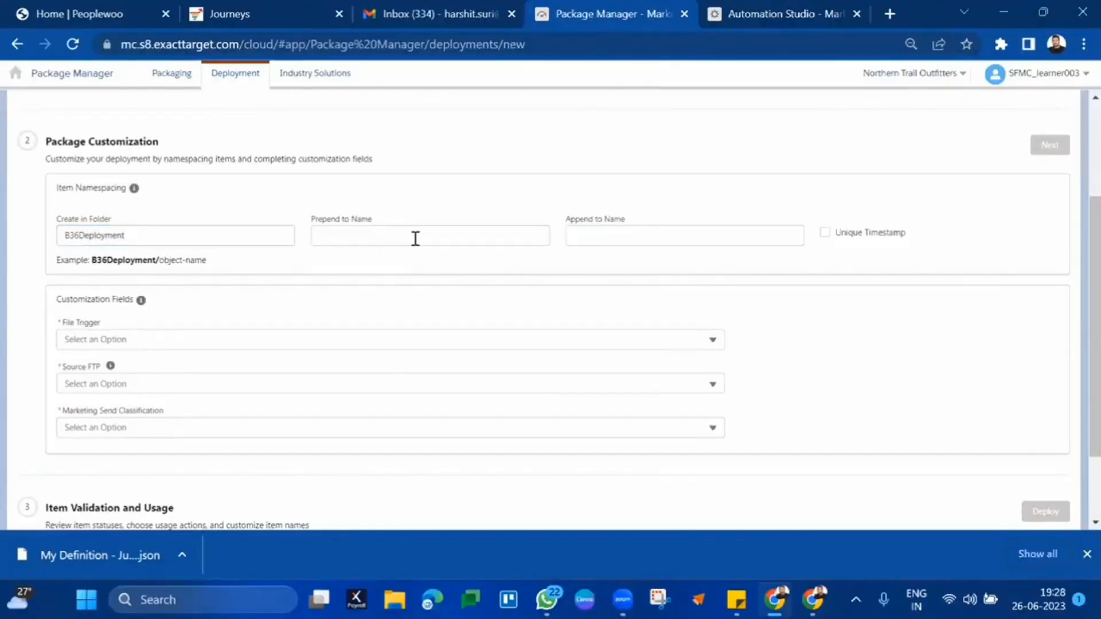
scroll(447, 266, down, 2)
scroll(448, 267, up, 5)
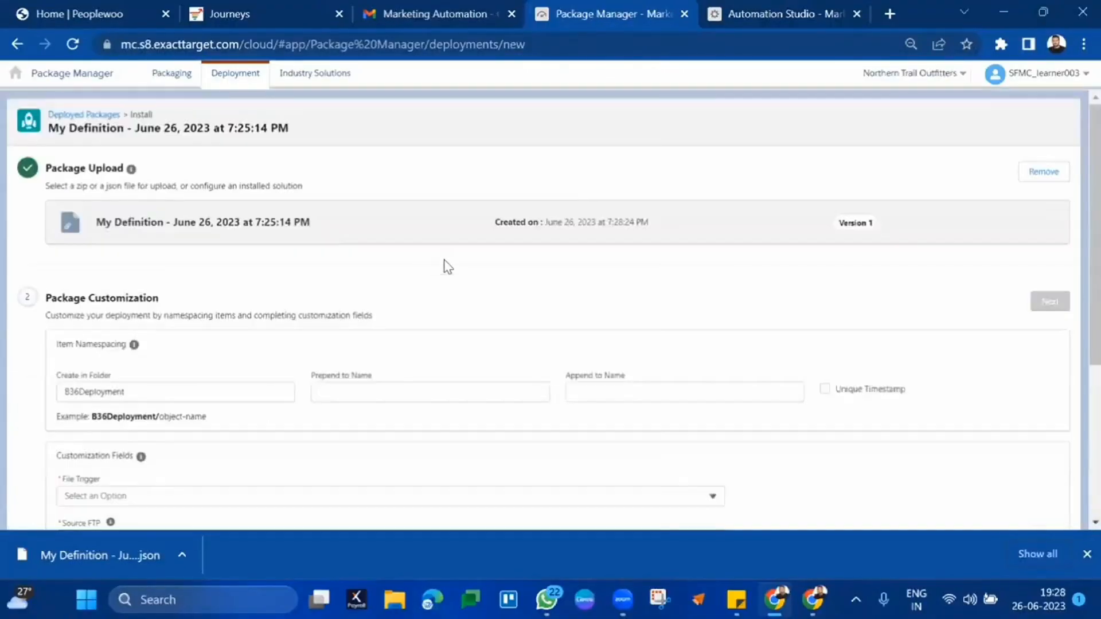
scroll(448, 266, down, 5)
- Set the File Trigger to import
click(423, 236)
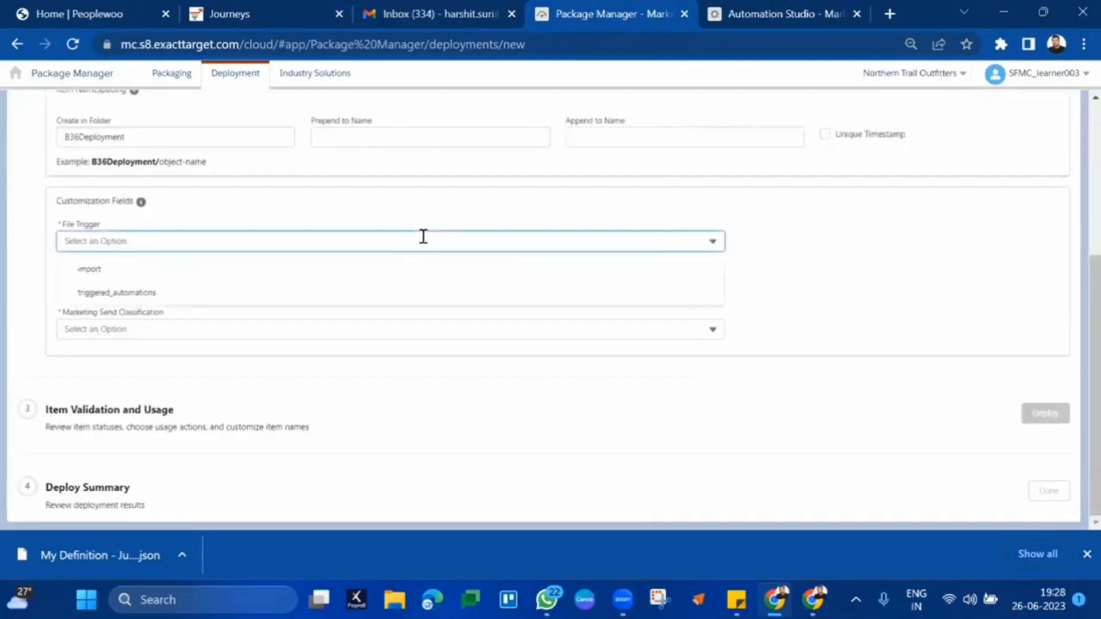
click(392, 267)
click(369, 281)
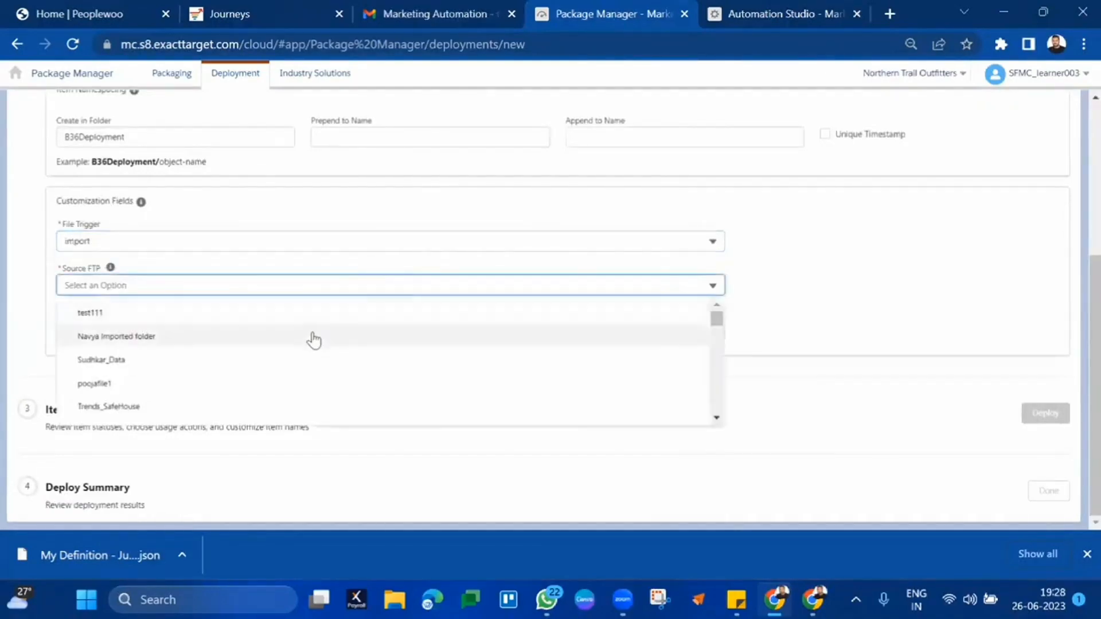
scroll(301, 376, down, 5)
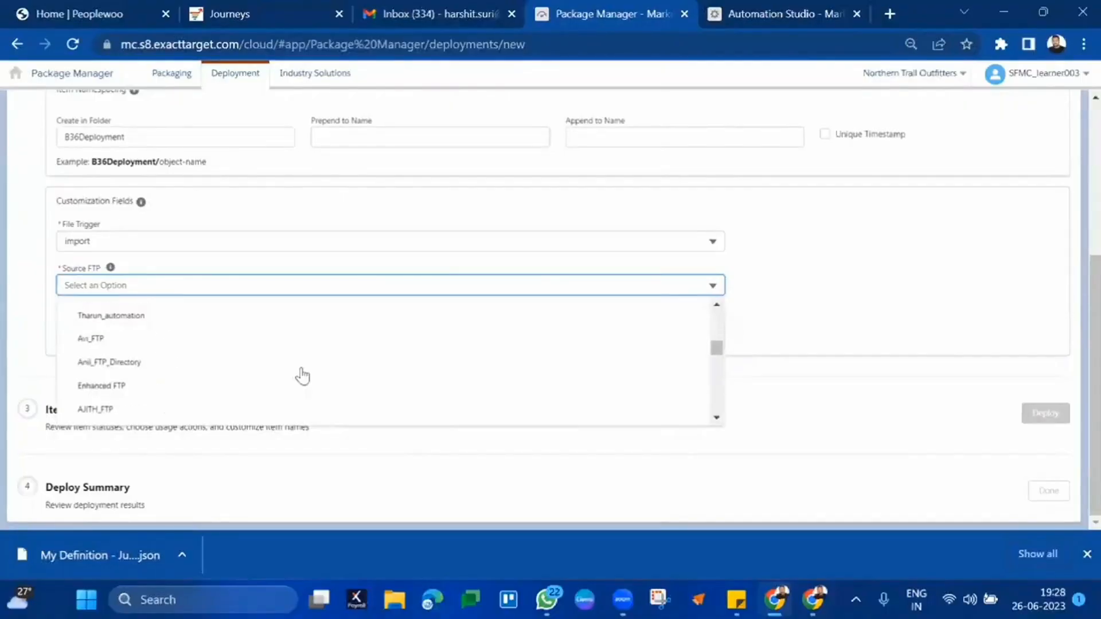
click(281, 218)
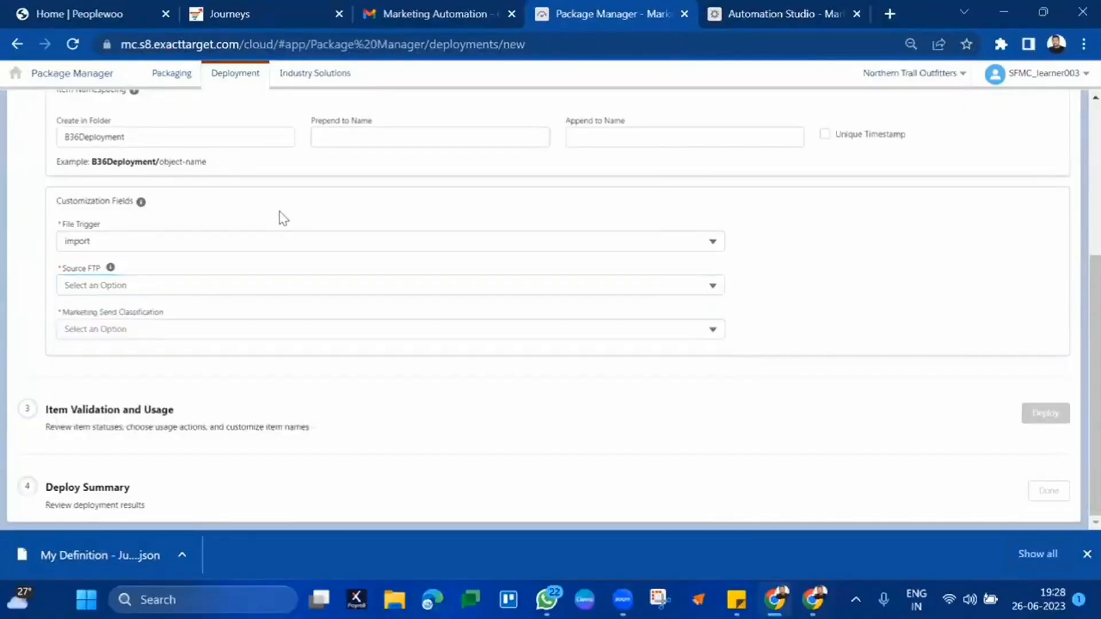
scroll(281, 218, up, 1)
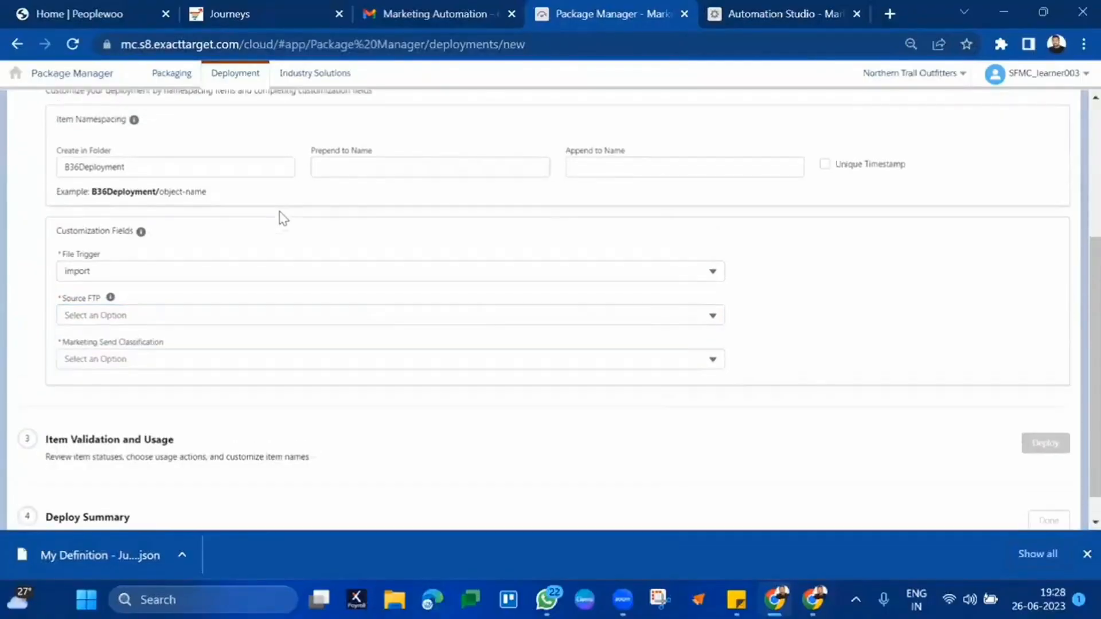
click(86, 253)
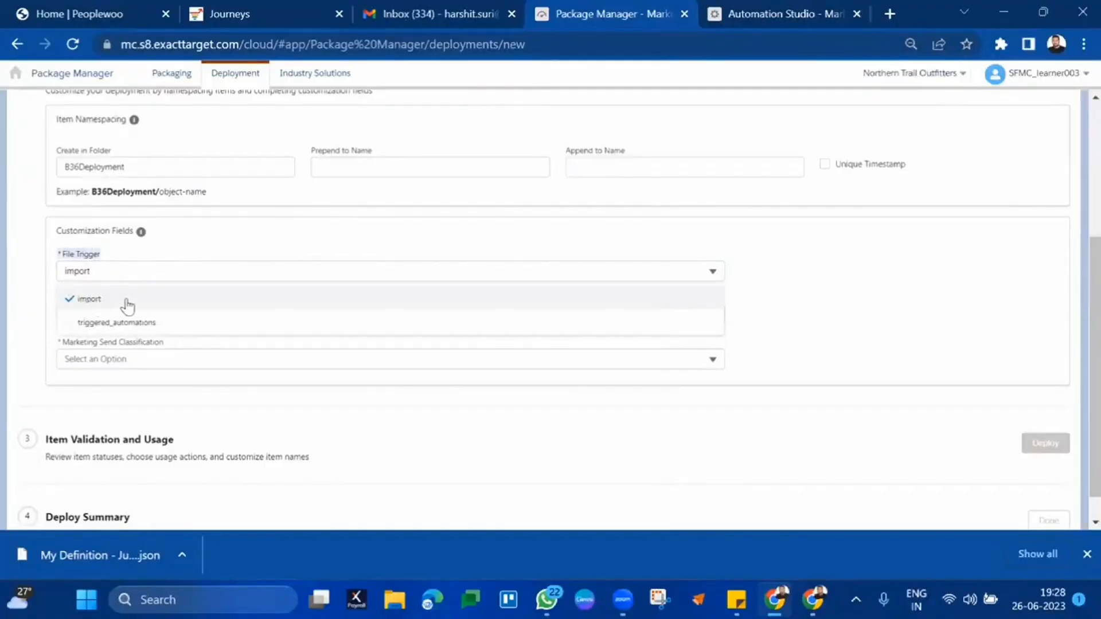
click(241, 230)
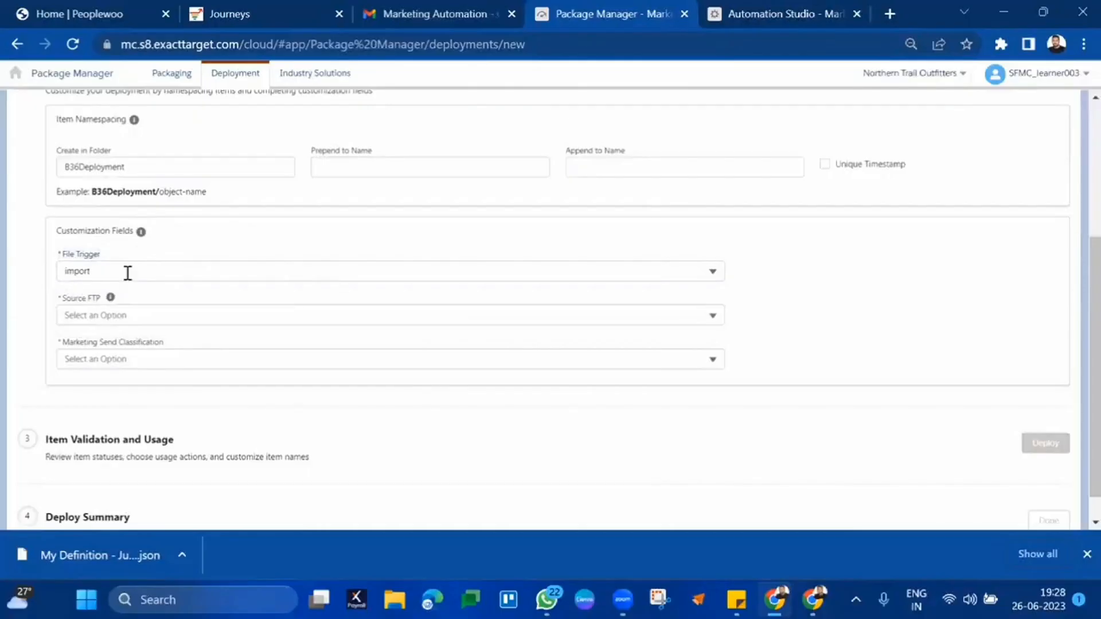
scroll(287, 300, down, 1)
- Choose ExactTarget Enhanced FTPP as the Source FTP
click(298, 281)
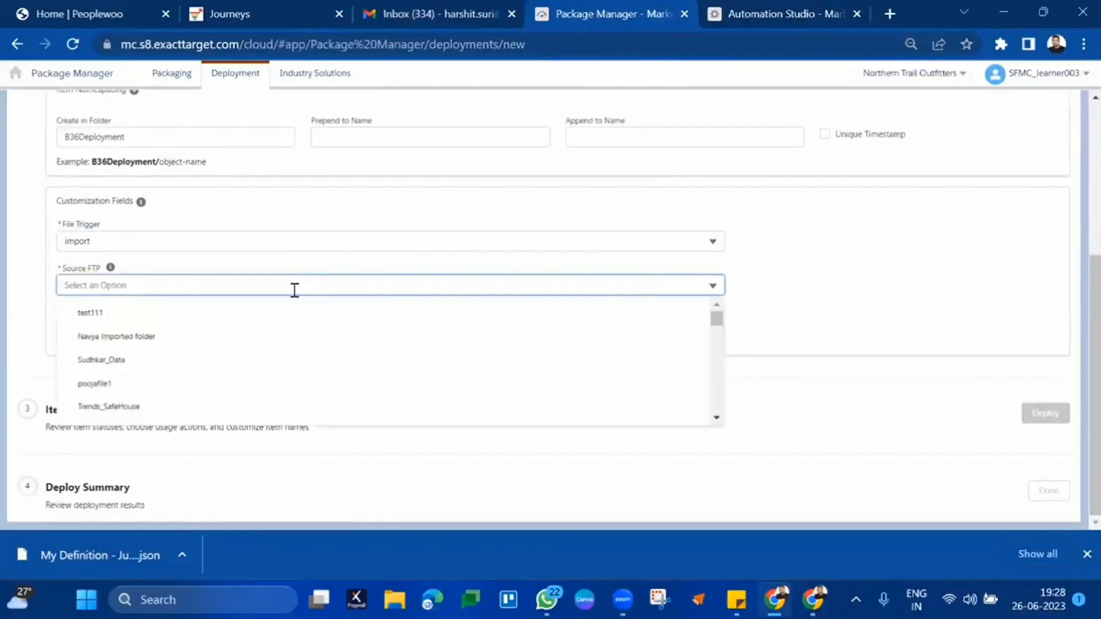
scroll(252, 388, down, 3)
scroll(255, 391, down, 10)
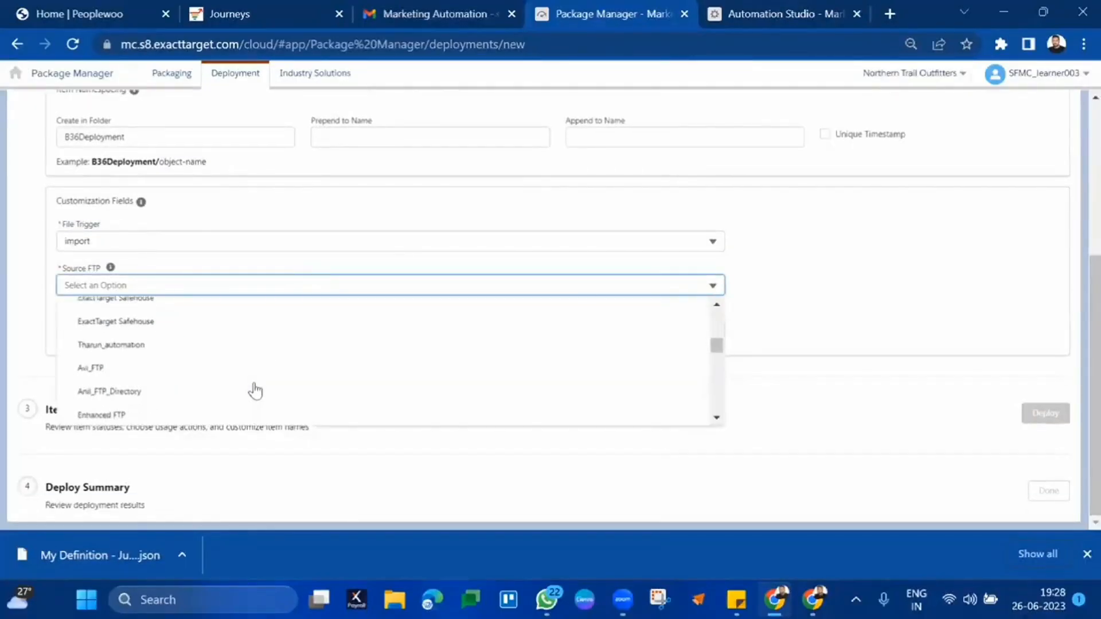
scroll(256, 391, down, 6)
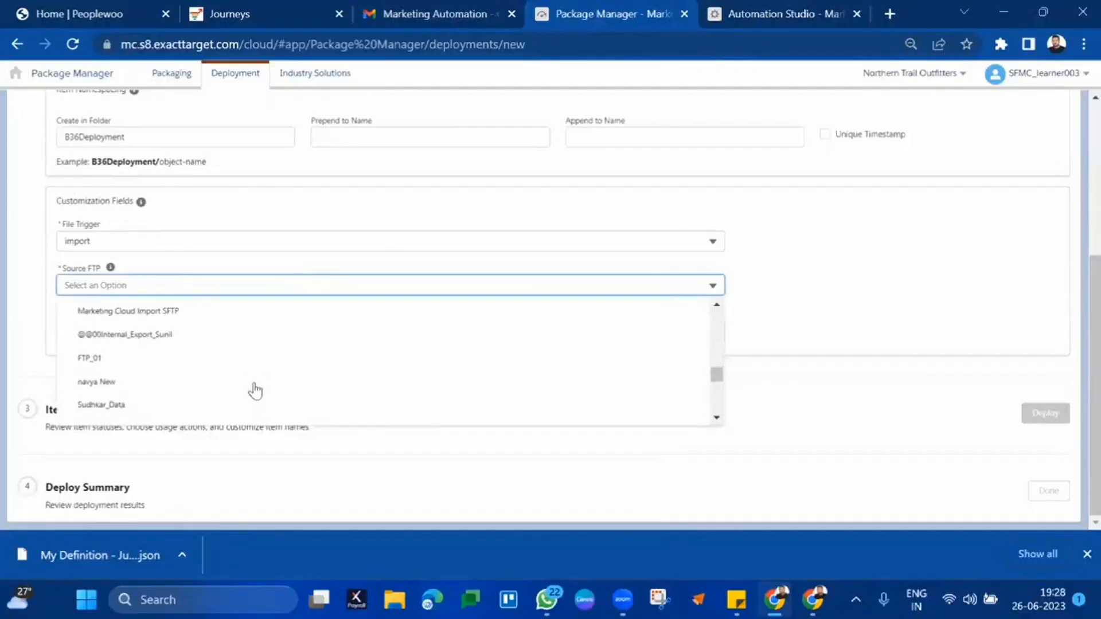
scroll(256, 391, up, 1)
scroll(256, 391, down, 5)
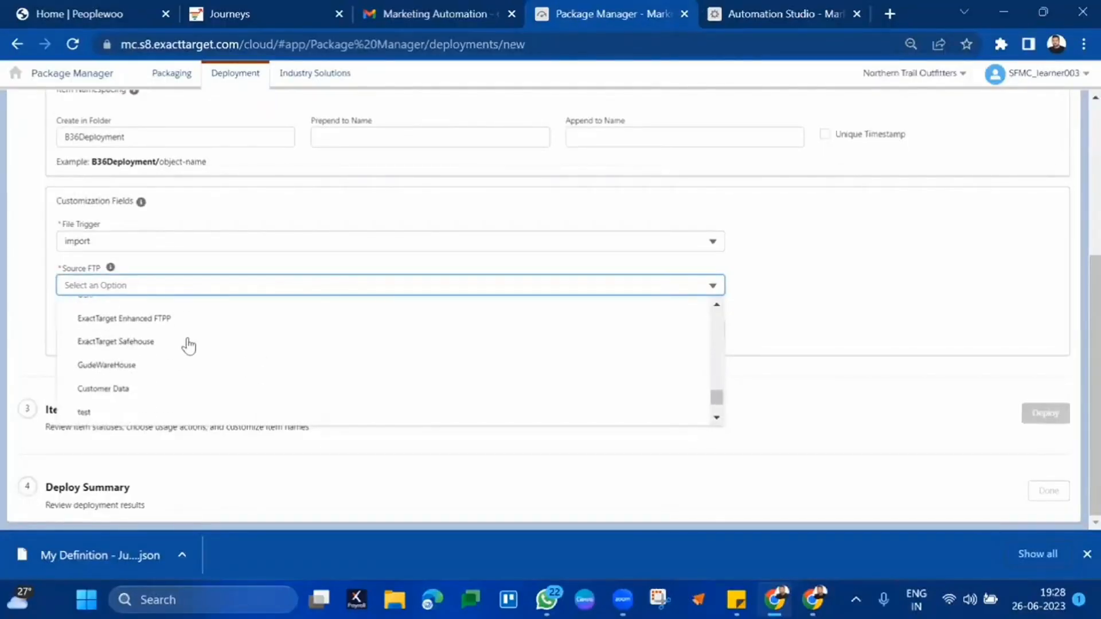
click(144, 319)
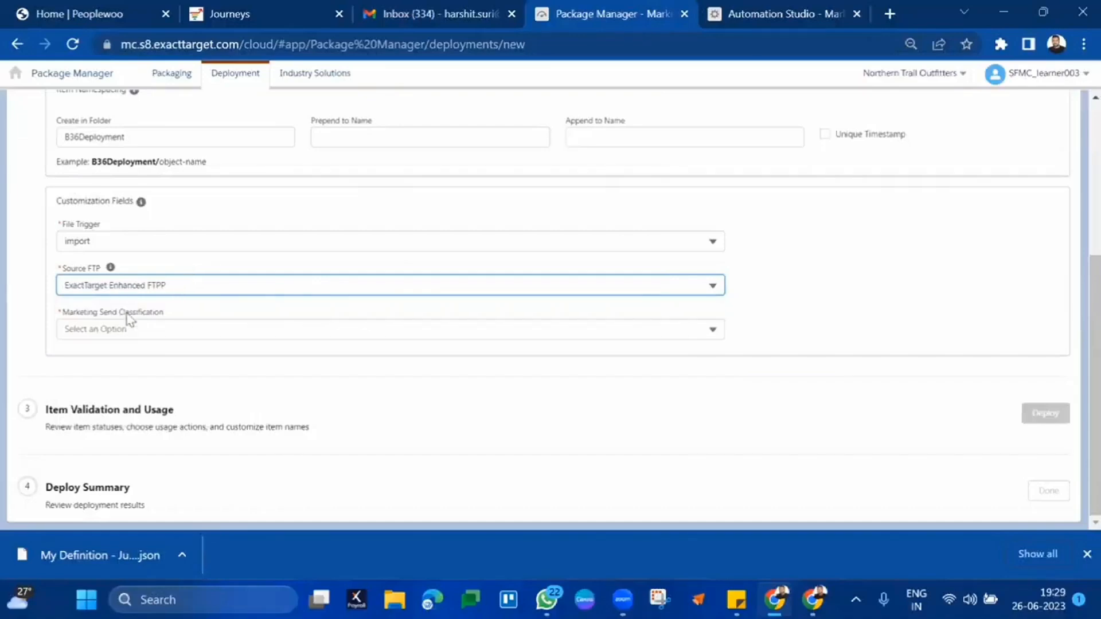
- Choose B36SendClassification as the Marketing Send Classification and finish the customization
click(139, 324)
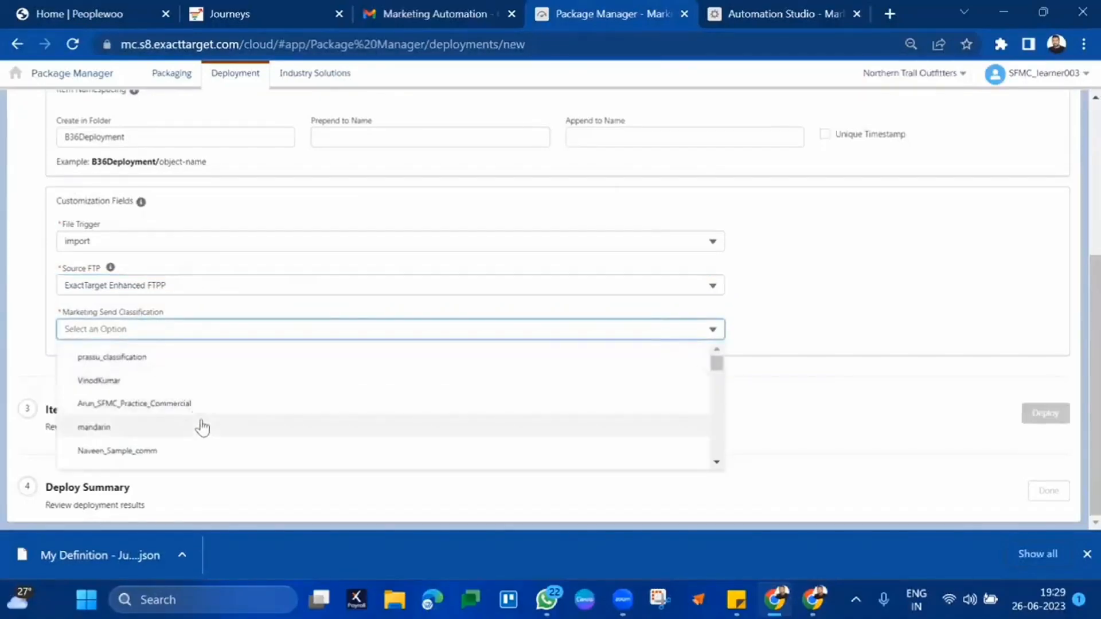
scroll(201, 426, down, 2)
scroll(202, 427, down, 2)
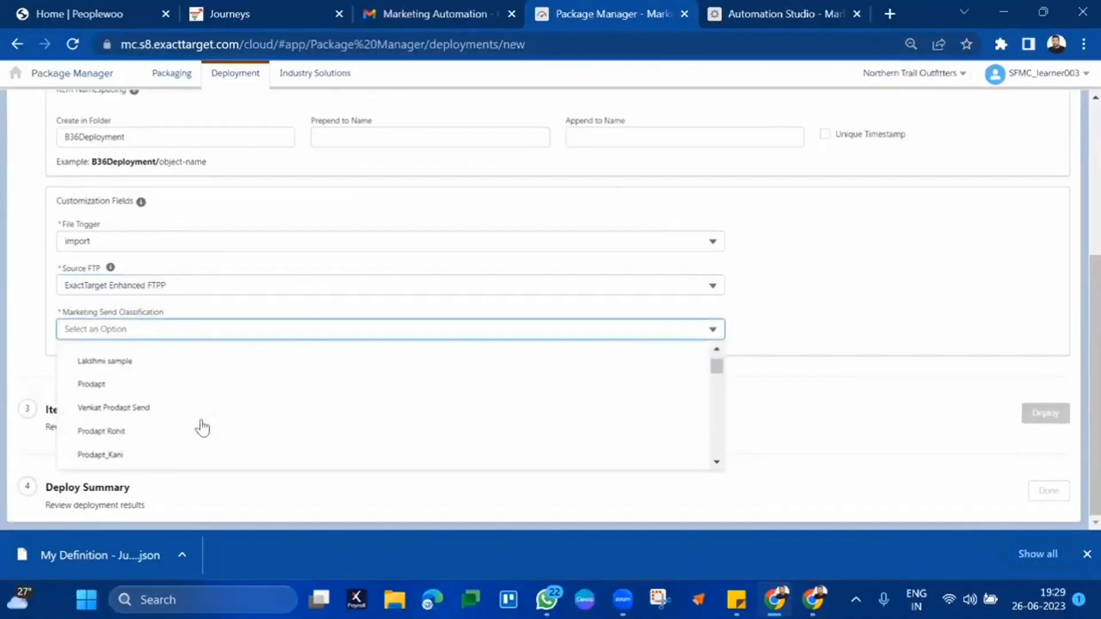
scroll(203, 426, down, 10)
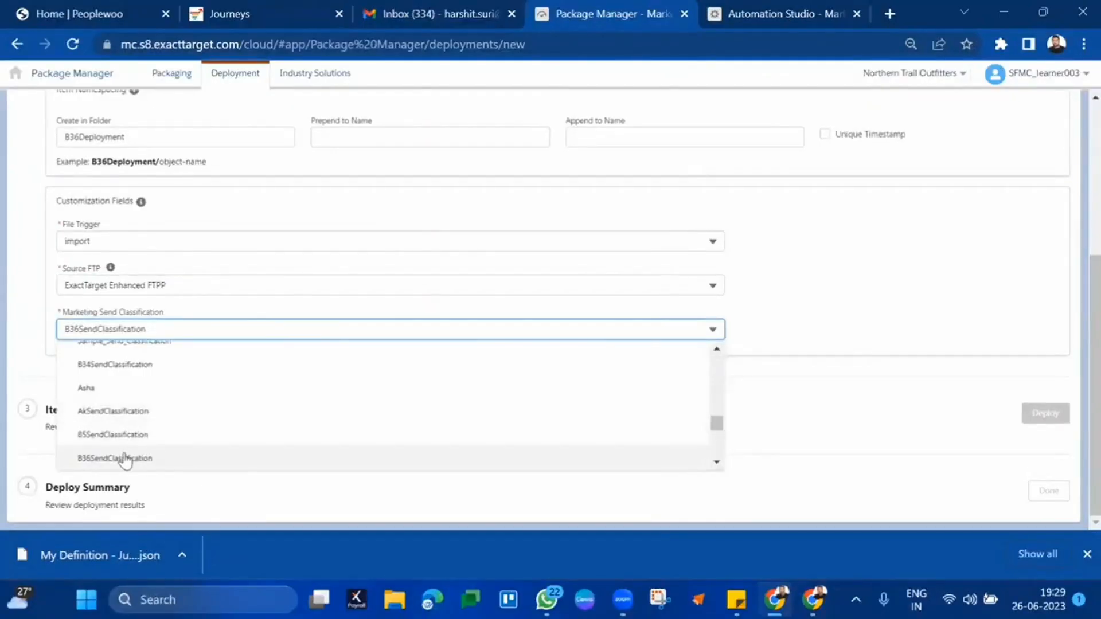
click(127, 458)
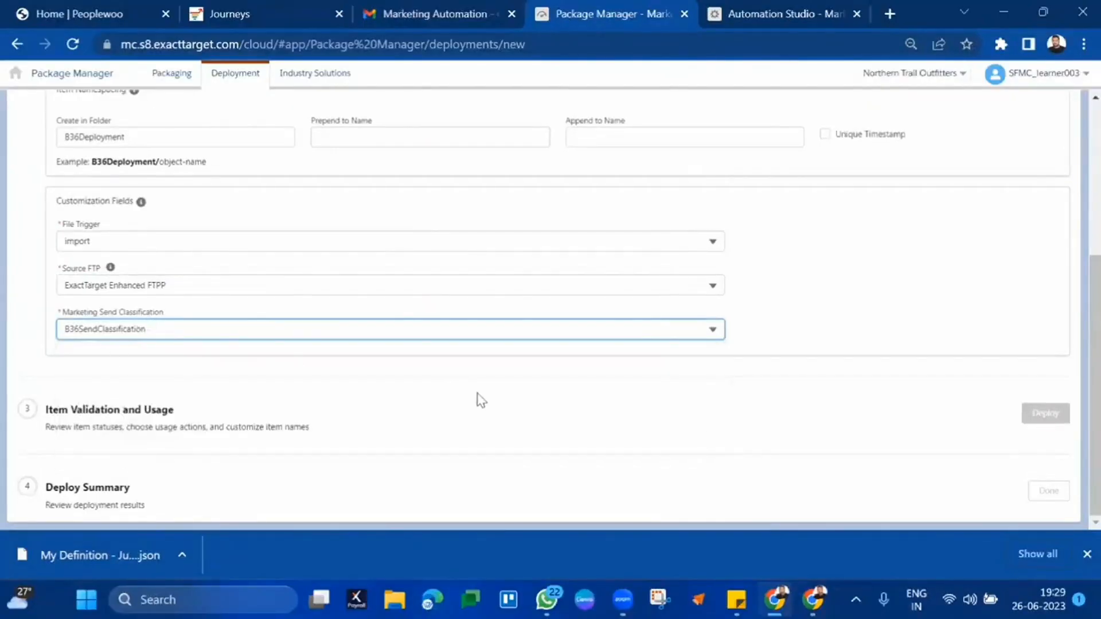
click(986, 264)
scroll(986, 263, up, 5)
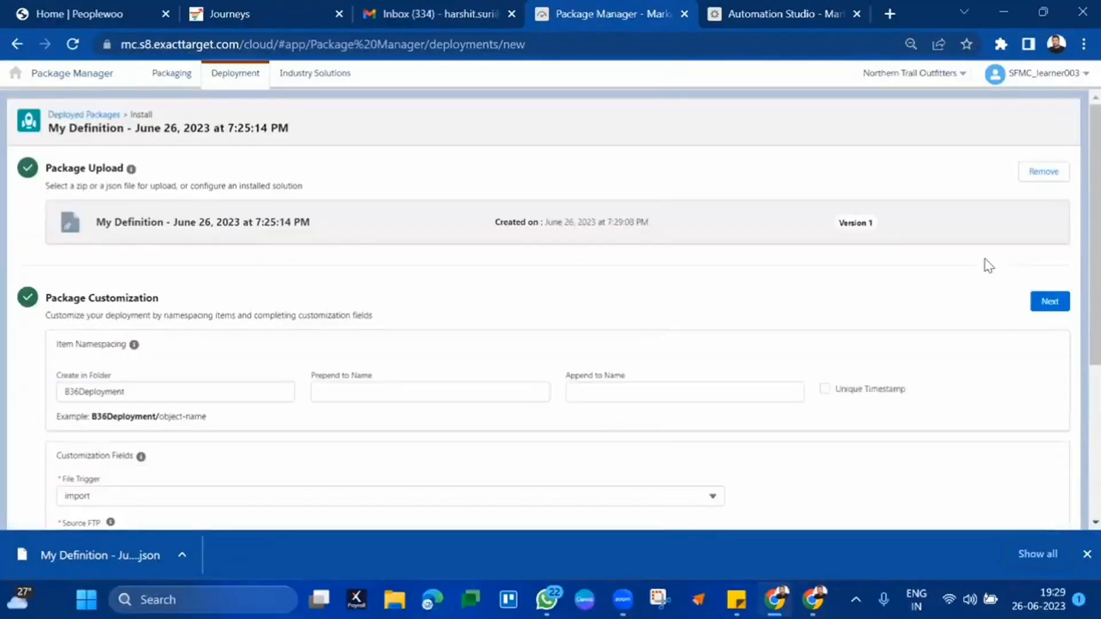
- Validate the customized package, check the items show Ready, and deploy it
click(1033, 305)
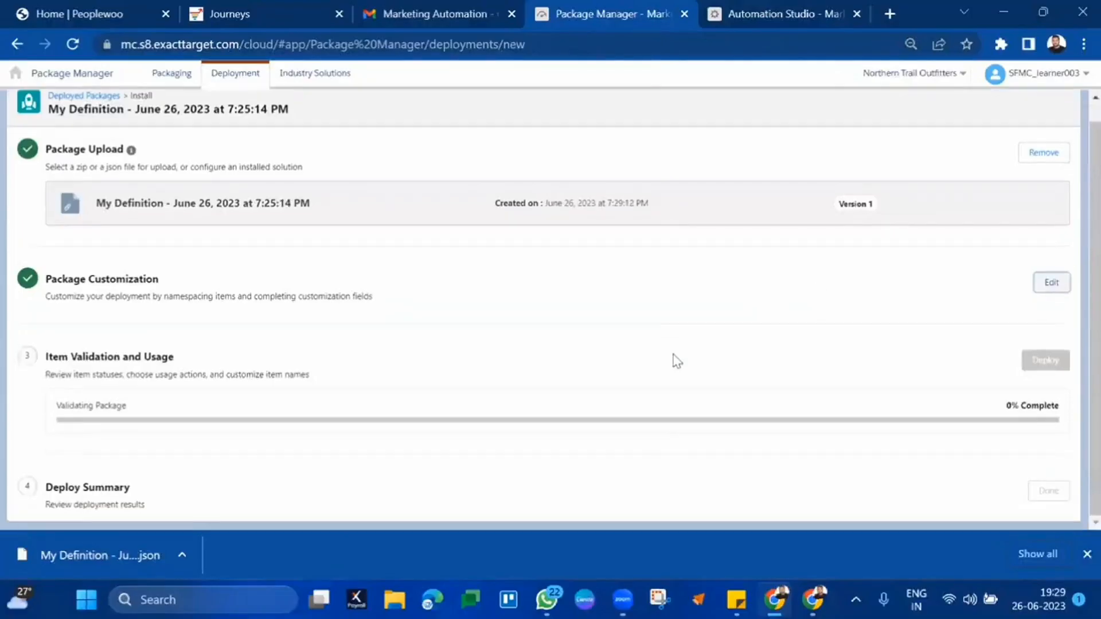
triple_click(93, 405)
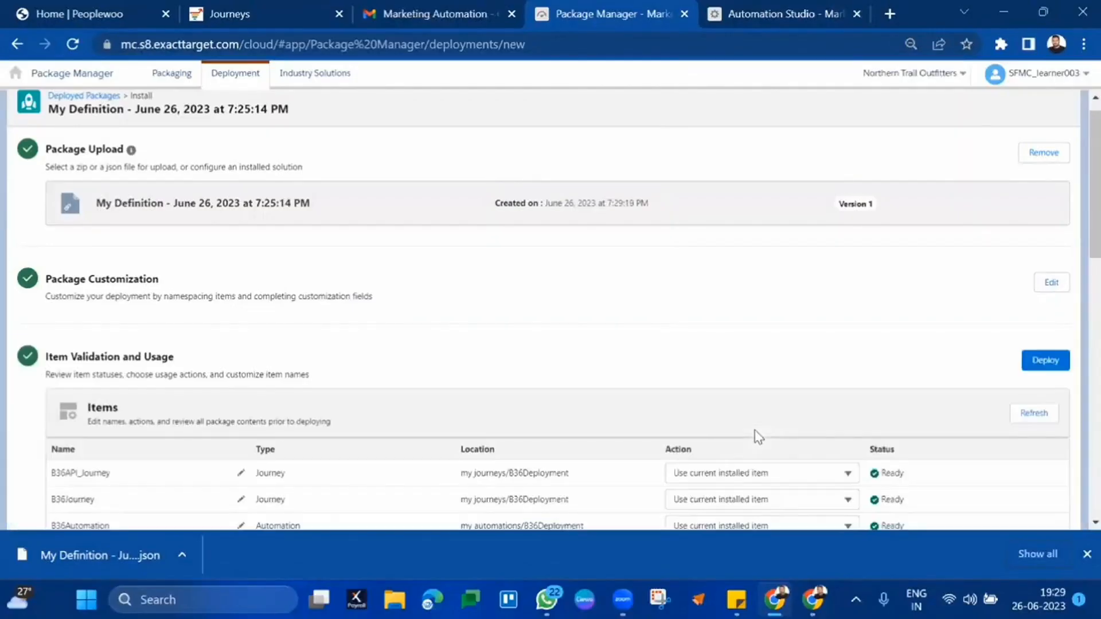
scroll(798, 347, down, 5)
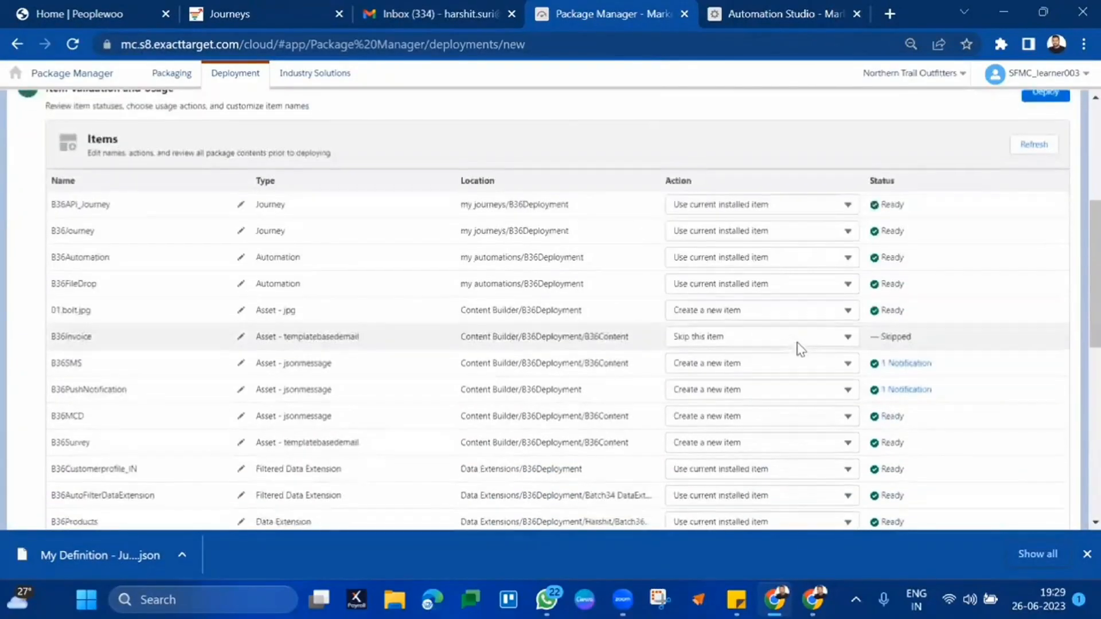
scroll(658, 307, down, 10)
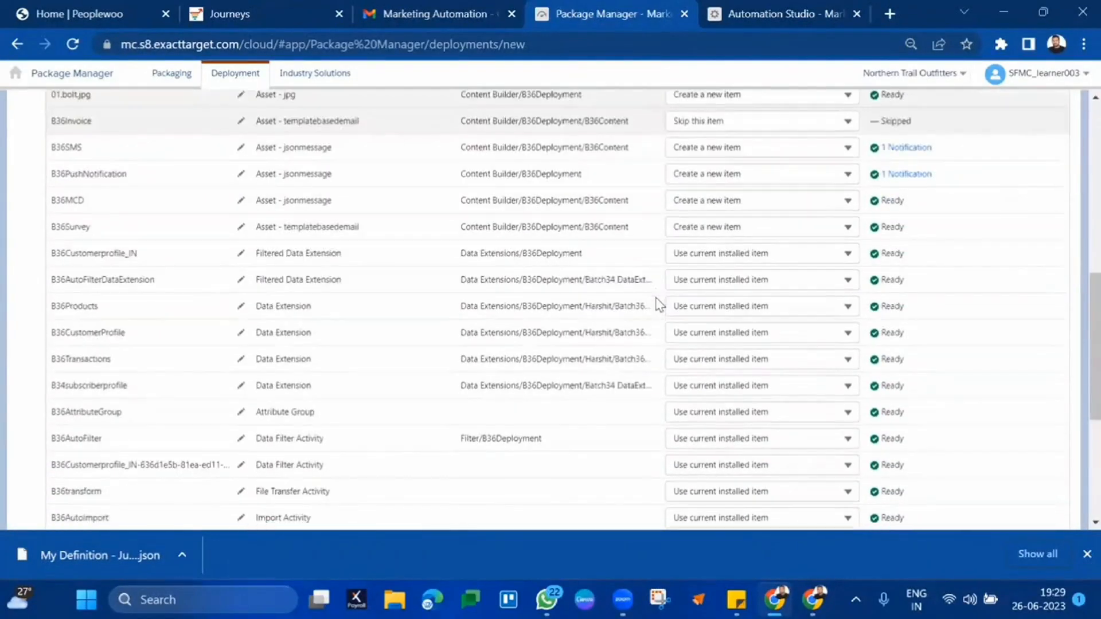
scroll(658, 304, up, 15)
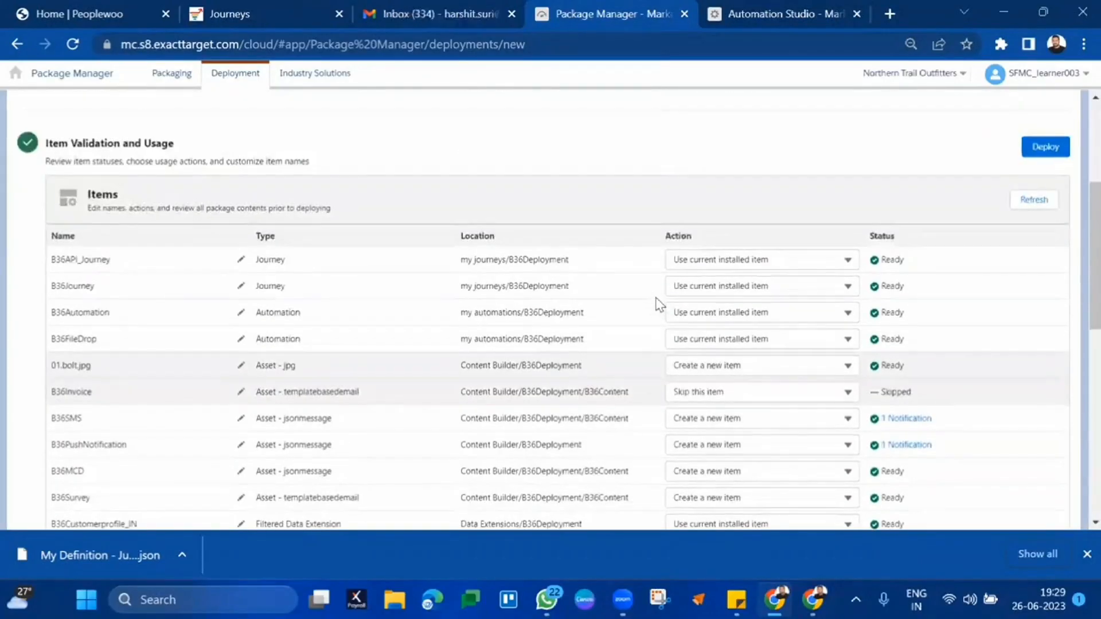
click(1054, 148)
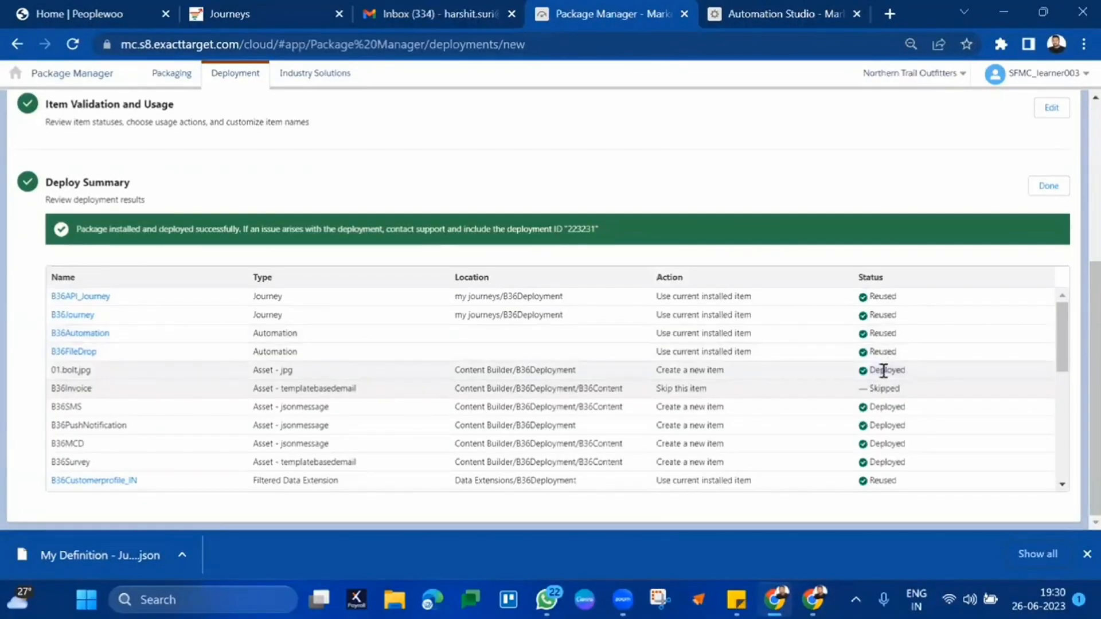
- Review the Deploy Summary results from B36SMS downward and return to the page top
drag(892, 404, 903, 554)
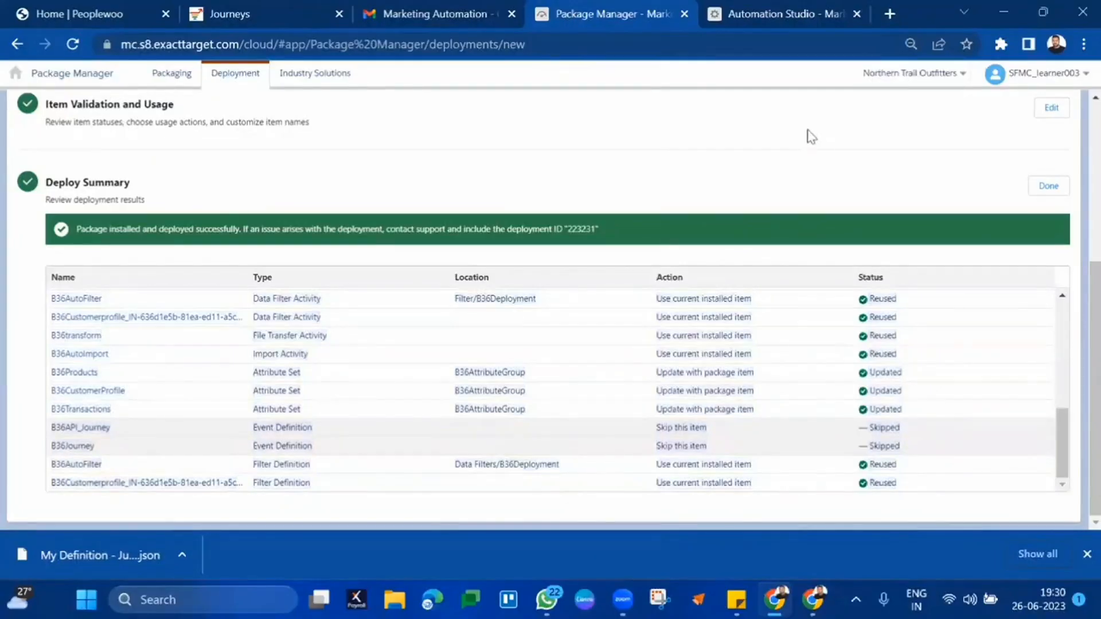
scroll(811, 136, up, 5)
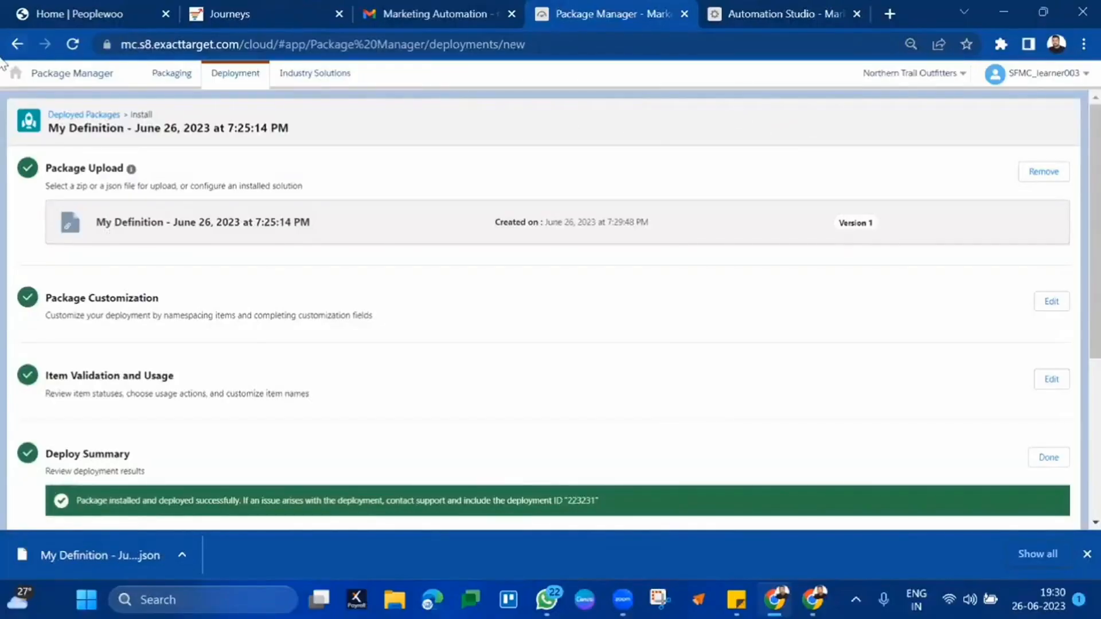
mouse_move(15, 77)
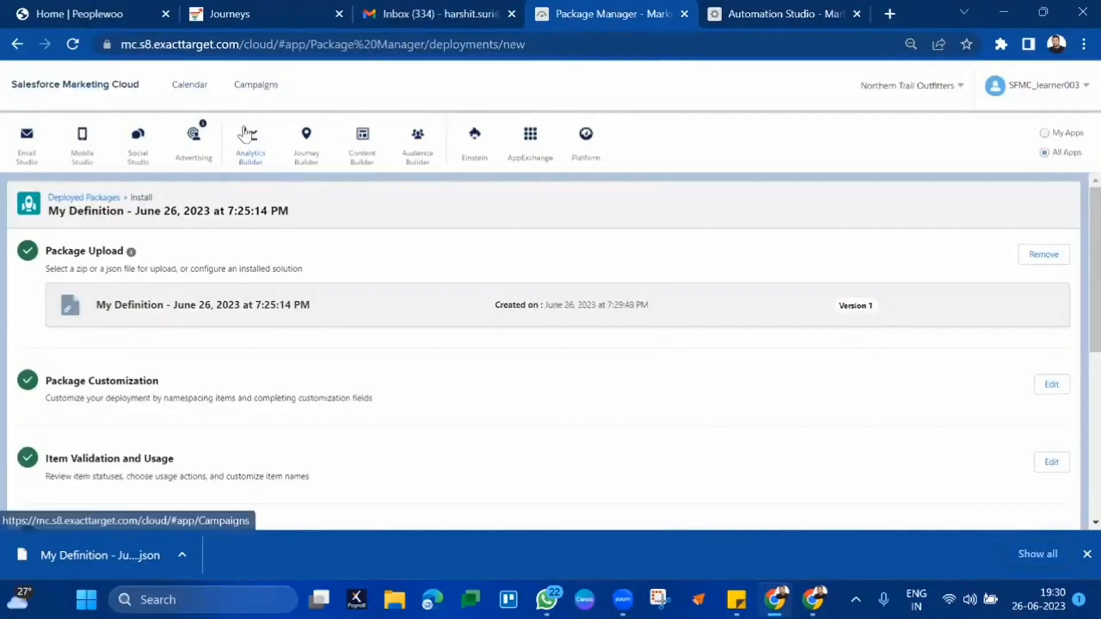
- Open Reports under Analytics Builder in the app menu
click(265, 185)
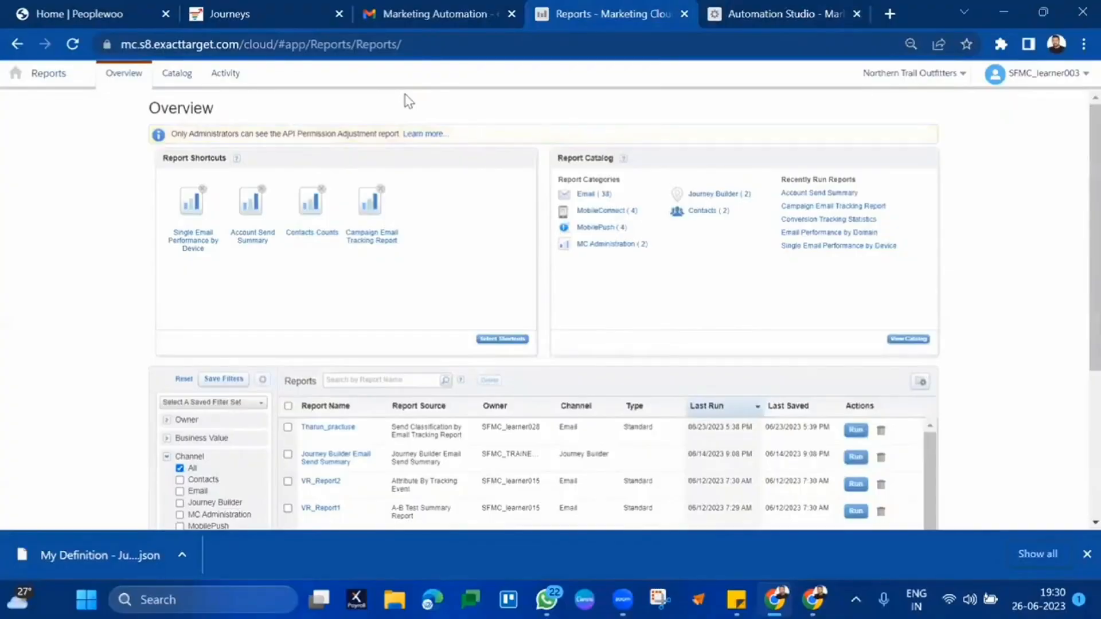
- Show the Report Catalog and find the Journey Builder Email Send Summary report and description
click(177, 73)
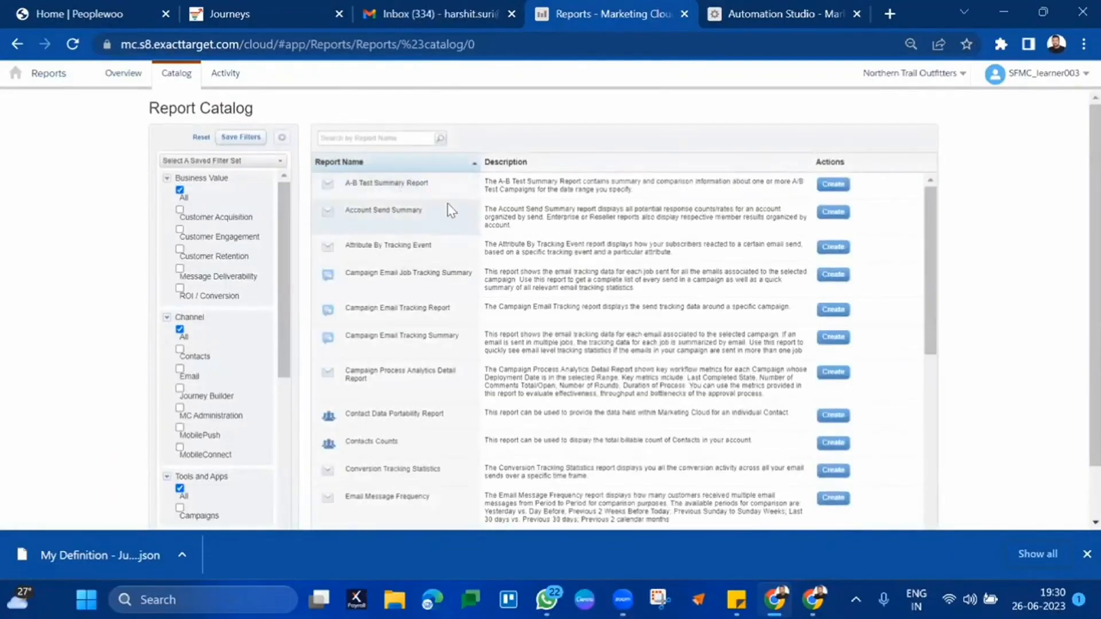
scroll(479, 325, down, 3)
scroll(479, 321, down, 5)
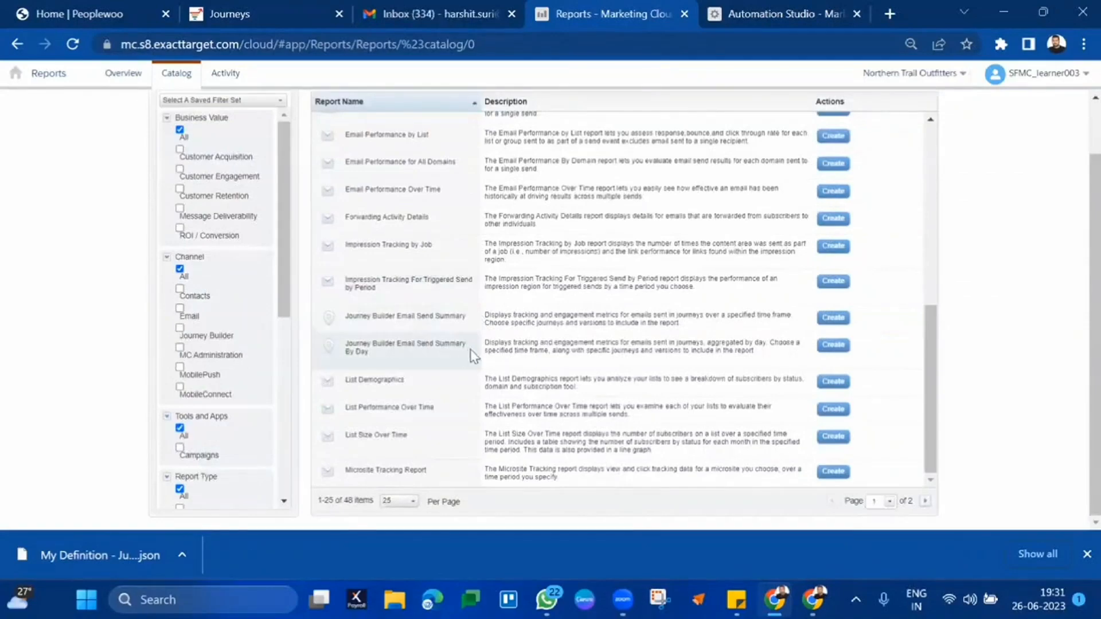
scroll(469, 286, up, 4)
scroll(469, 261, down, 4)
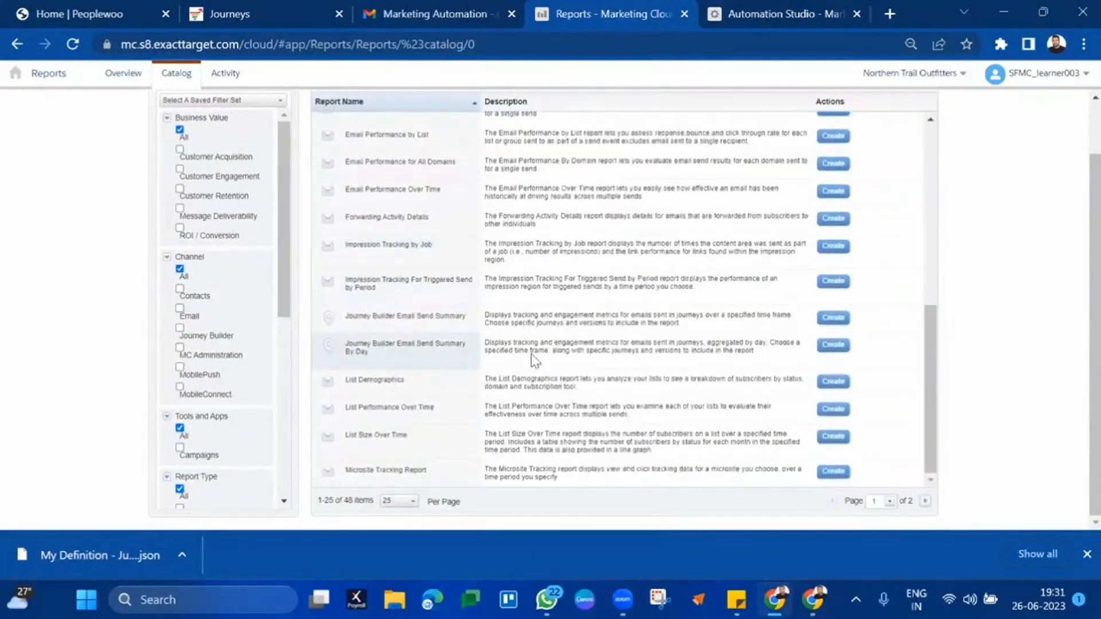
triple_click(427, 320)
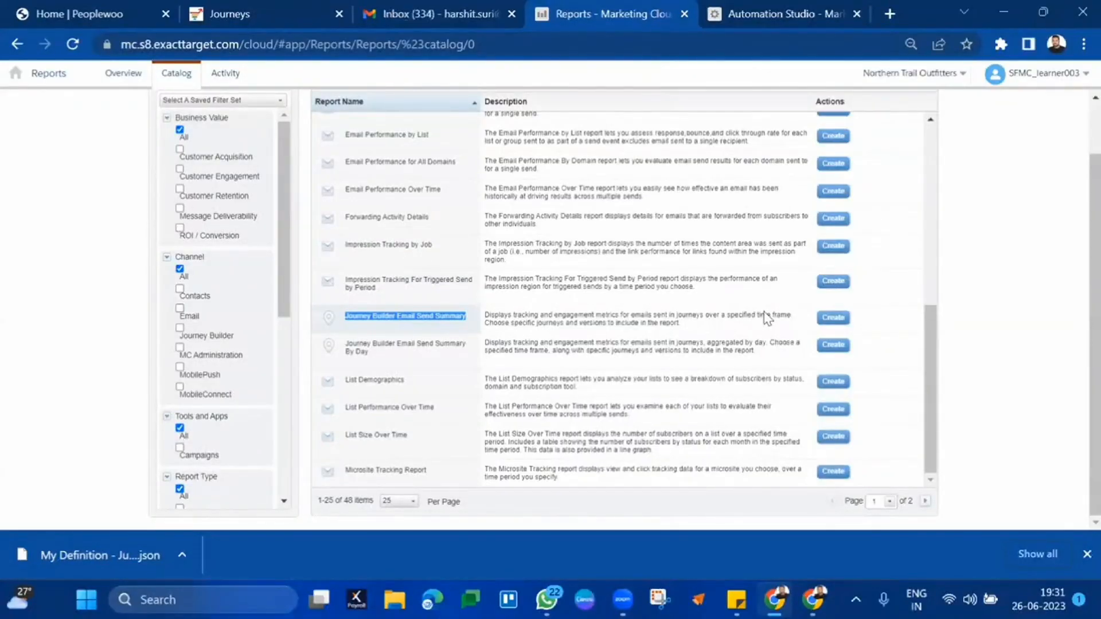
mouse_move(10, 71)
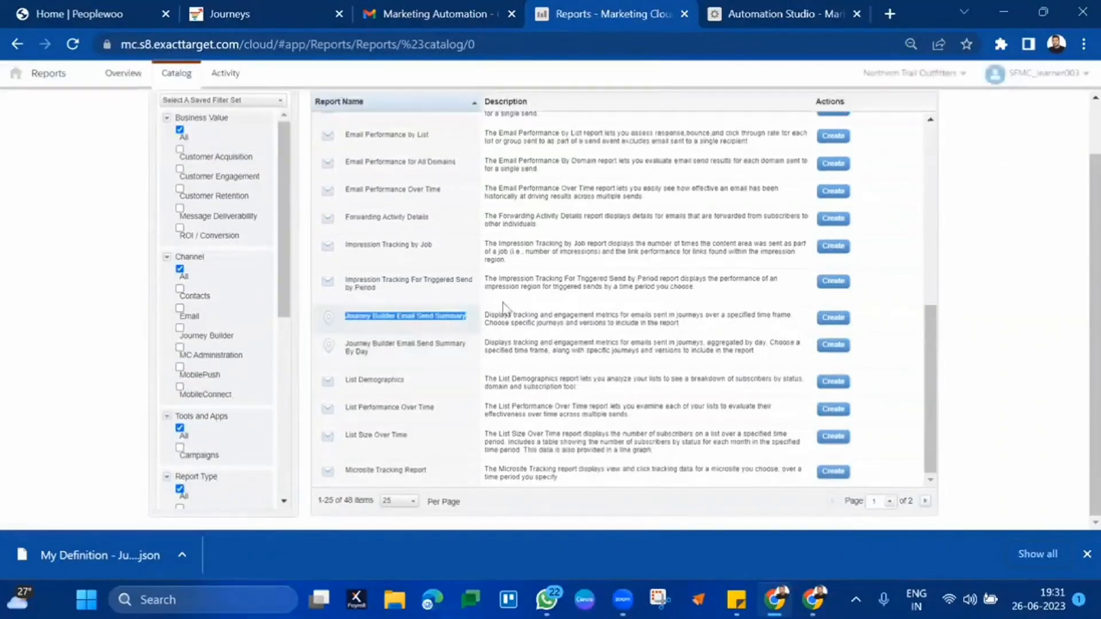
triple_click(491, 332)
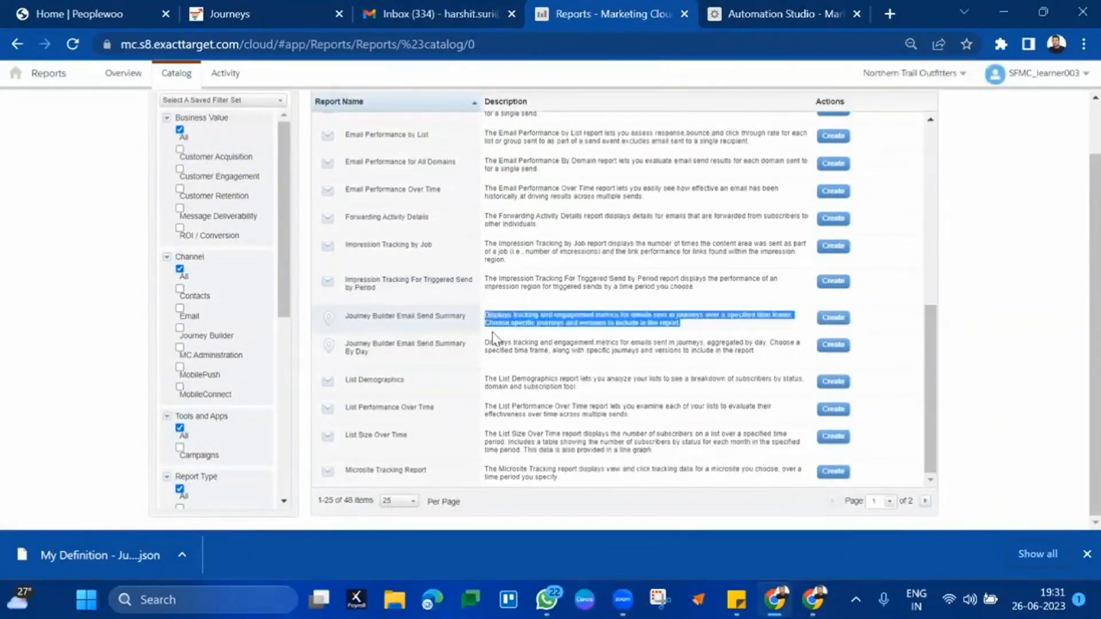
click(424, 327)
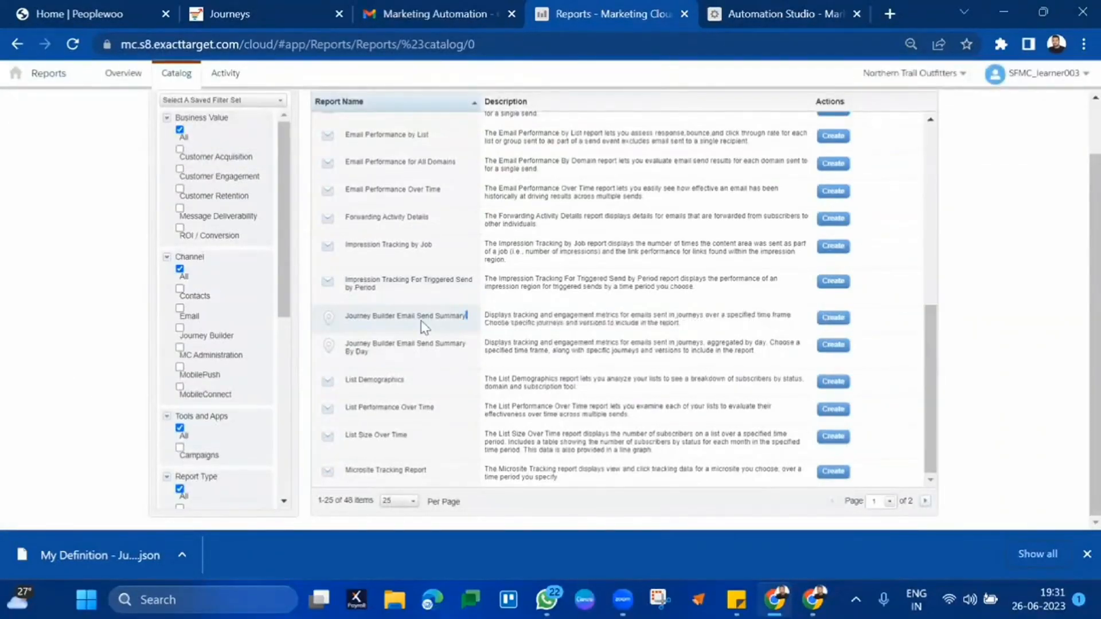
- Create a Journey Builder Email Send Summary report with Date Range Last 30 Days
click(834, 318)
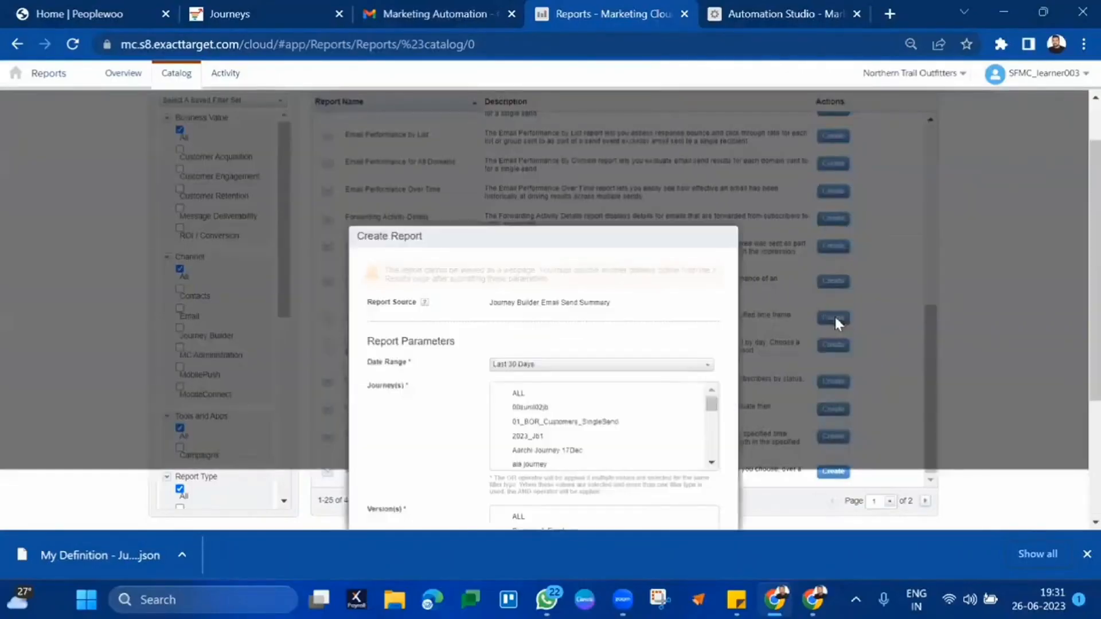
scroll(835, 318, down, 2)
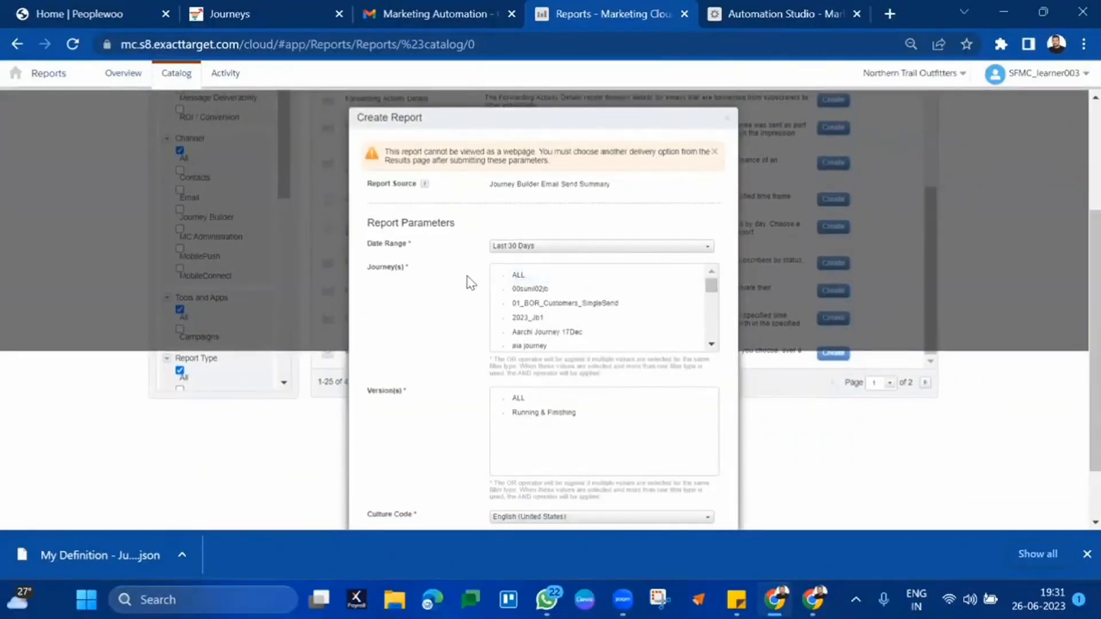
scroll(470, 282, down, 1)
click(528, 174)
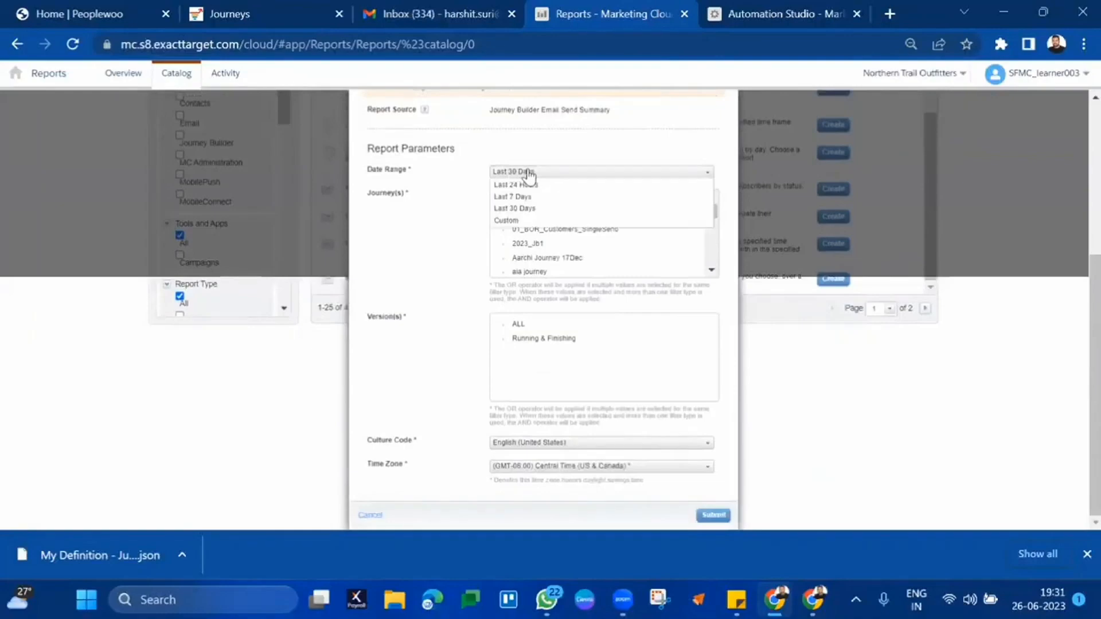
click(533, 209)
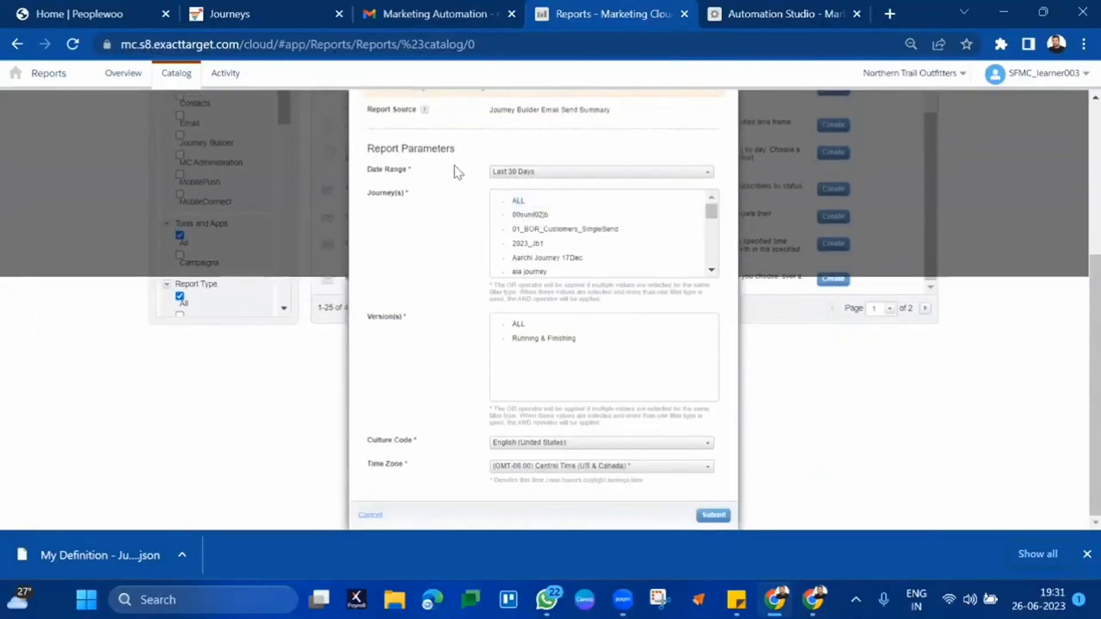
- Select ALL for Journey(s) and ALL for Version(s)
scroll(590, 229, down, 2)
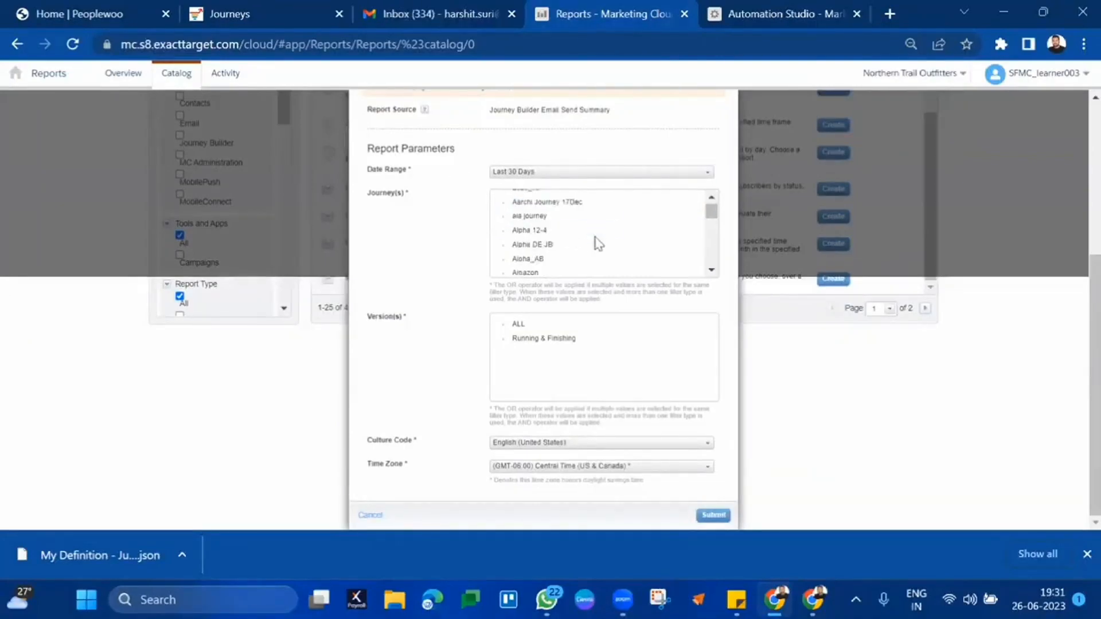
scroll(597, 241, up, 2)
click(541, 216)
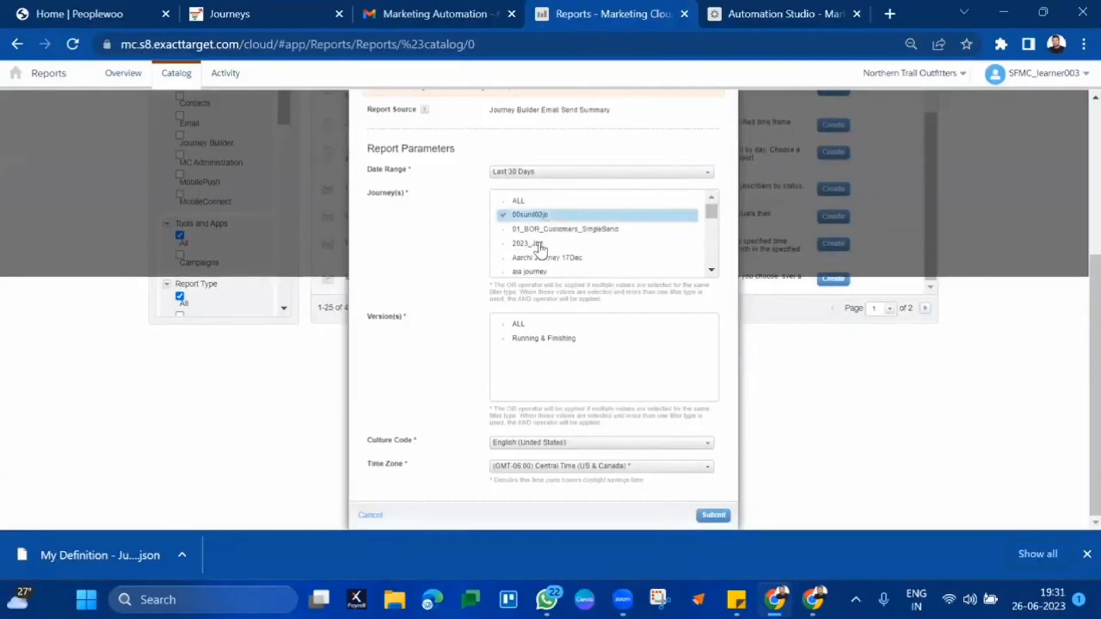
click(536, 245)
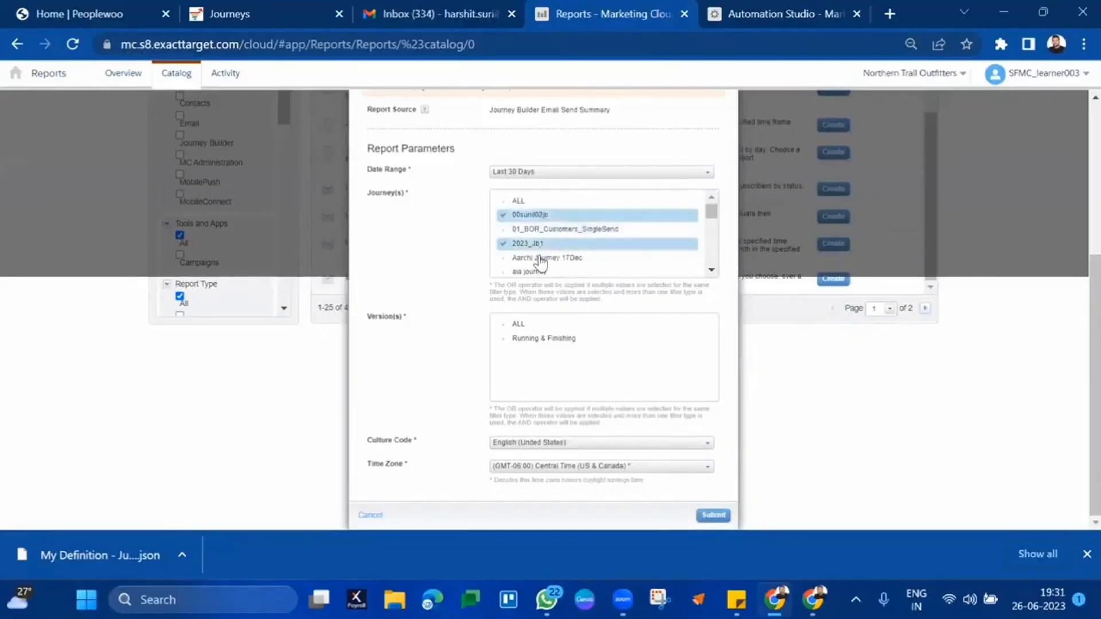
click(523, 200)
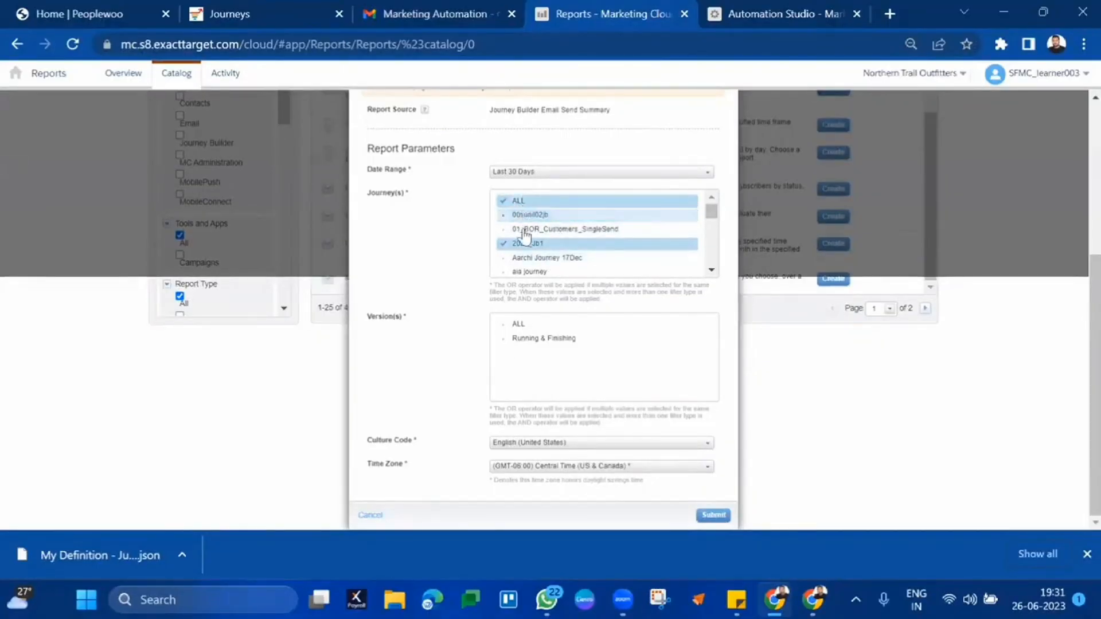
click(528, 215)
click(531, 245)
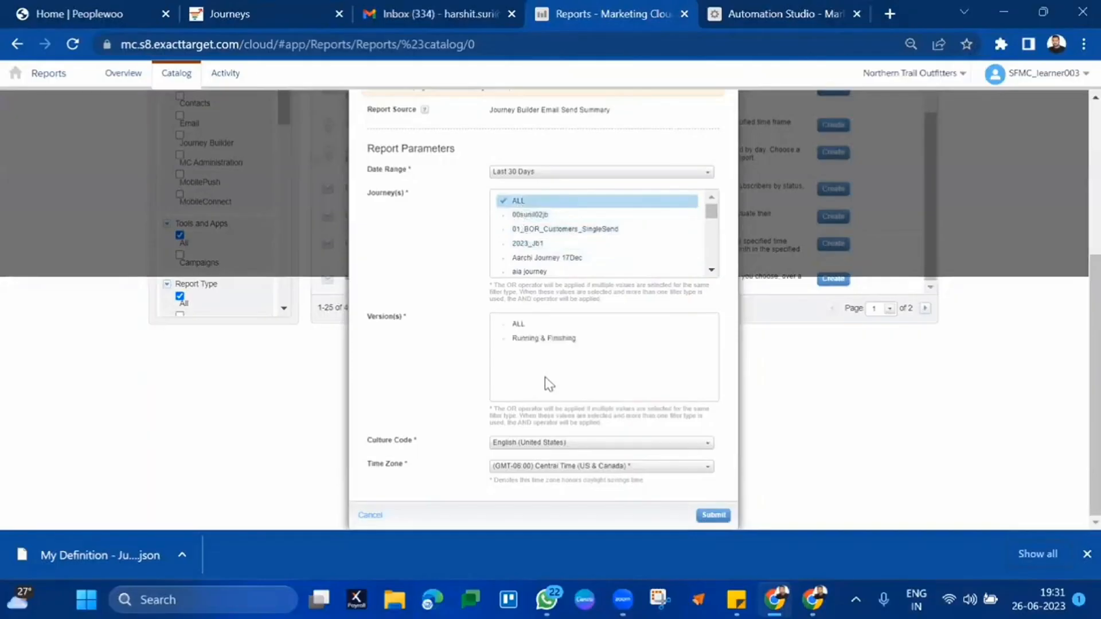
click(518, 323)
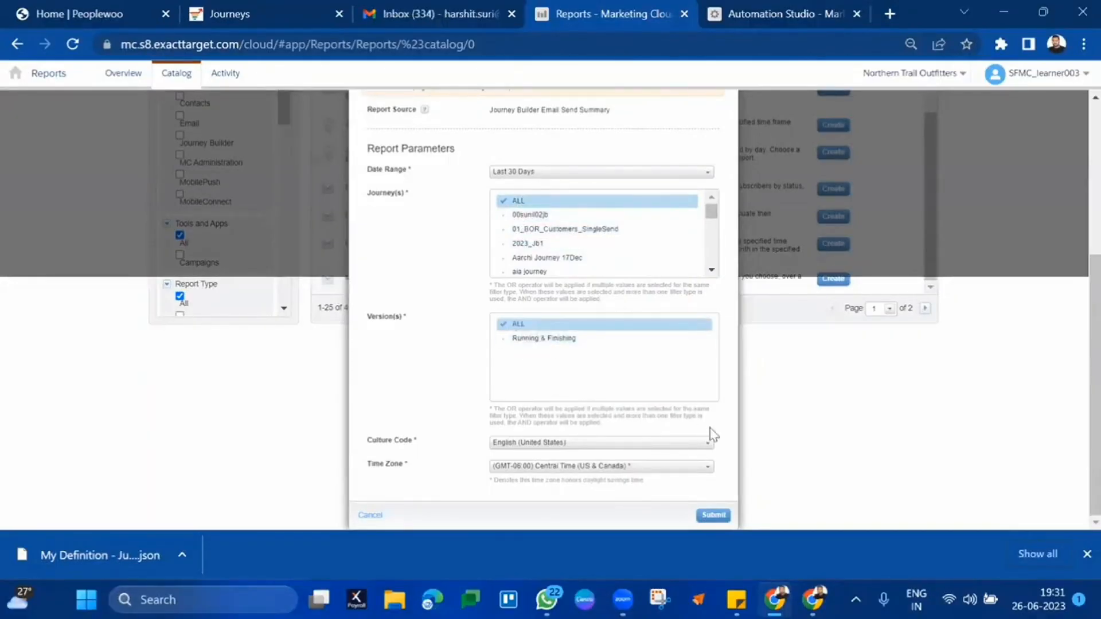
- Run the report and email it with filename Journey-Report to the recipient's address
click(717, 516)
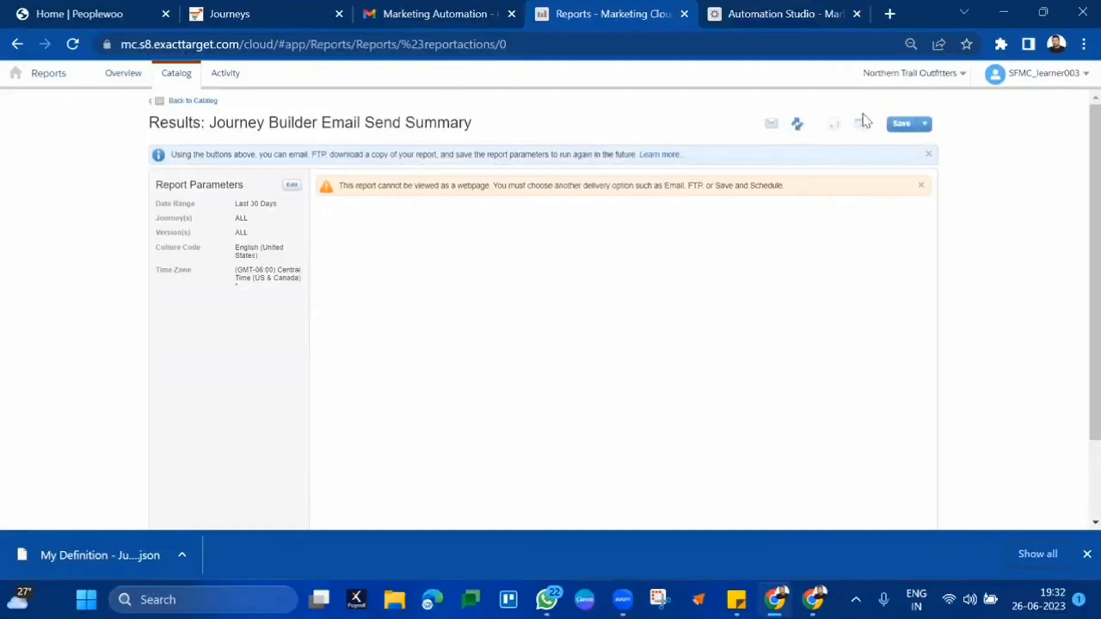
click(774, 126)
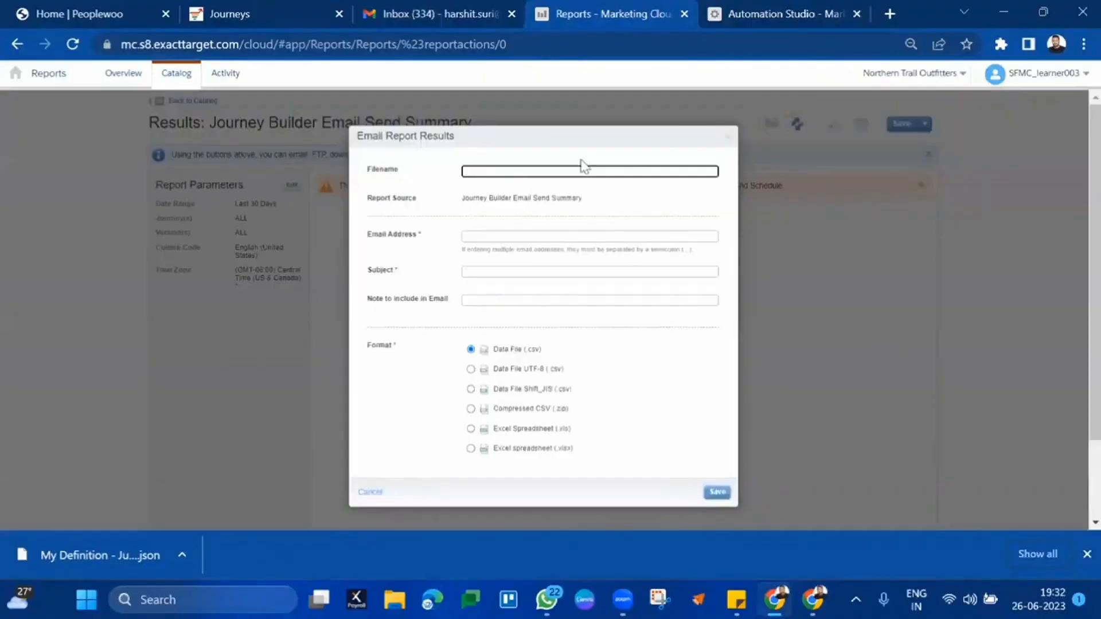
text(Journey-Rep)
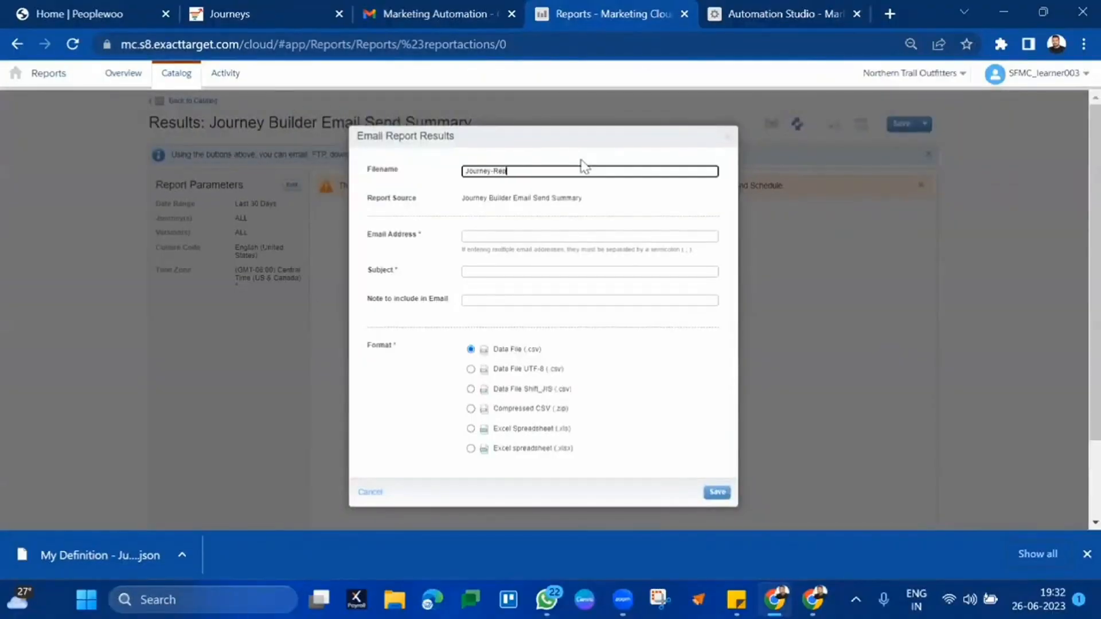
text(ort)
click(476, 236)
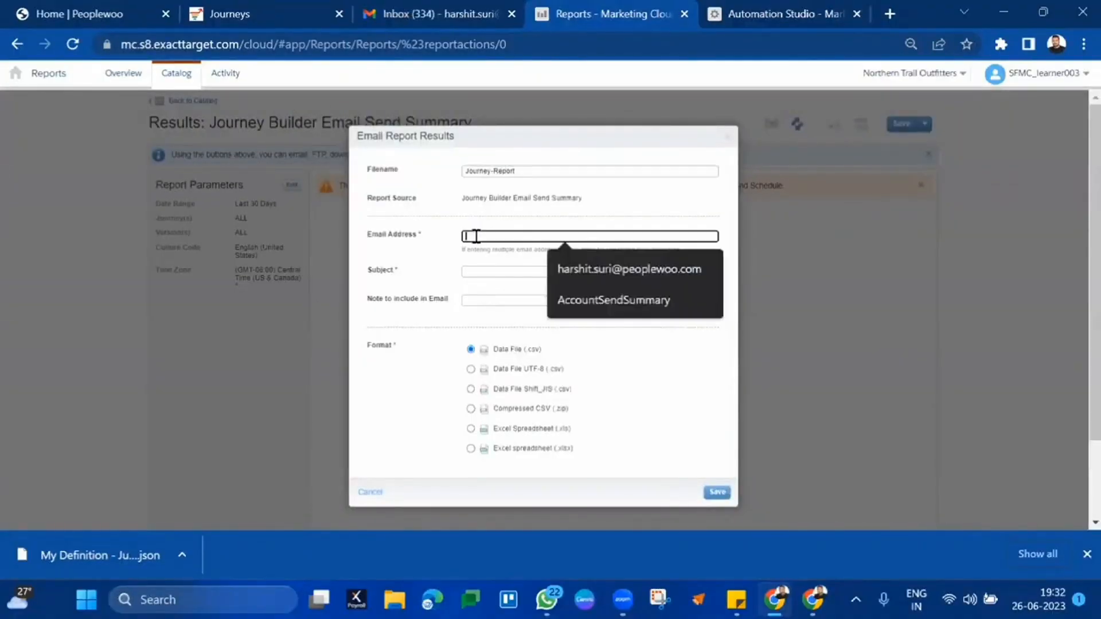
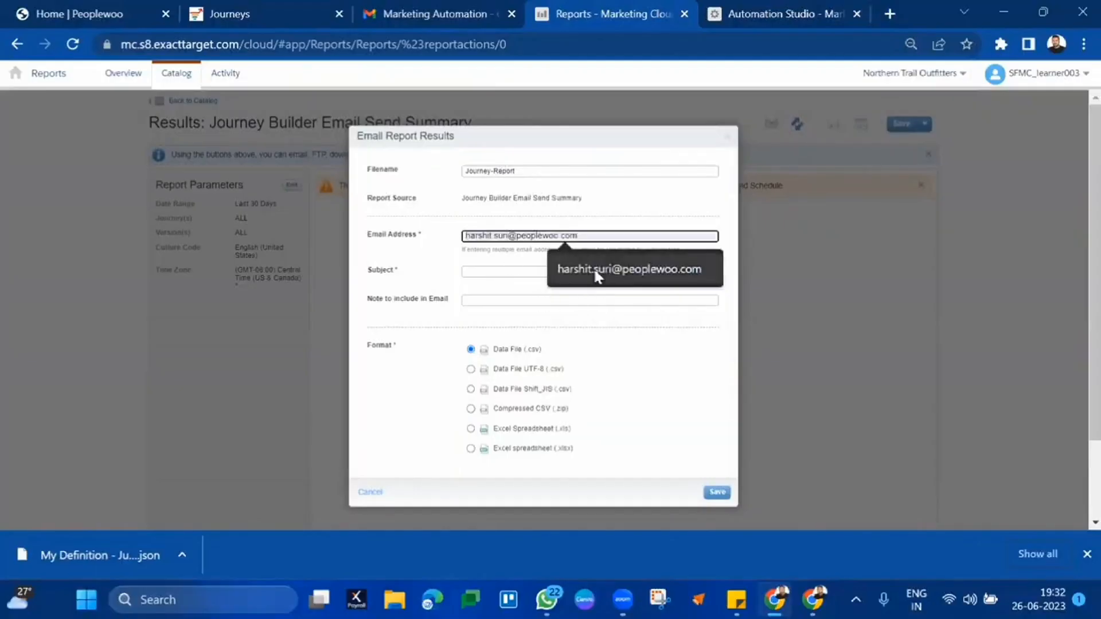
click(596, 275)
- Use Journey-Report as subject and note, keep Data File (.csv), send, then view Gmail
click(602, 171)
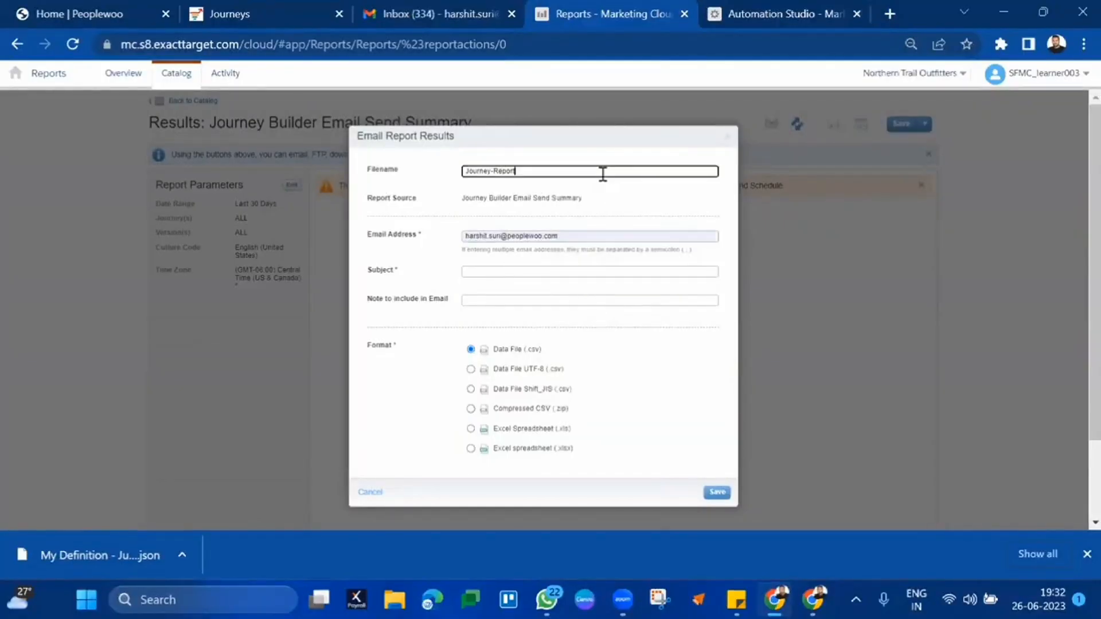
key(ctrl+a)
key(ctrl+c)
click(525, 271)
key(ctrl+v)
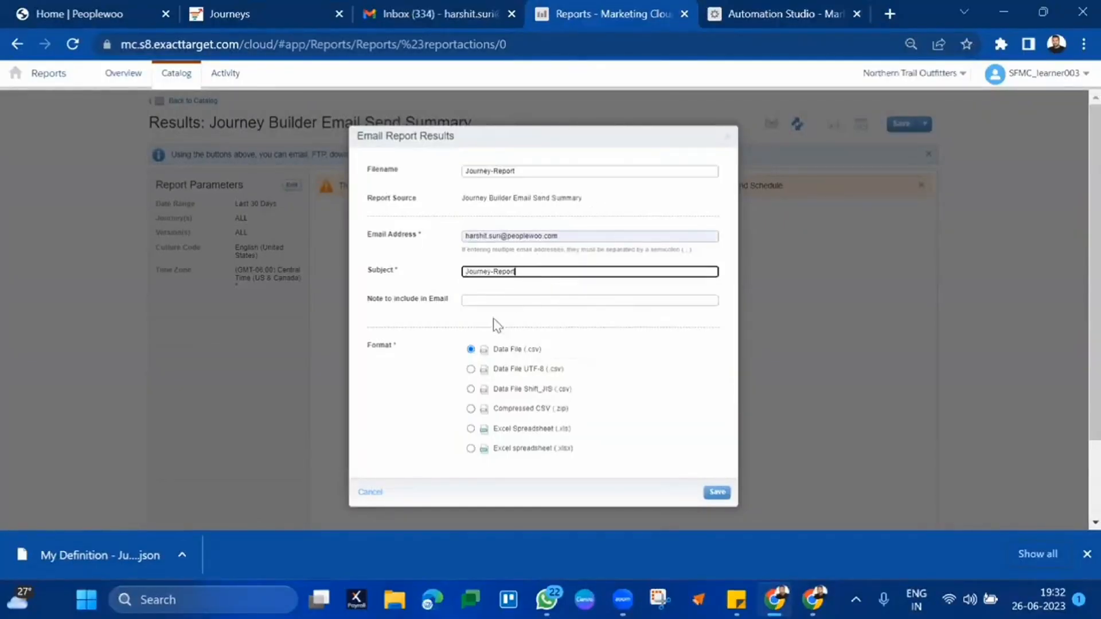
click(519, 300)
key(ctrl+v)
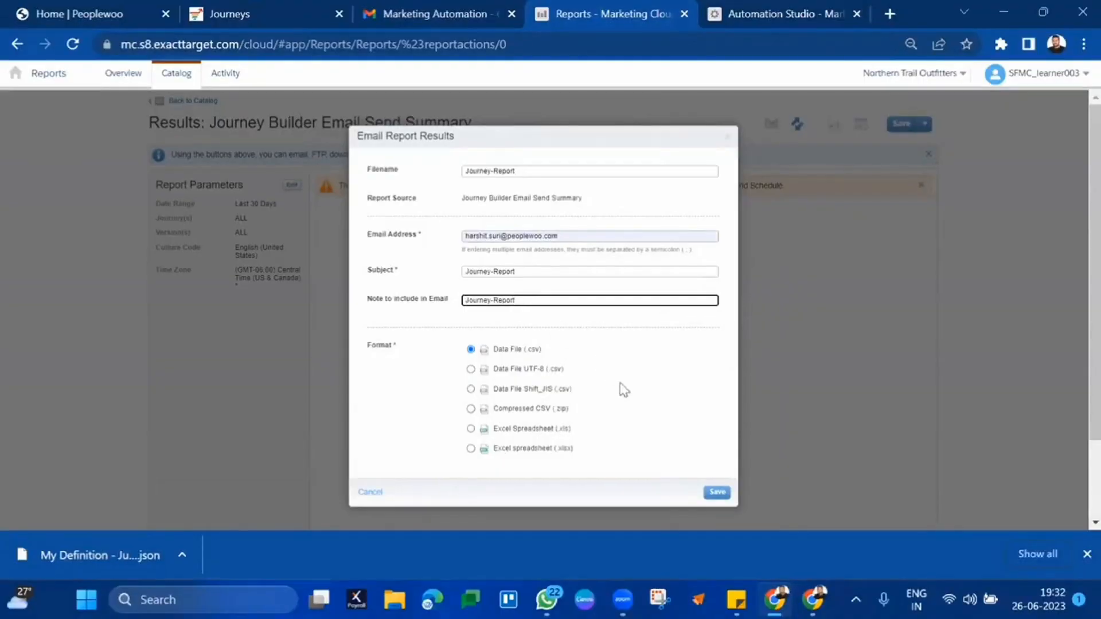
click(518, 425)
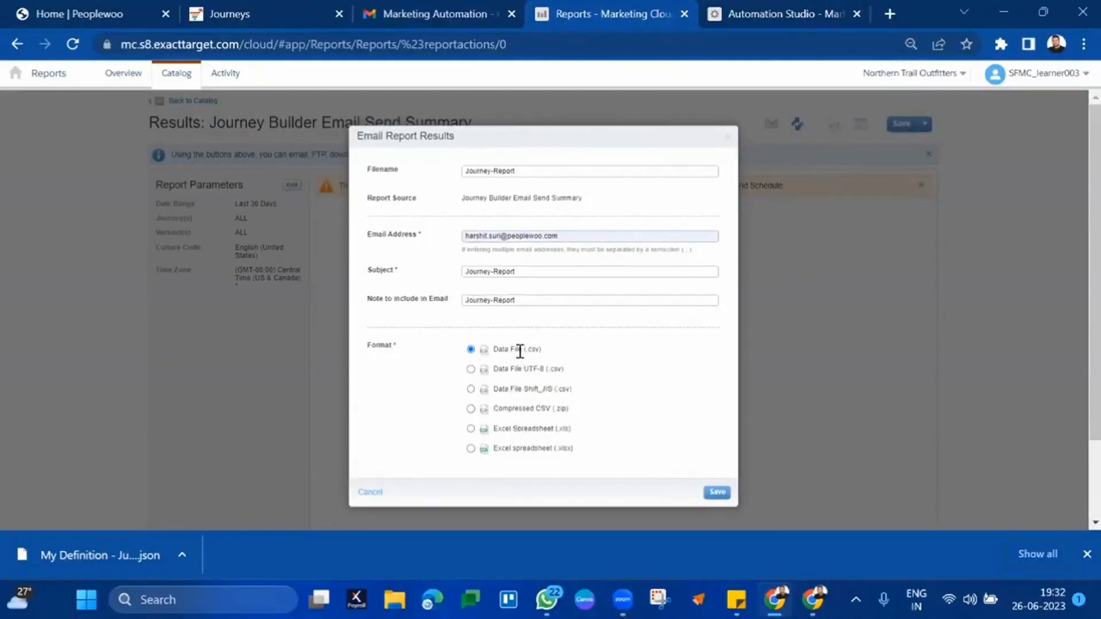
click(716, 492)
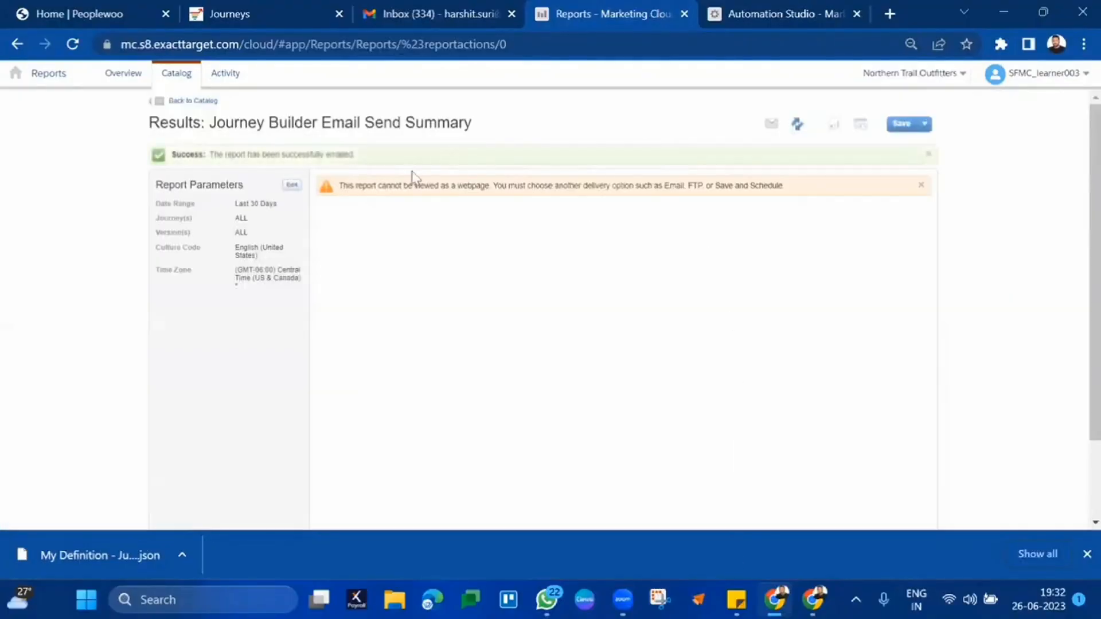
triple_click(285, 152)
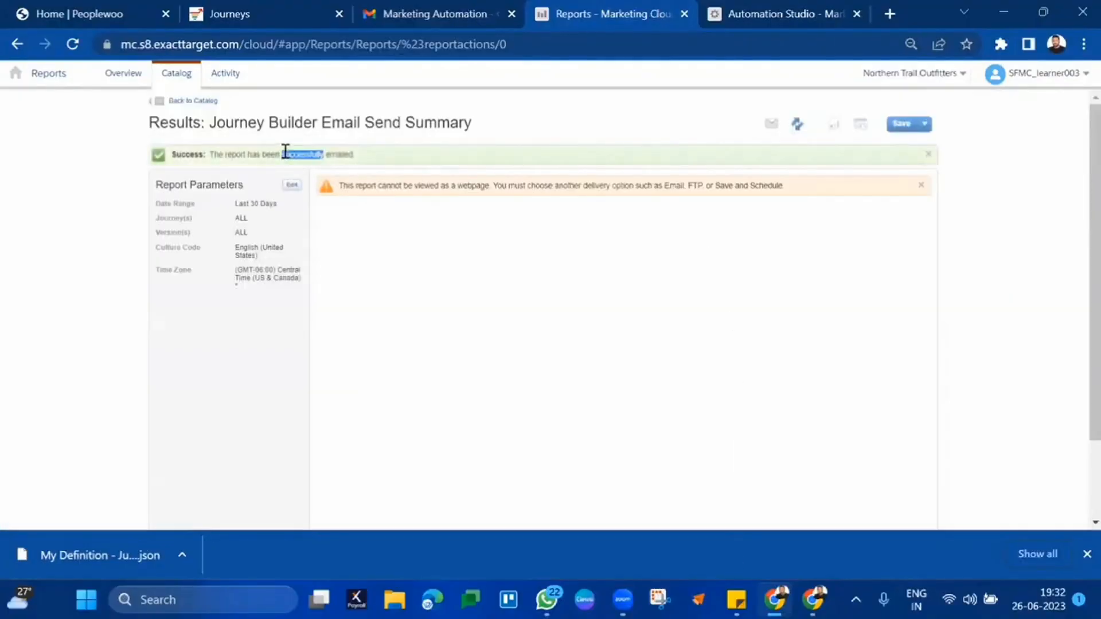
click(419, 8)
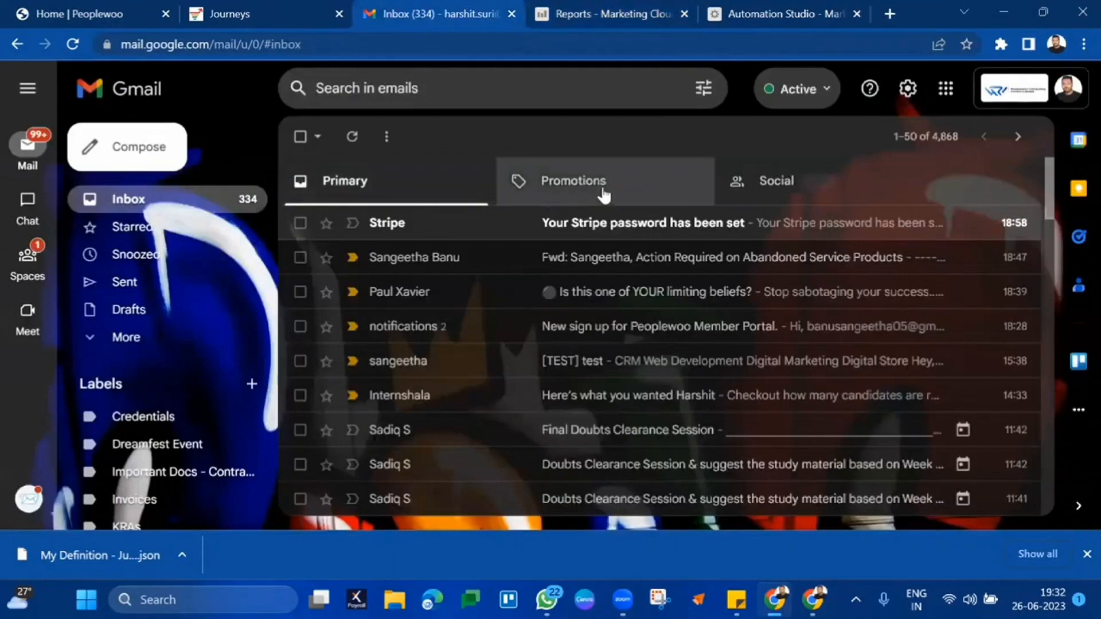
- Refresh the Gmail inbox for the report email, dismiss the download bar, and return to Reports
click(603, 195)
click(457, 189)
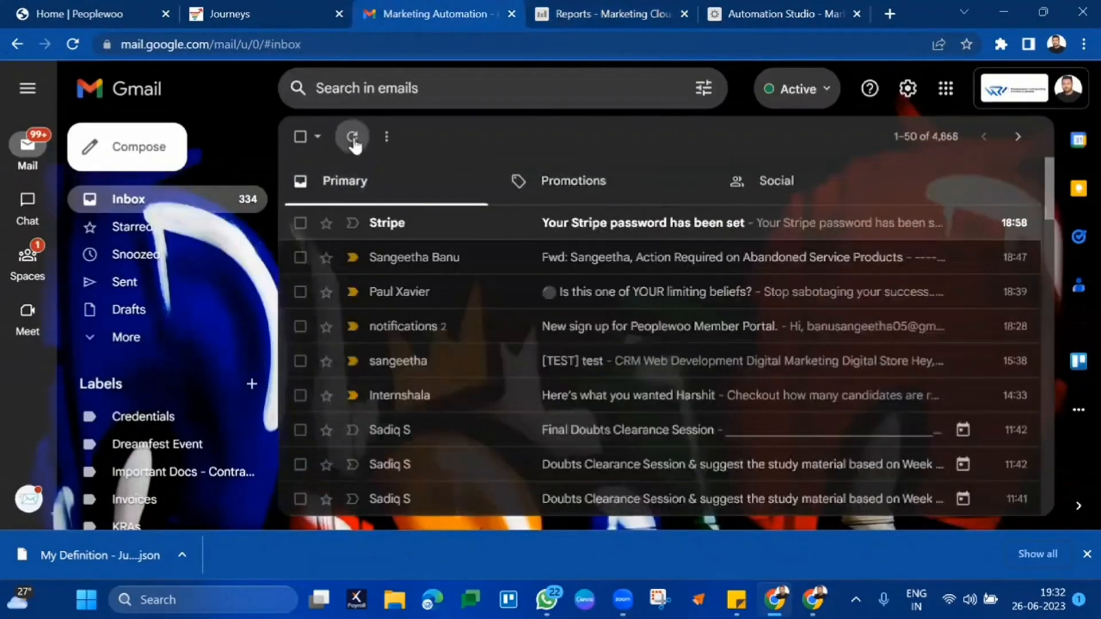
click(353, 141)
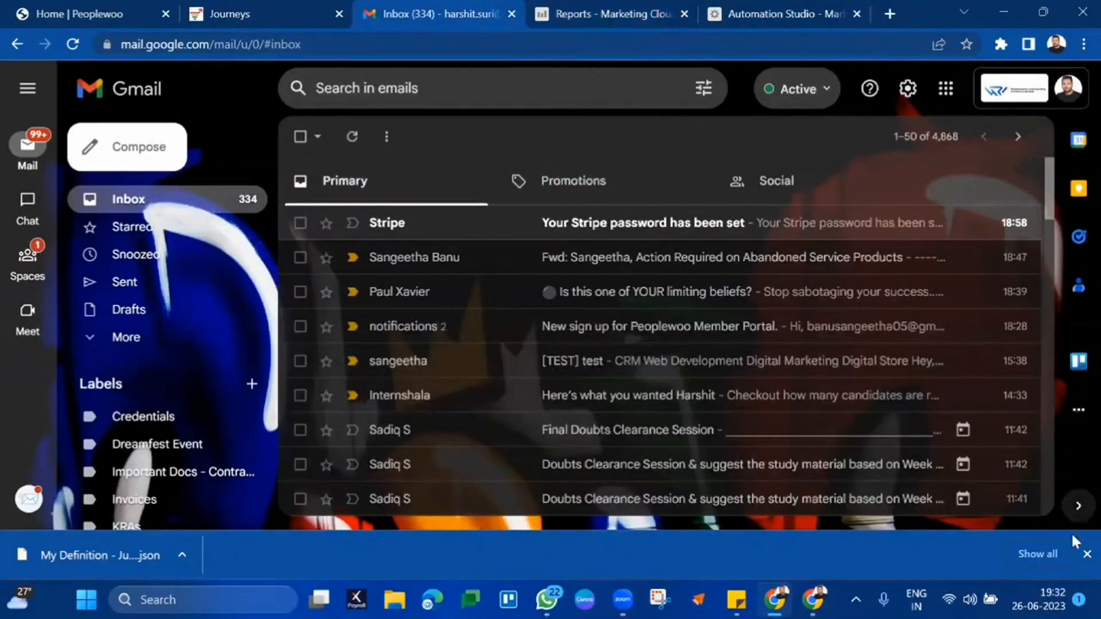
click(1082, 554)
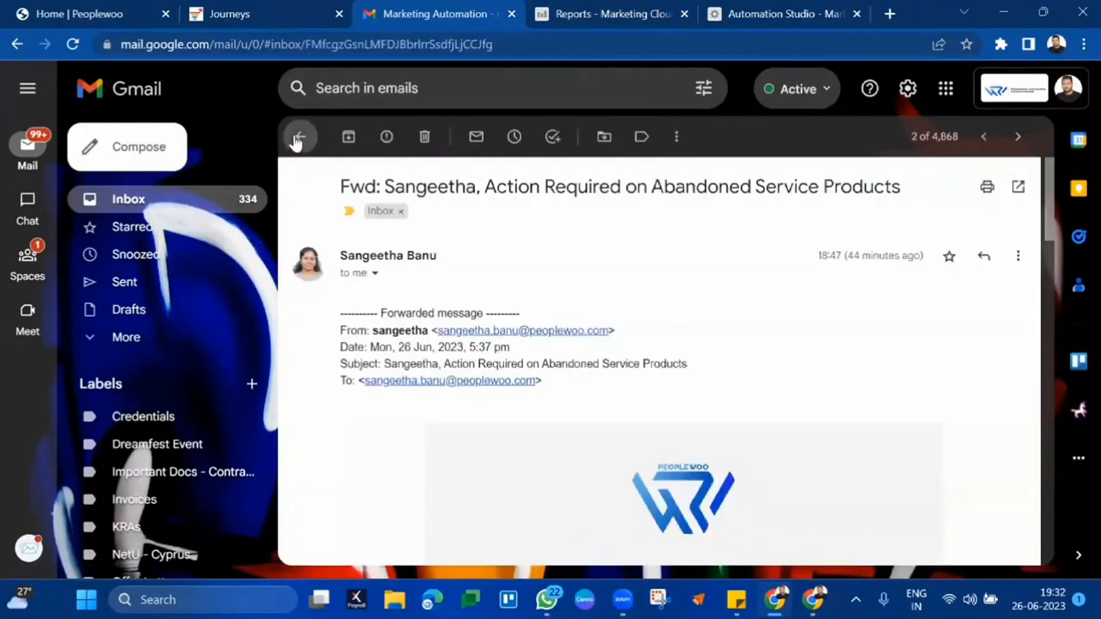
click(296, 139)
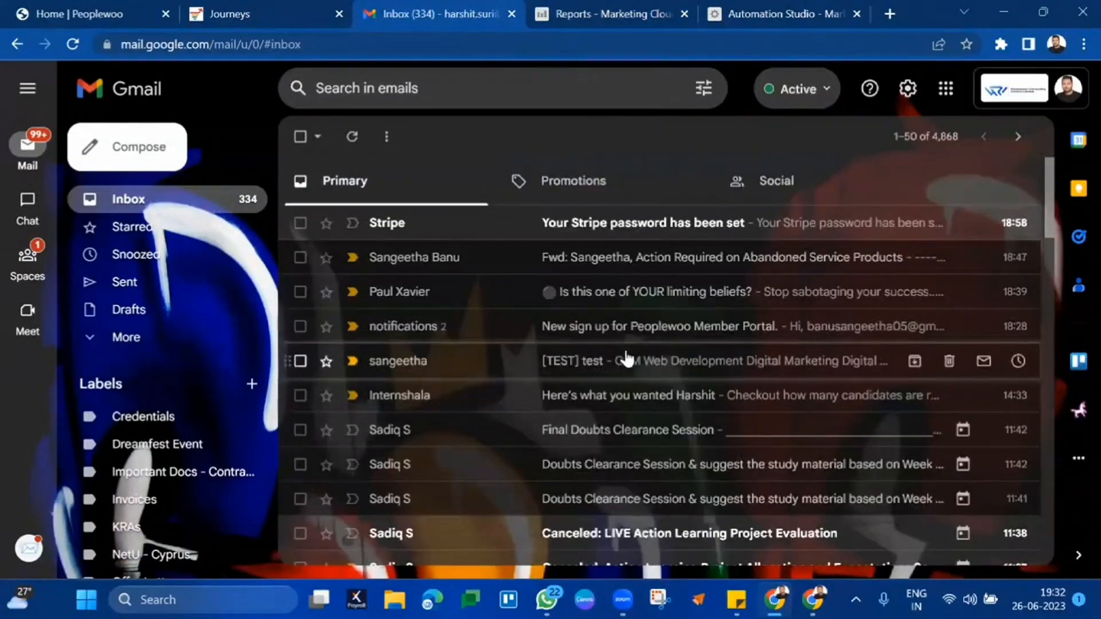
scroll(626, 359, down, 1)
scroll(627, 359, down, 4)
scroll(621, 359, up, 5)
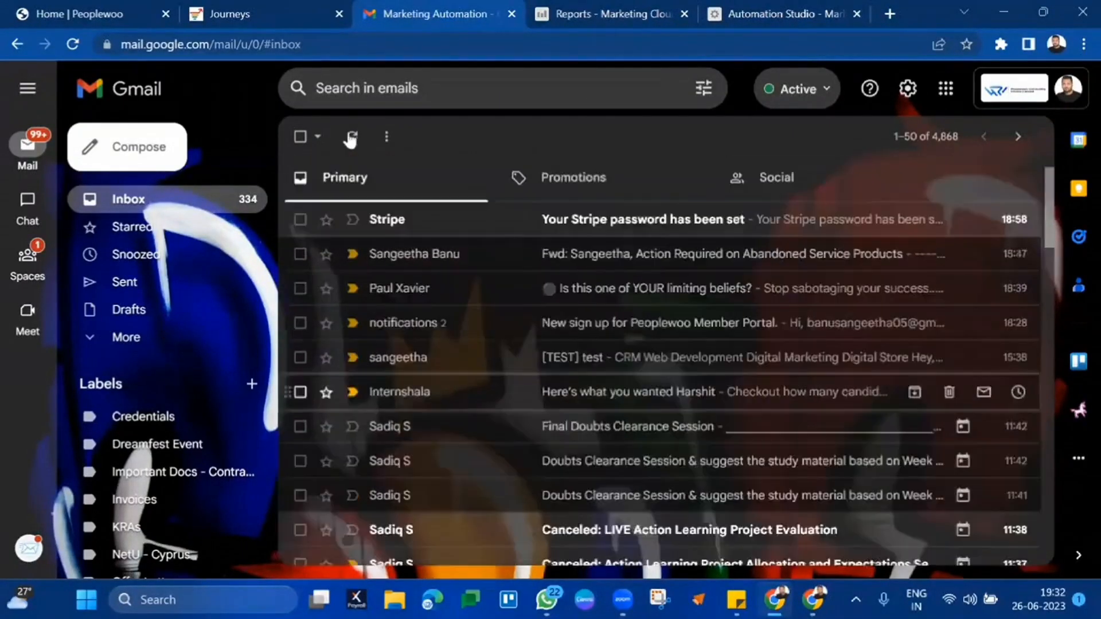
click(349, 137)
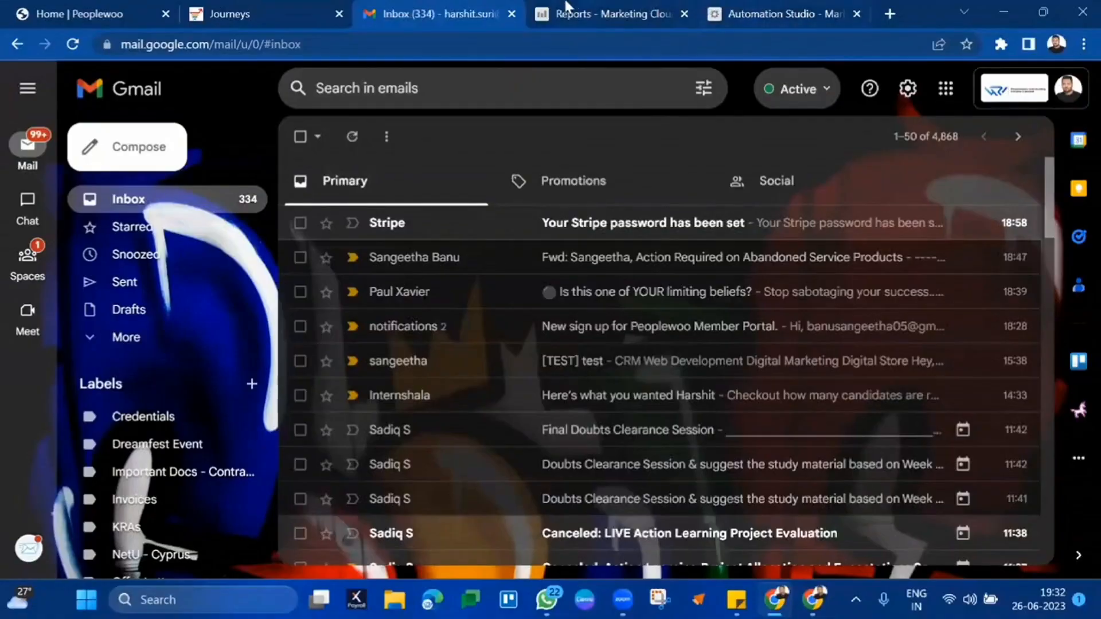
click(566, 12)
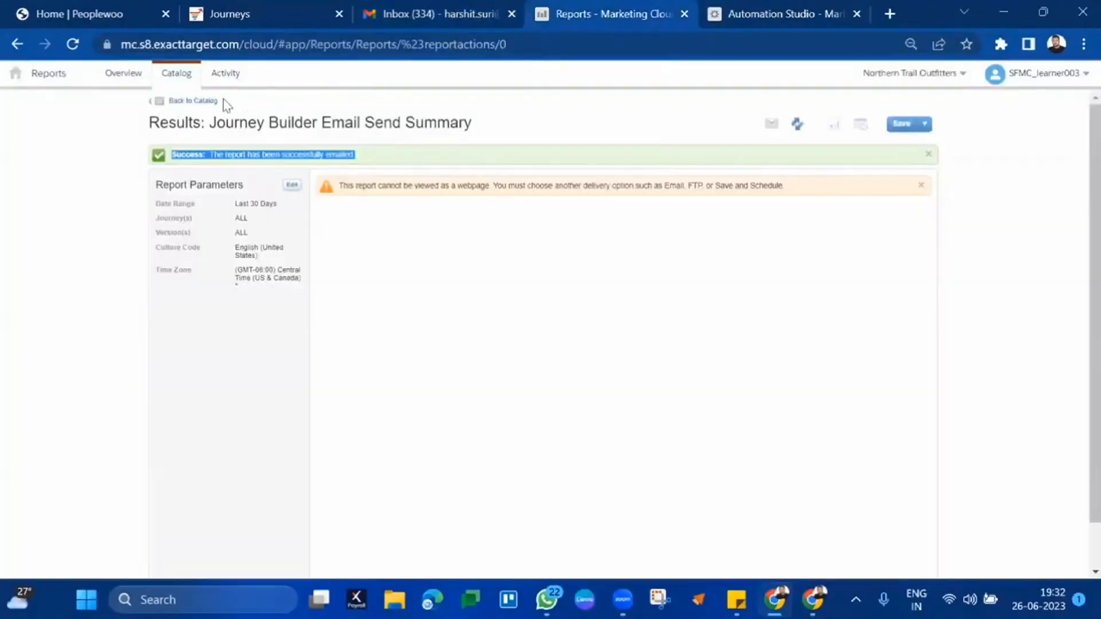
- Show 50 reports per page in the Report Catalog
click(176, 75)
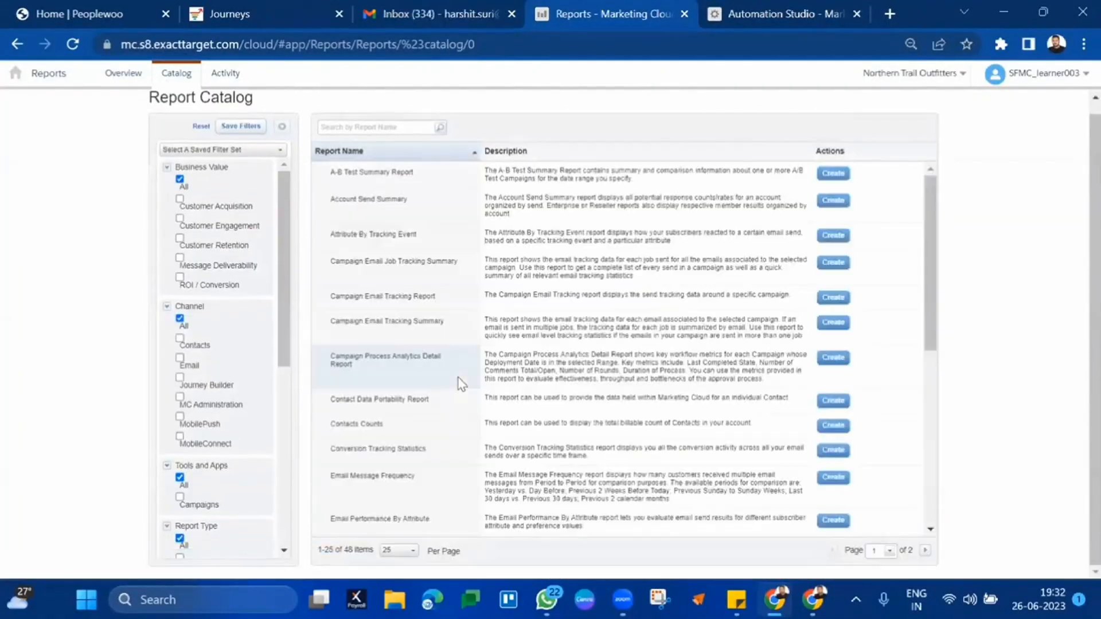
scroll(208, 226, up, 1)
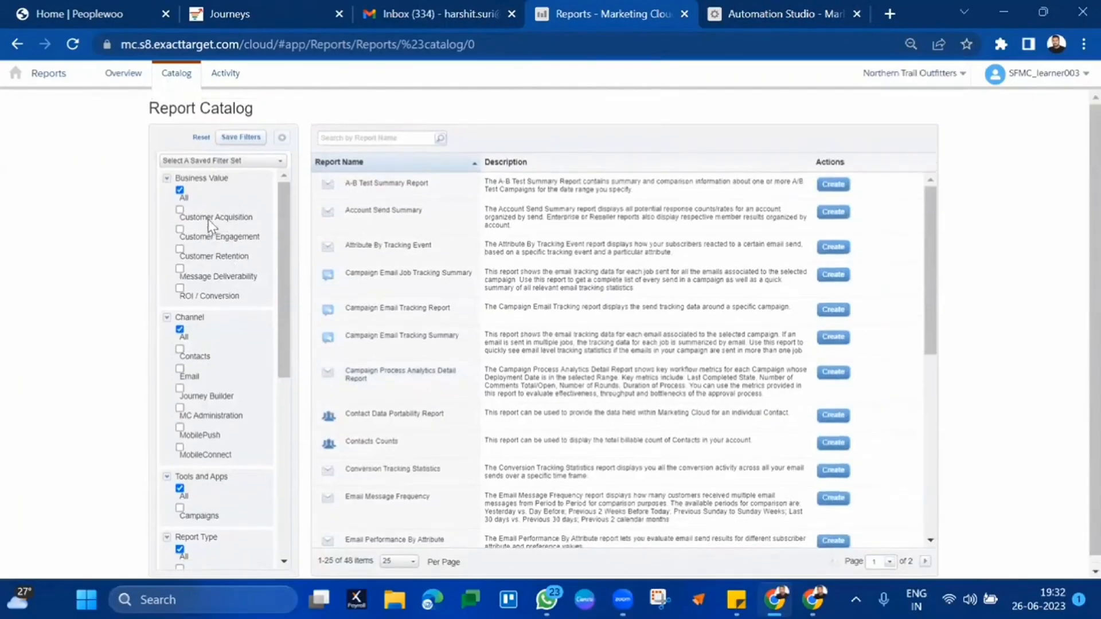
scroll(222, 352, down, 10)
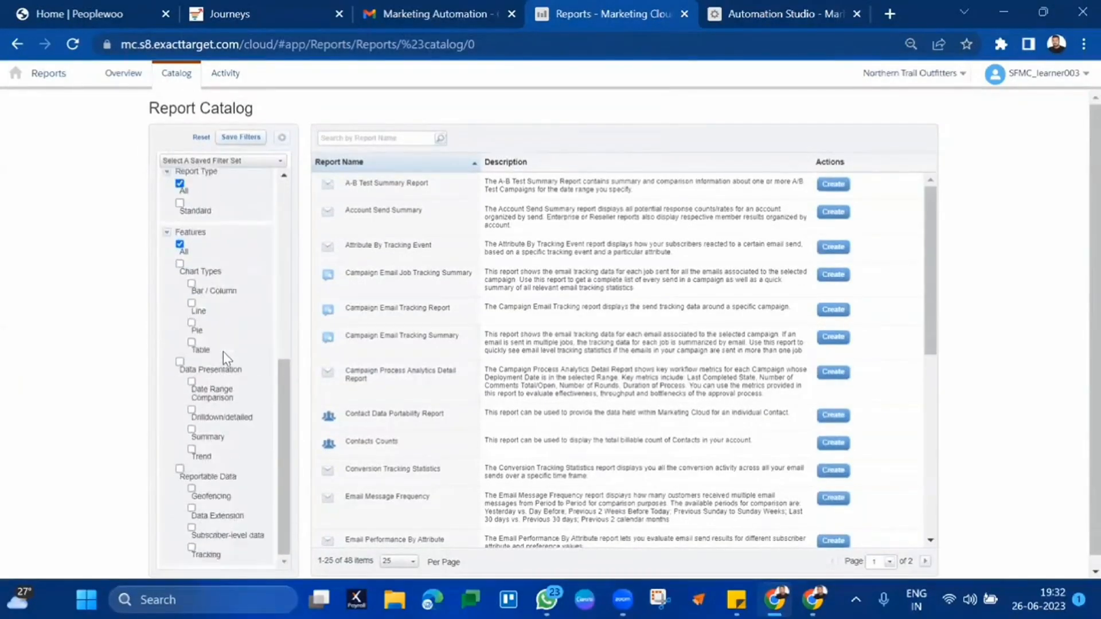
scroll(442, 316, down, 7)
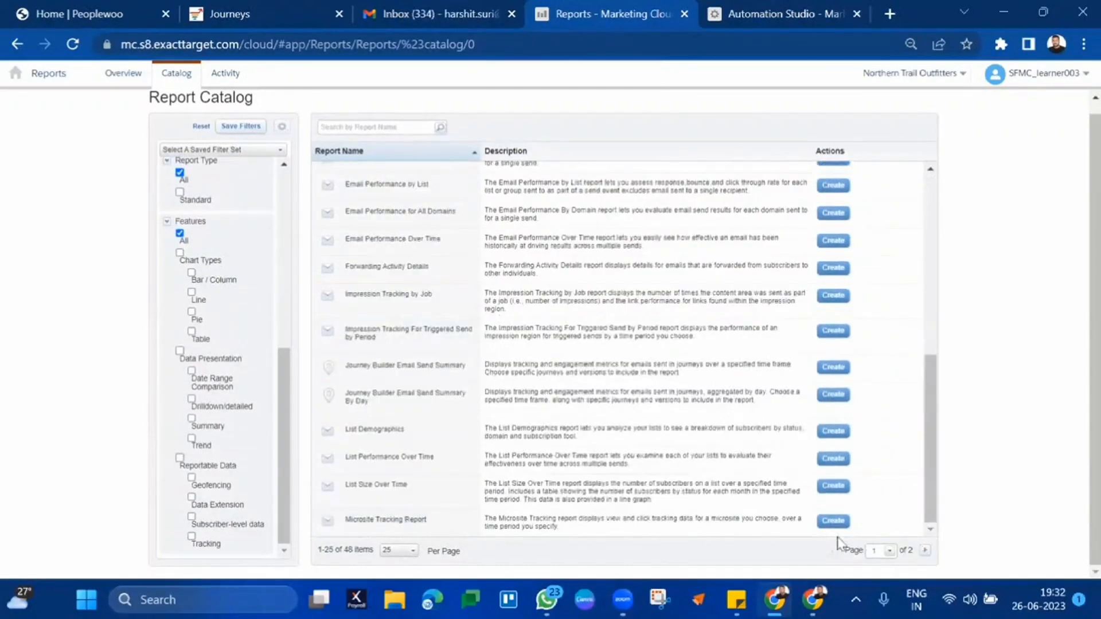
click(395, 548)
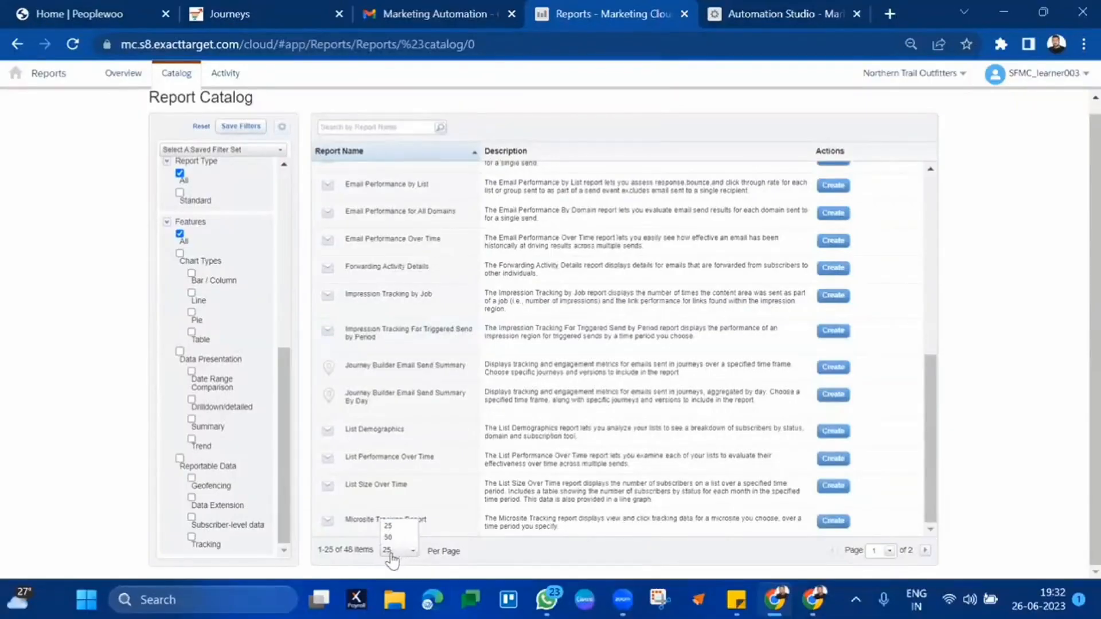
click(390, 539)
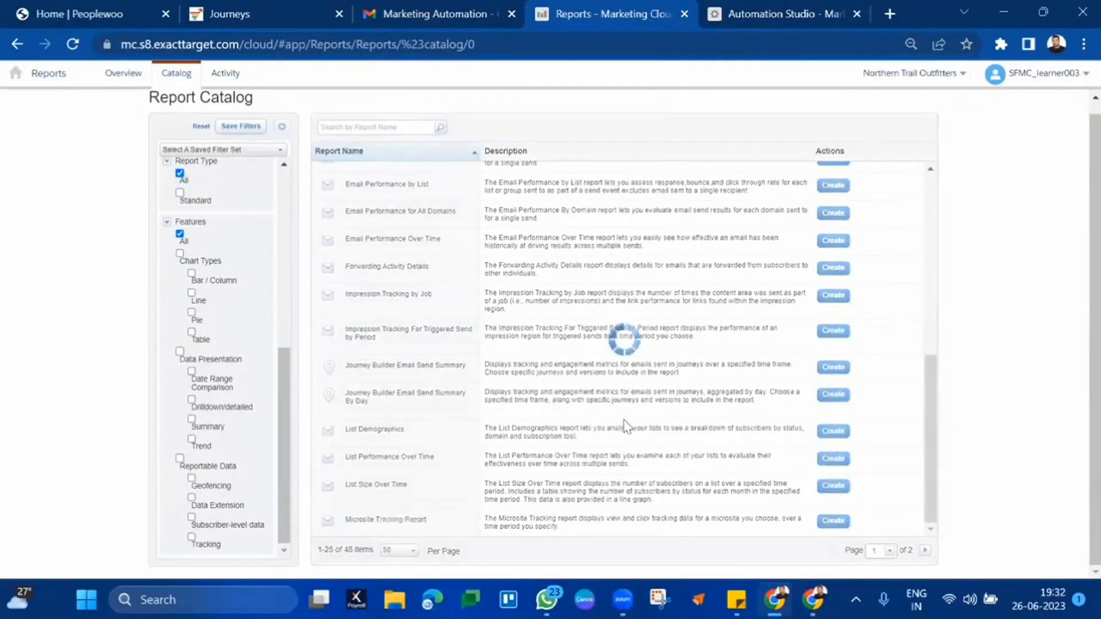
- Browse catalog names such as SMS Account Summary, Subscriber Engagement and the Push reports
scroll(642, 396, down, 14)
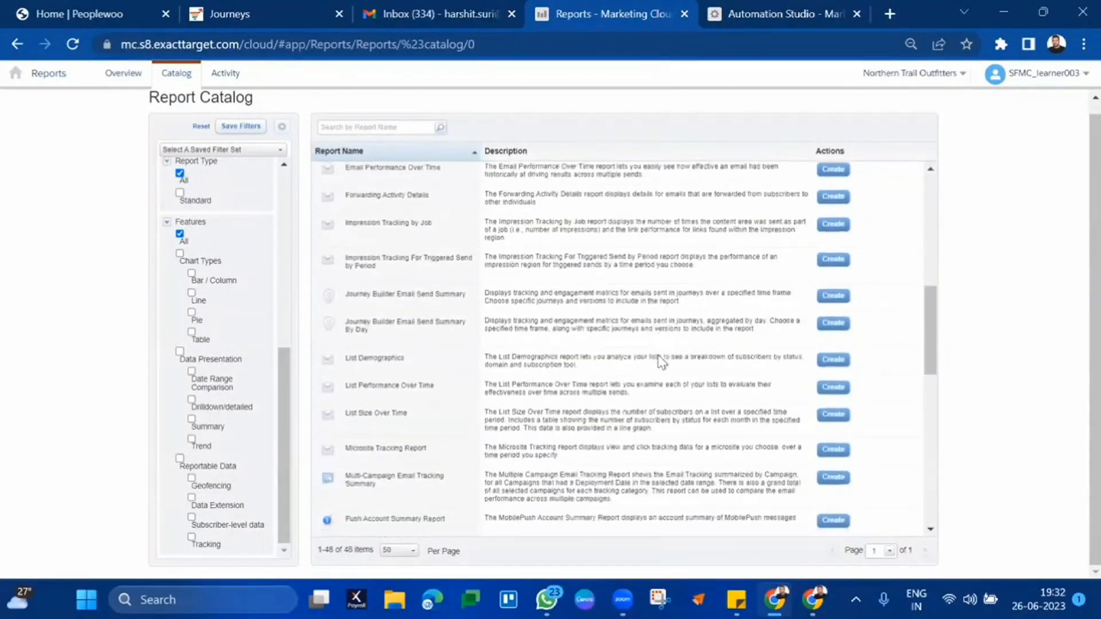
scroll(661, 361, down, 3)
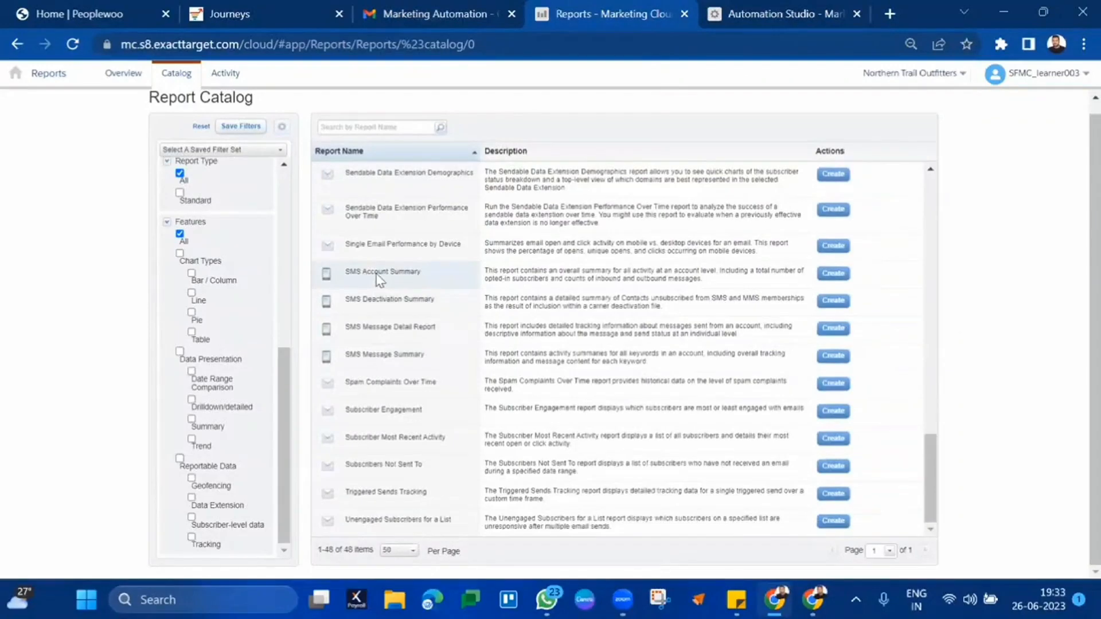
triple_click(376, 273)
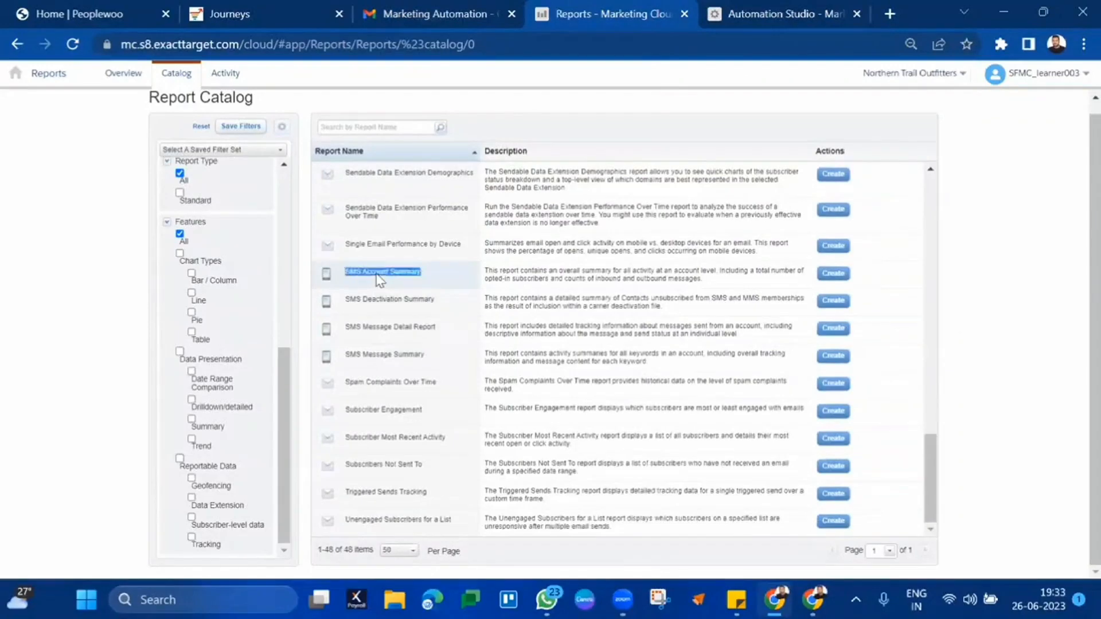
triple_click(400, 409)
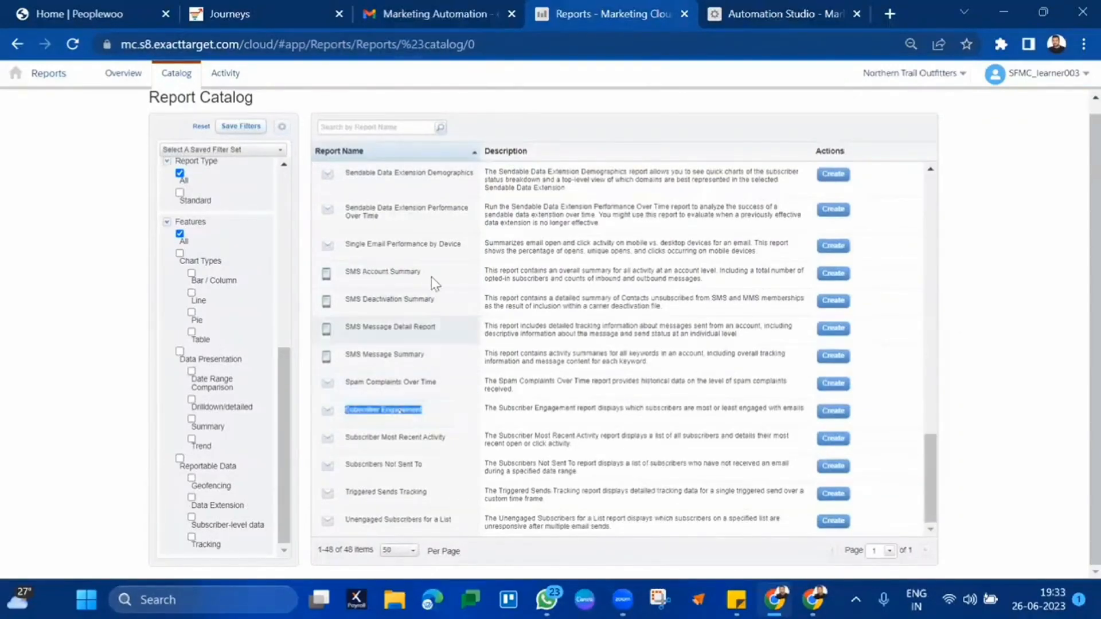
scroll(432, 277, up, 4)
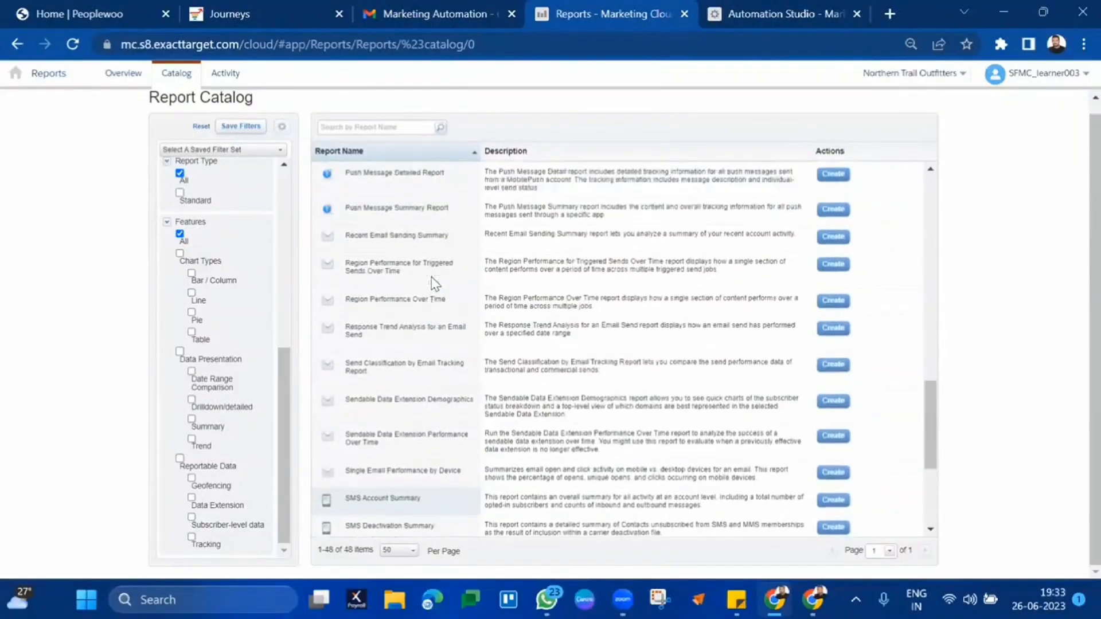
scroll(431, 276, down, 4)
triple_click(399, 382)
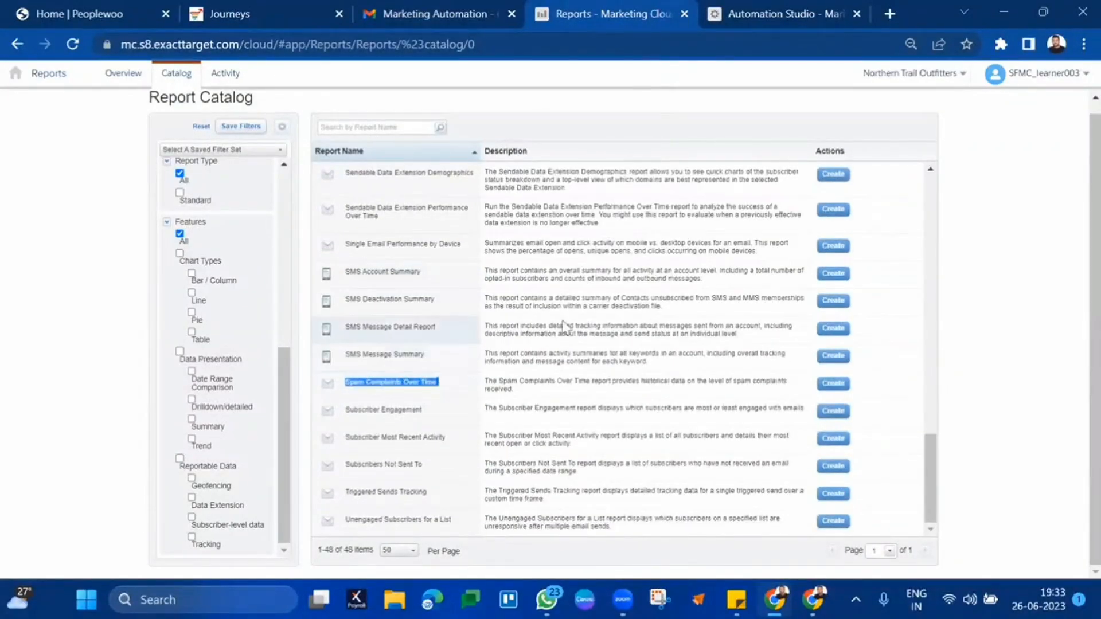
scroll(561, 322, up, 4)
scroll(566, 327, up, 2)
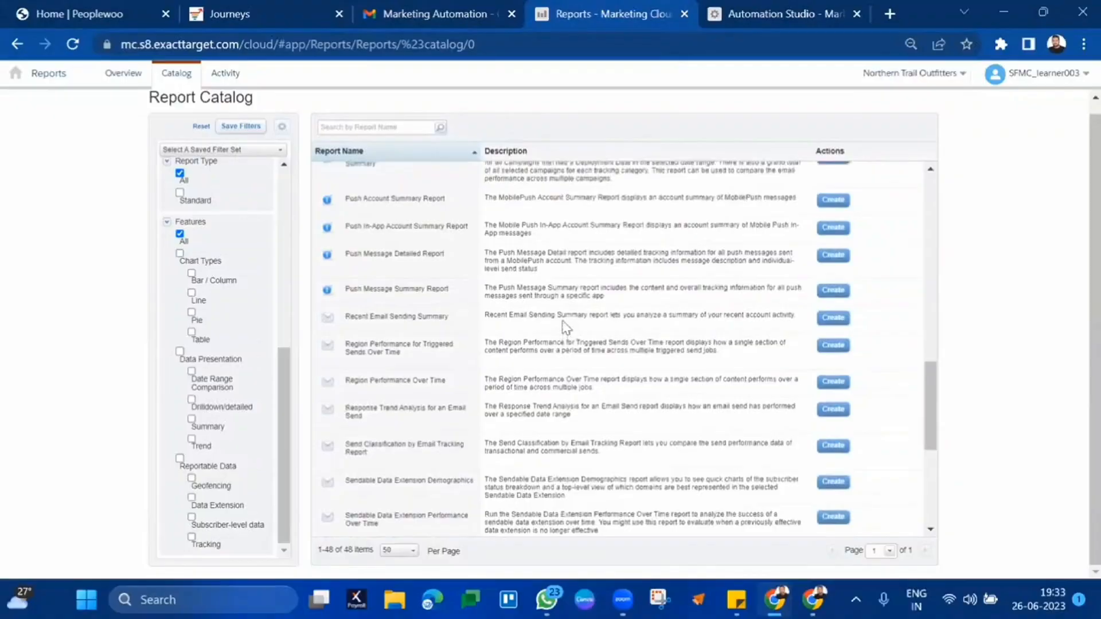
triple_click(395, 319)
scroll(394, 324, up, 2)
click(395, 323)
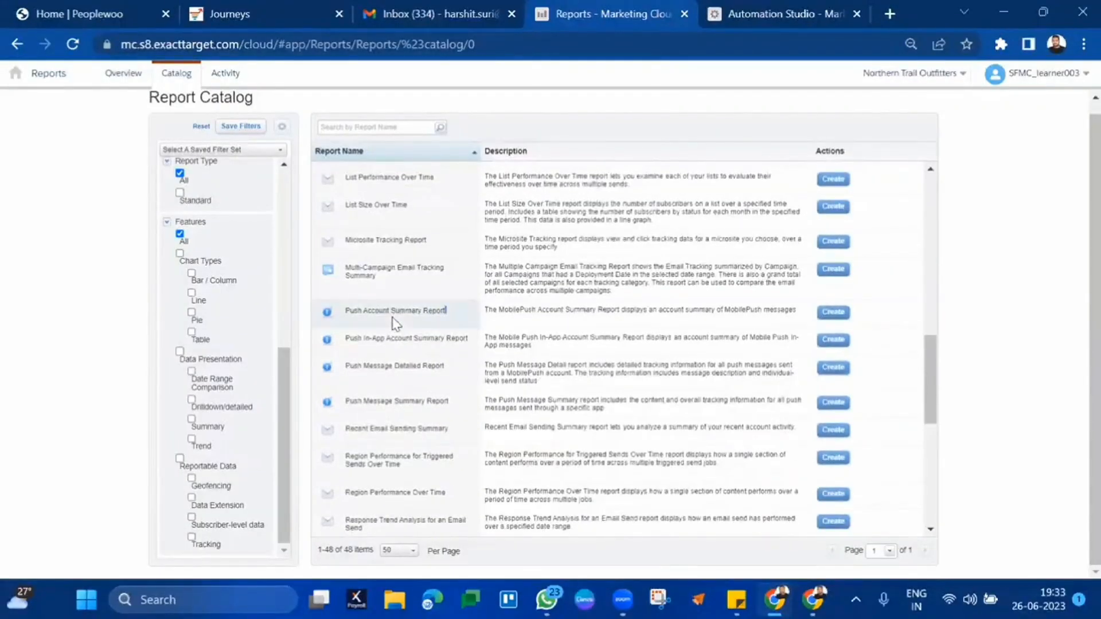
triple_click(375, 316)
double_click(375, 317)
drag(374, 316, 437, 405)
- Scroll up to A-B Test Summary Report, then check Gmail for the Journey-Report email
scroll(465, 297, up, 3)
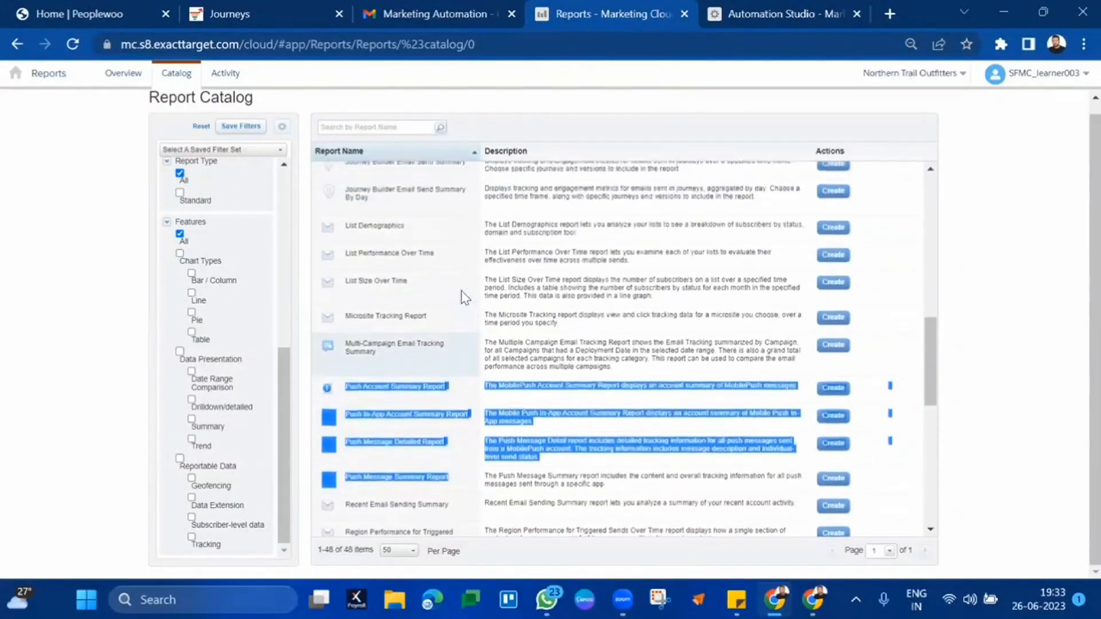
scroll(465, 298, up, 2)
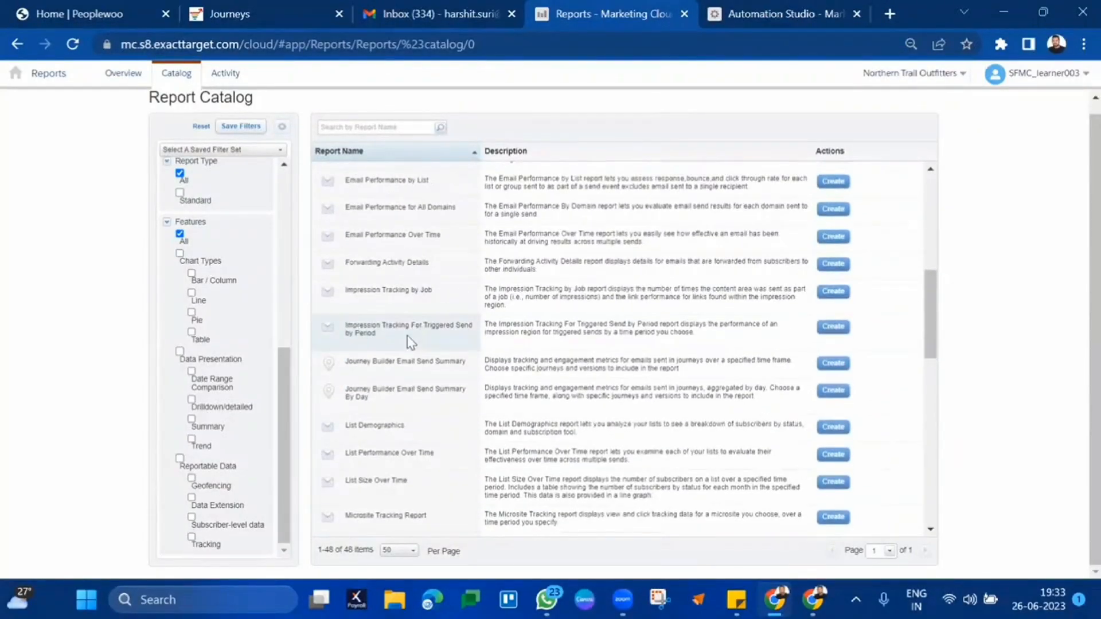
scroll(411, 343, up, 8)
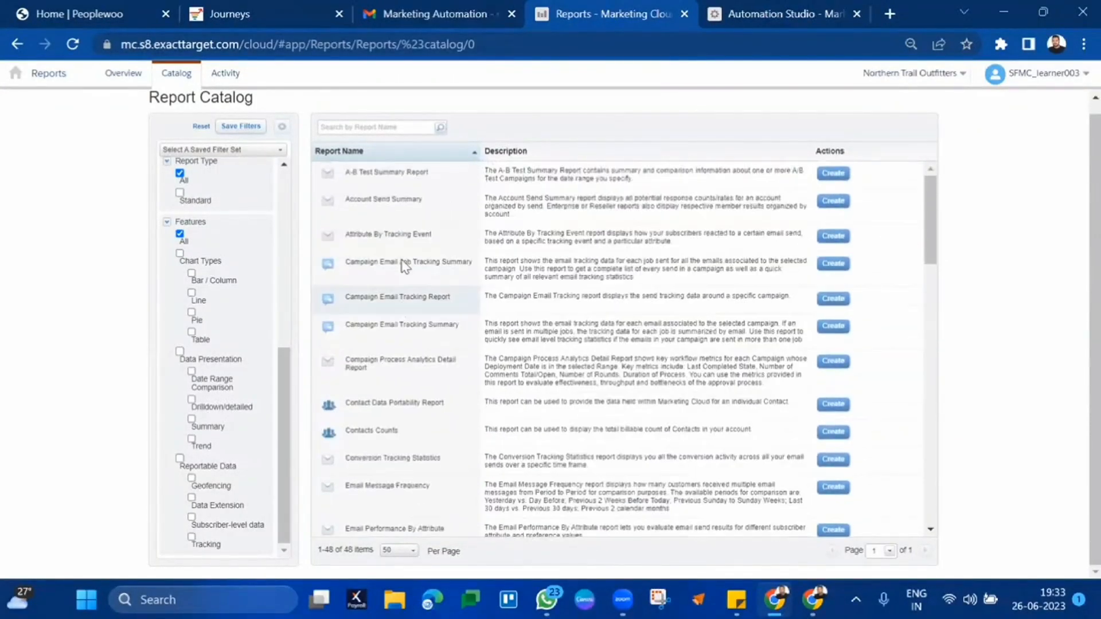
triple_click(369, 173)
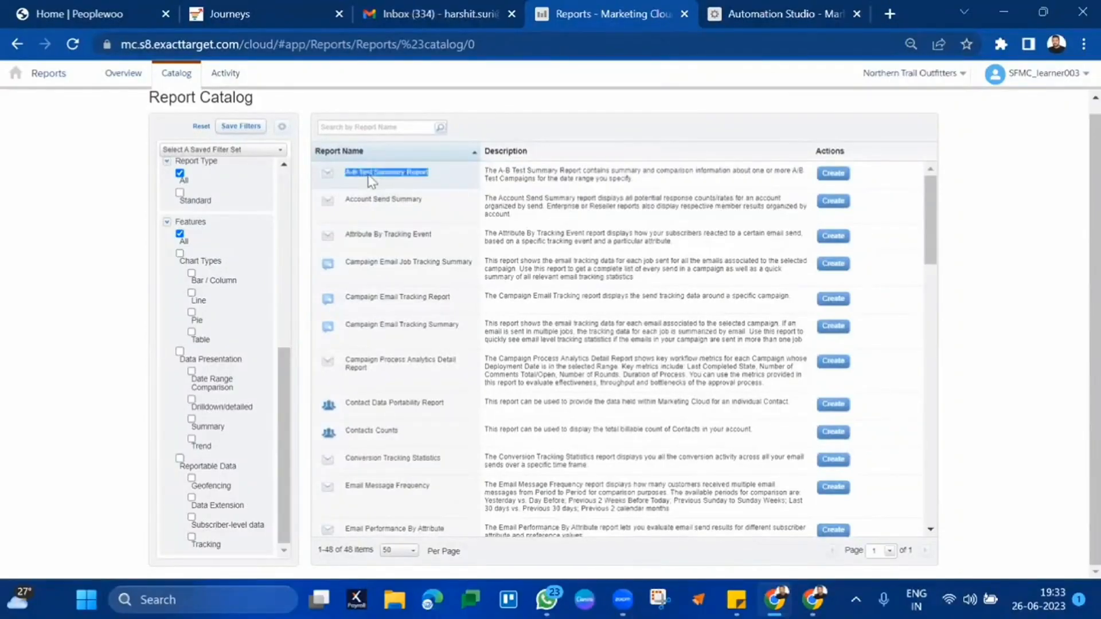
double_click(371, 223)
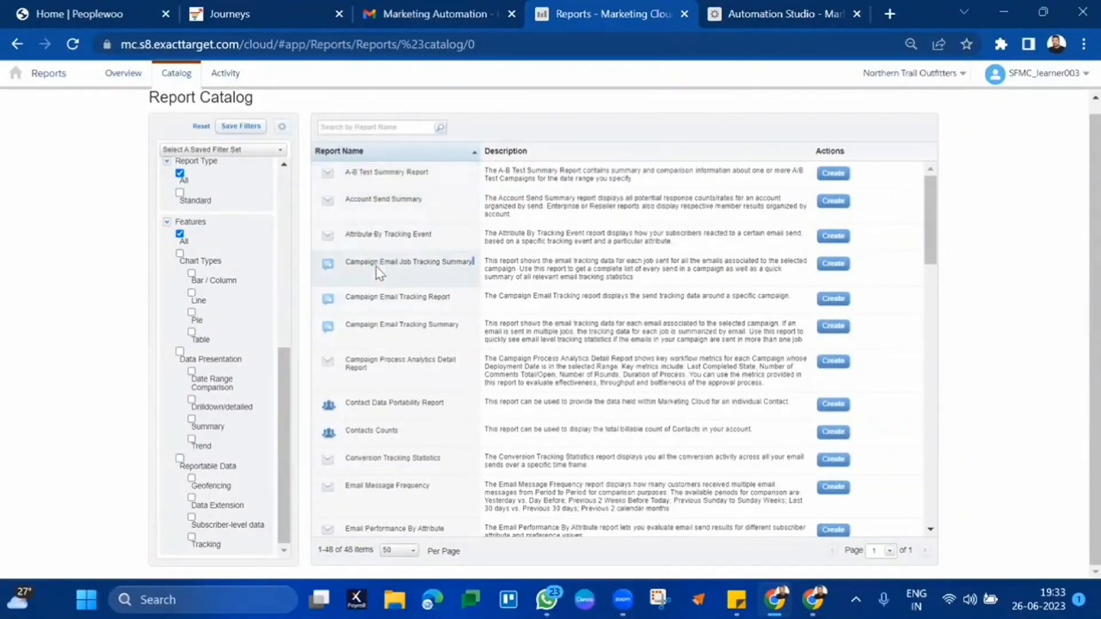
scroll(396, 367, down, 3)
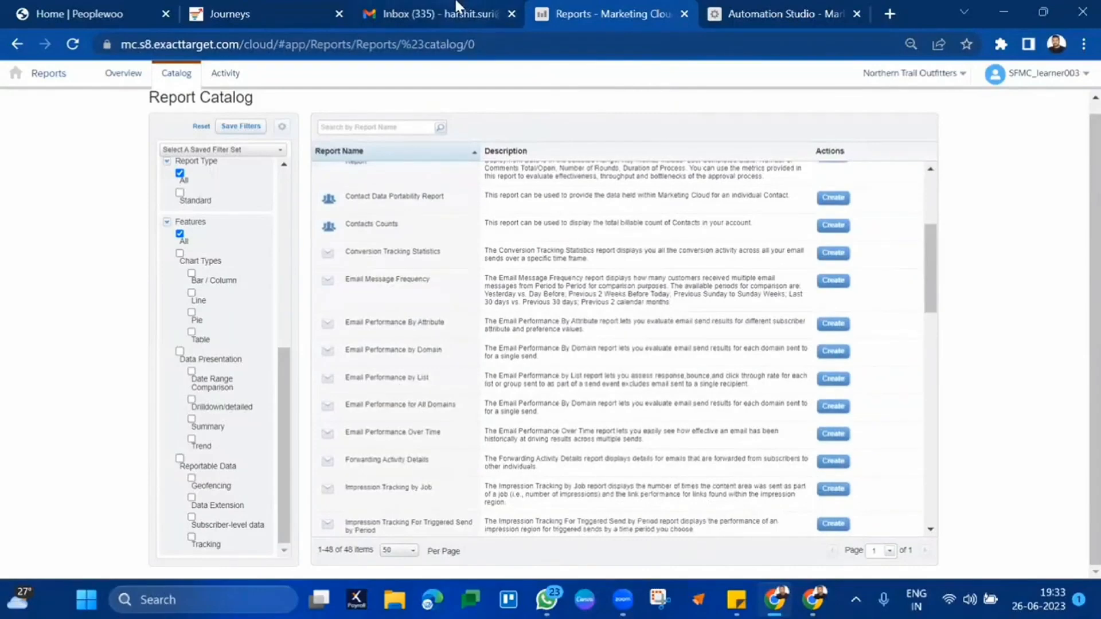
click(456, 8)
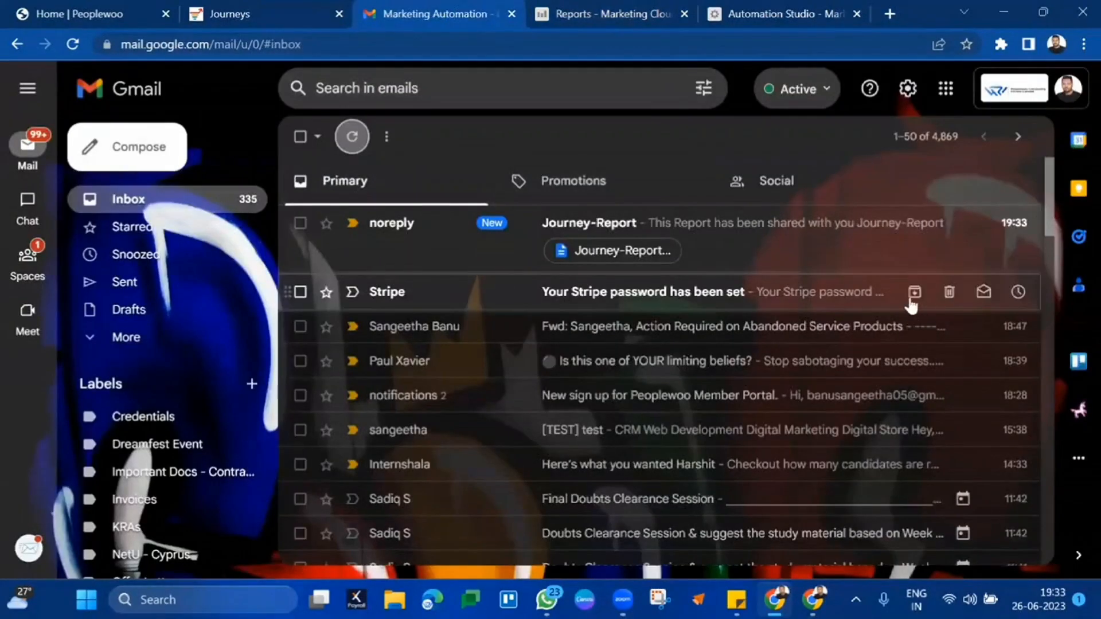
- Bin the Stripe password email, then open Journey-Report.csv from the Journey-Report email in Excel
click(948, 291)
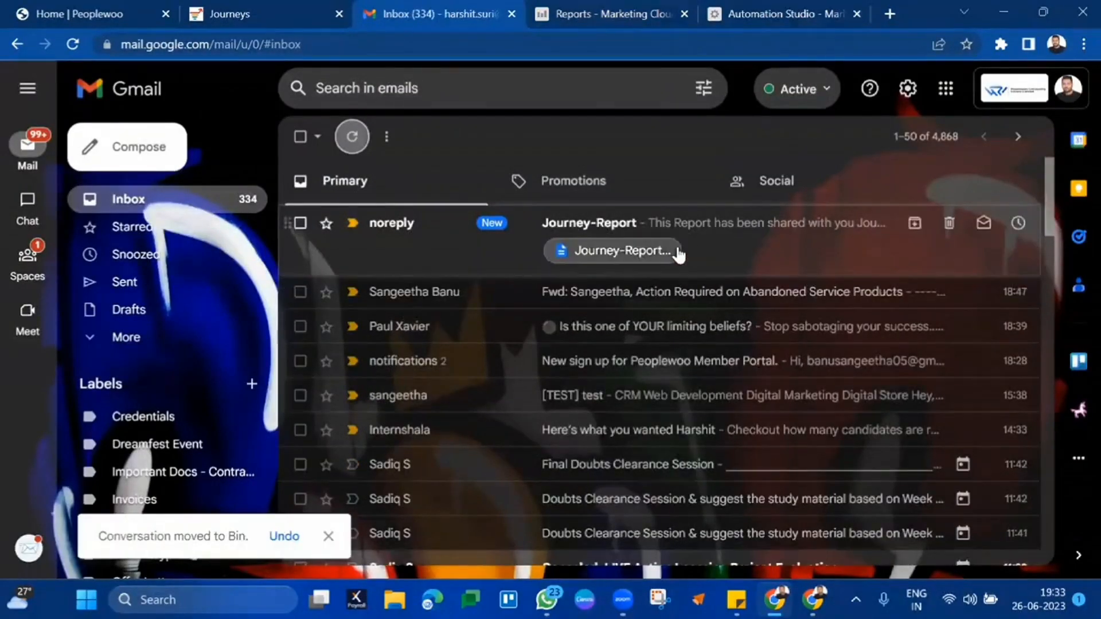
click(614, 225)
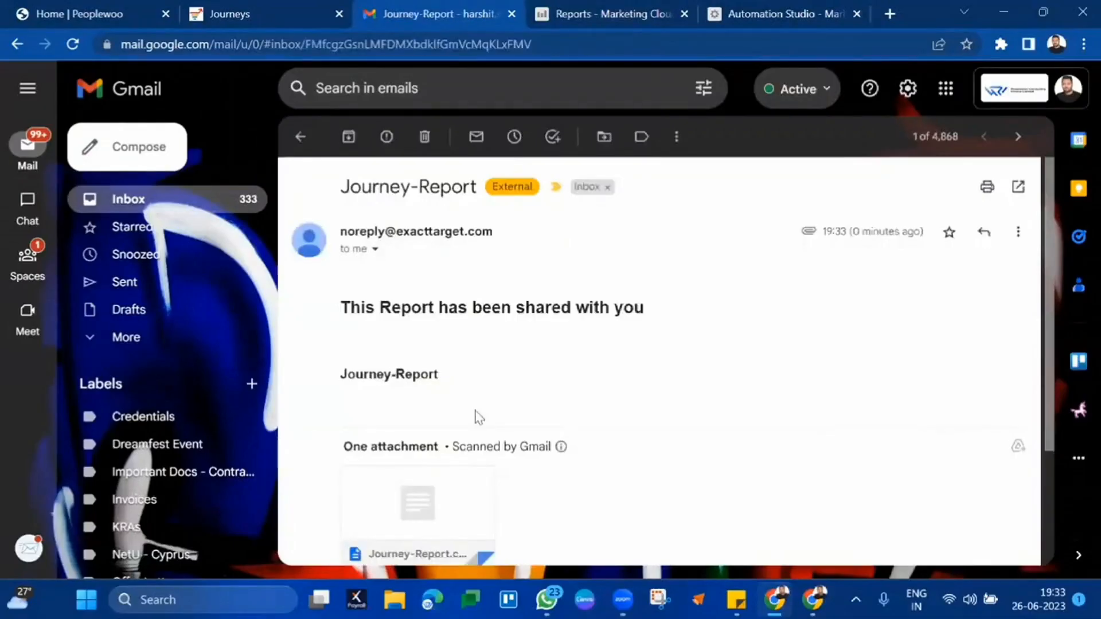
scroll(479, 416, down, 3)
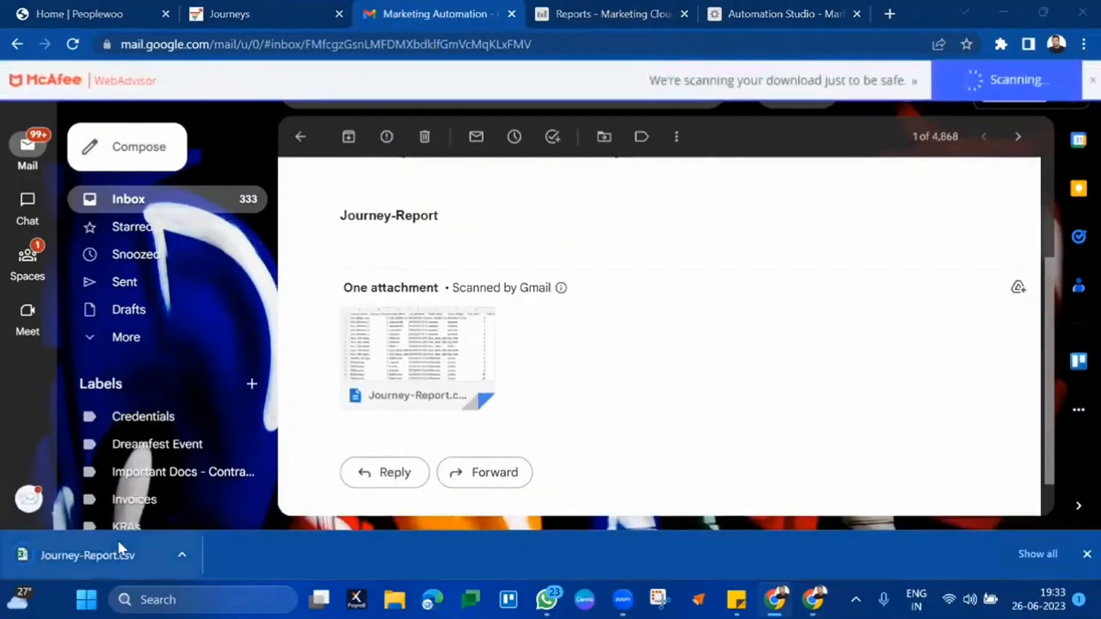
click(118, 543)
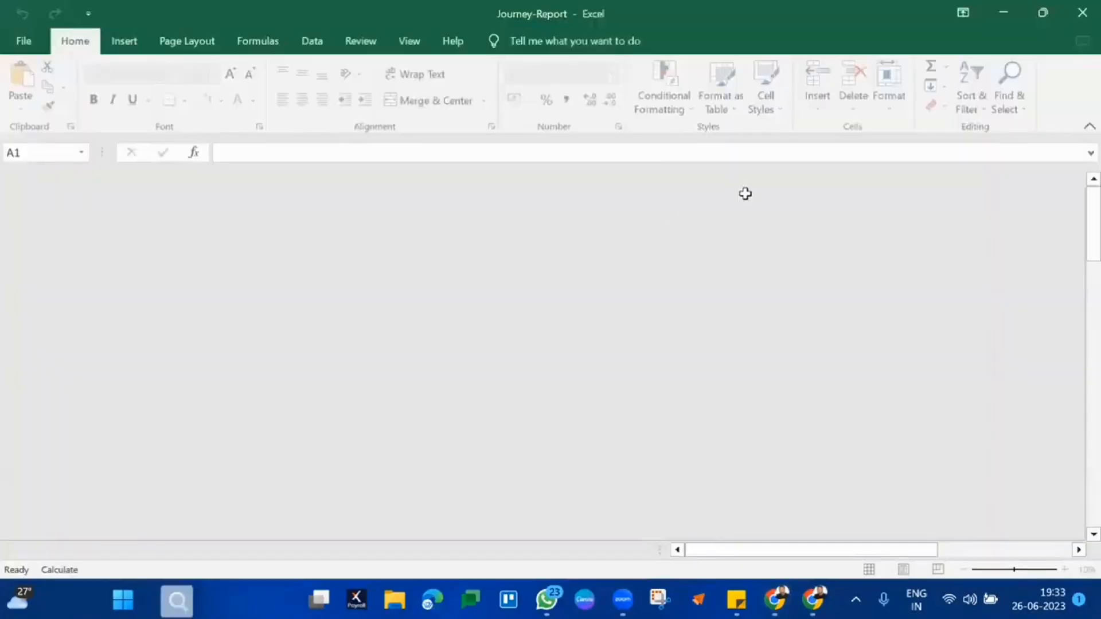
- Widen Journey_Name (A), Delivery_Rate (I) and Total_Sent (G) so their values read fully, returning to row 1
click(486, 299)
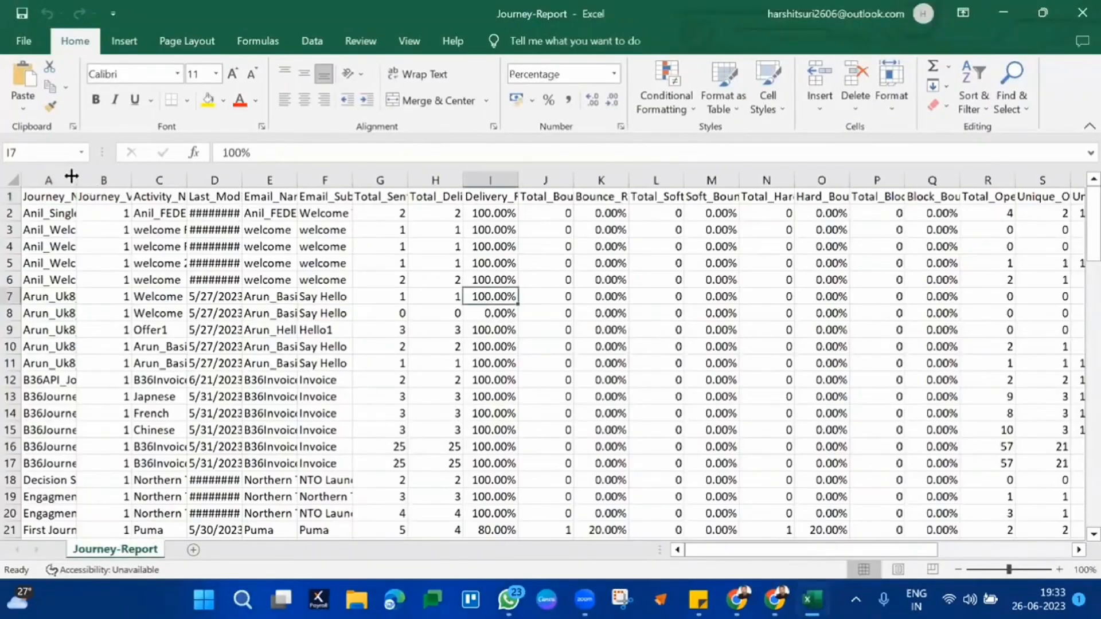
drag(70, 176, 216, 178)
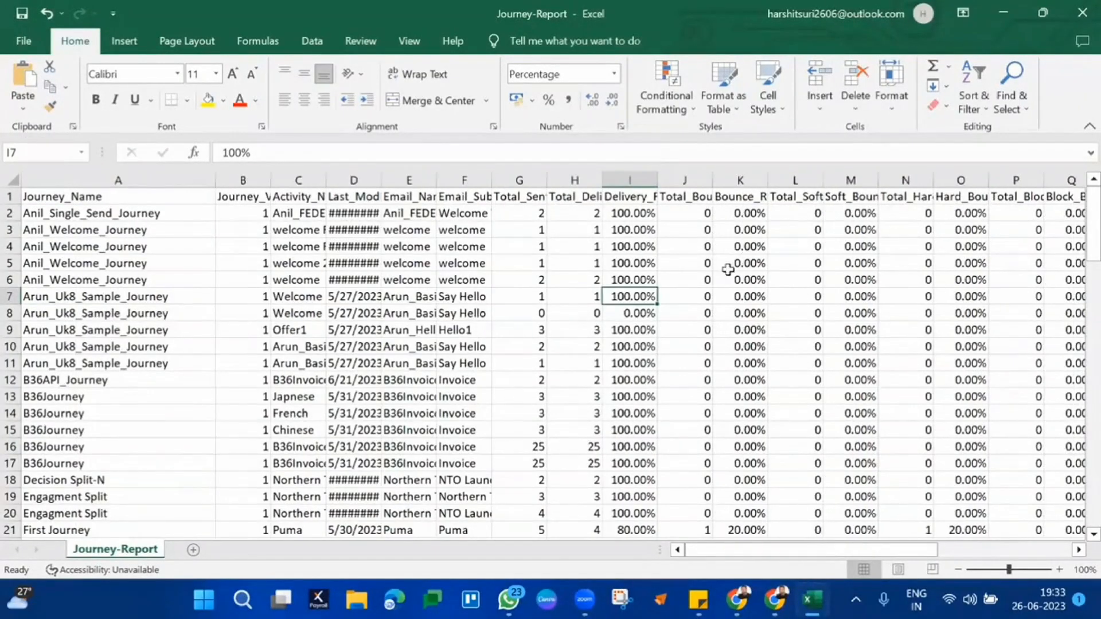
double_click(654, 184)
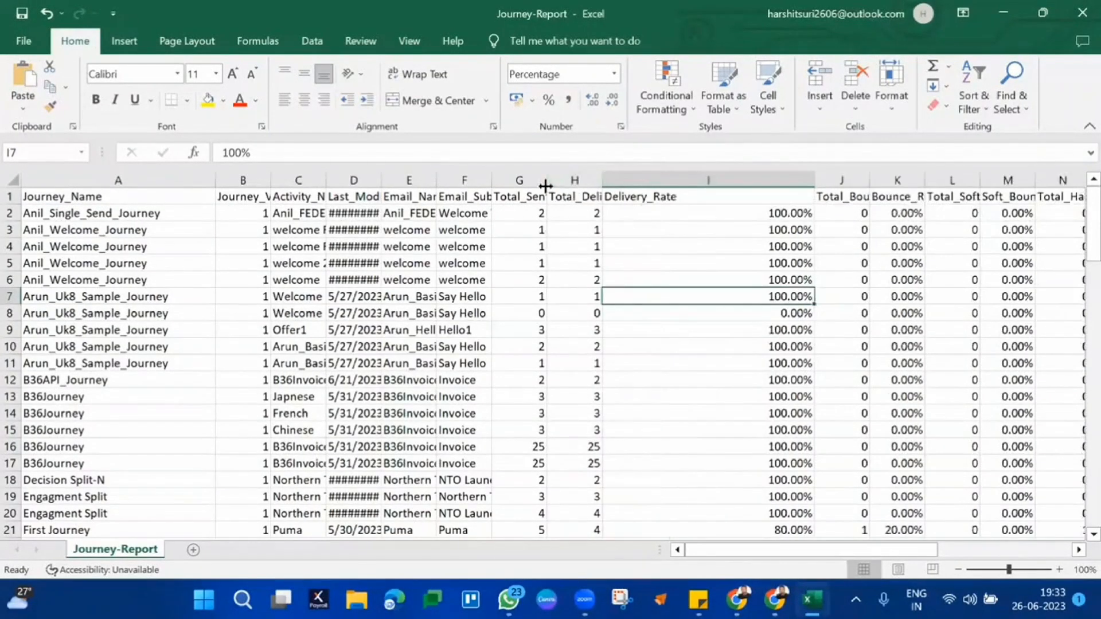
drag(688, 186, 741, 186)
scroll(641, 221, down, 11)
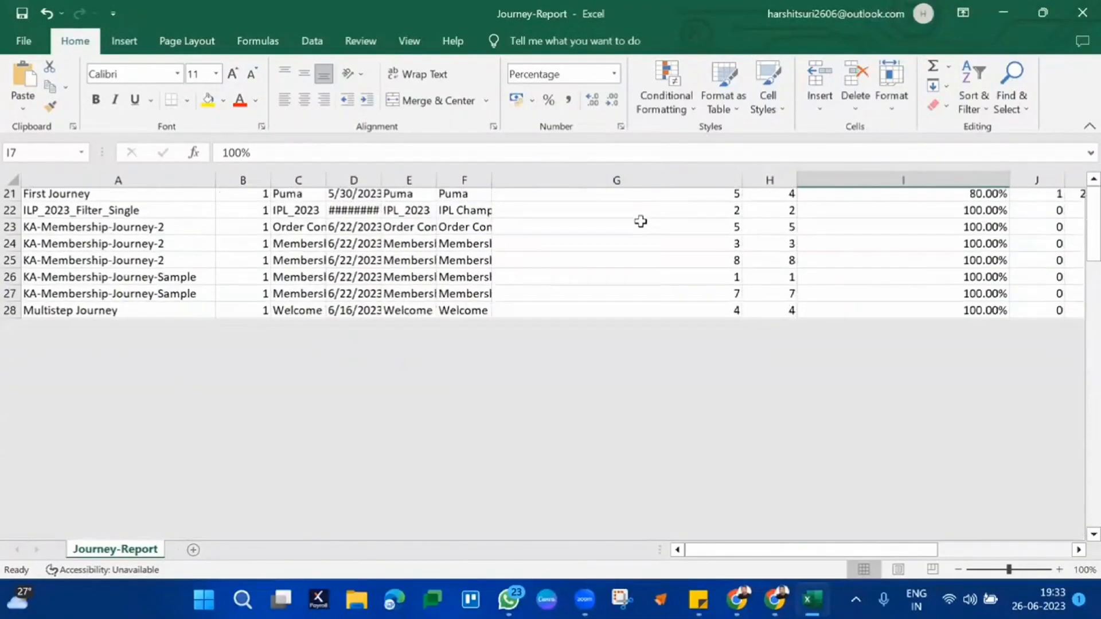
scroll(640, 222, down, 20)
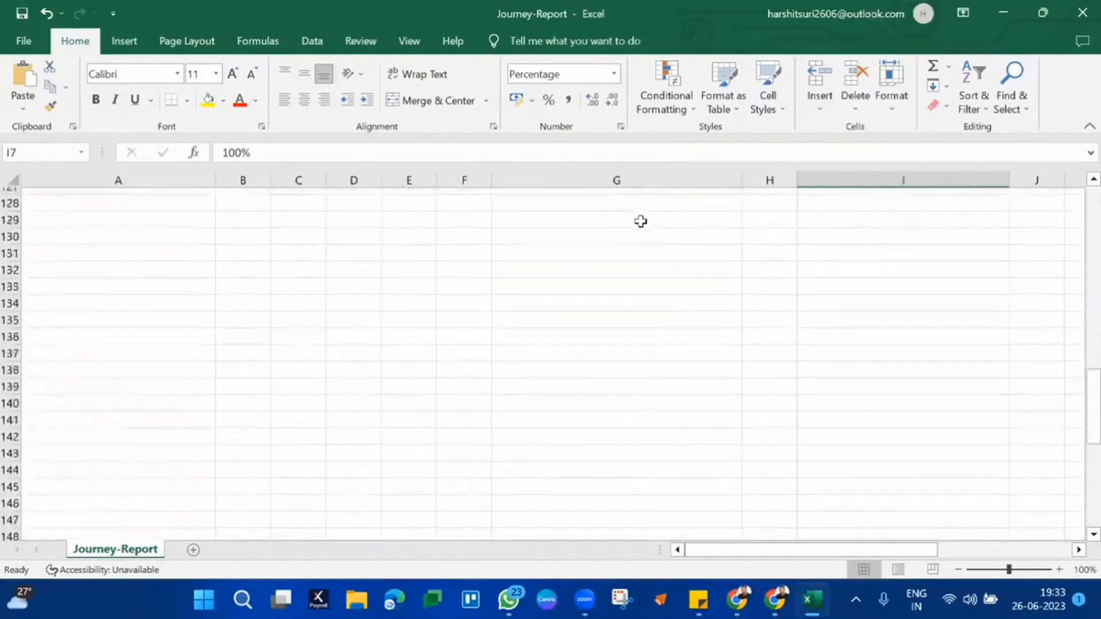
scroll(641, 221, up, 9)
scroll(640, 222, up, 12)
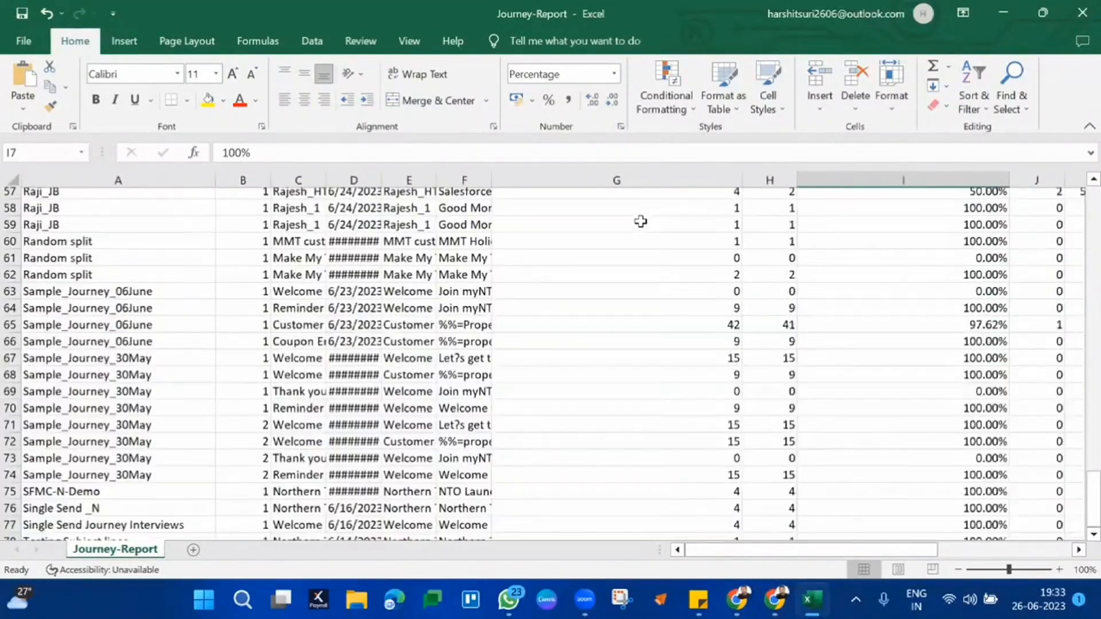
scroll(640, 222, up, 19)
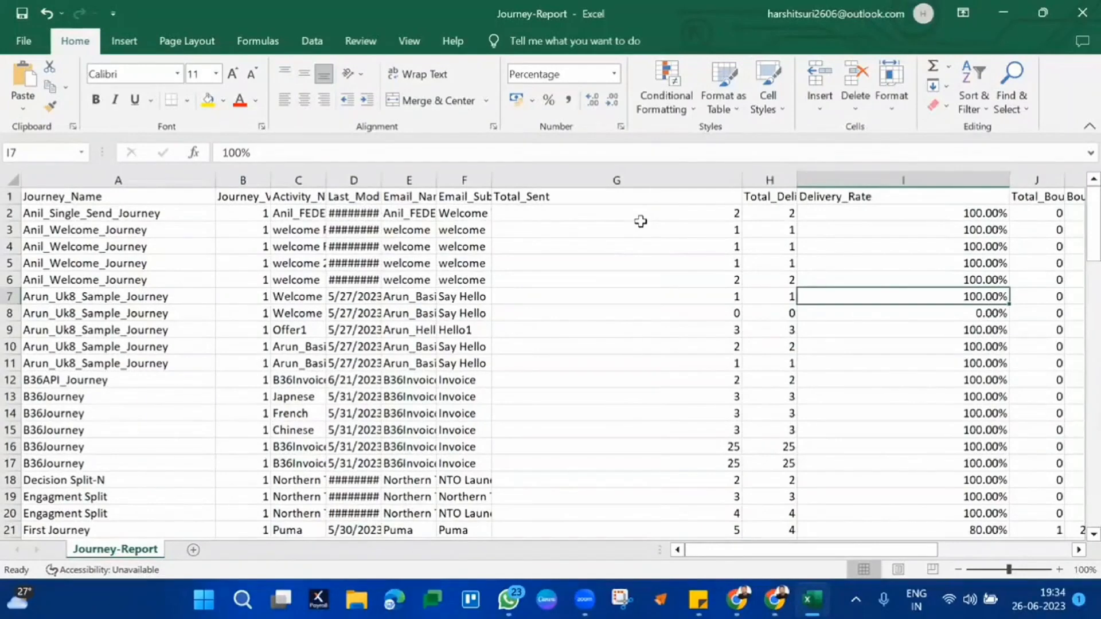